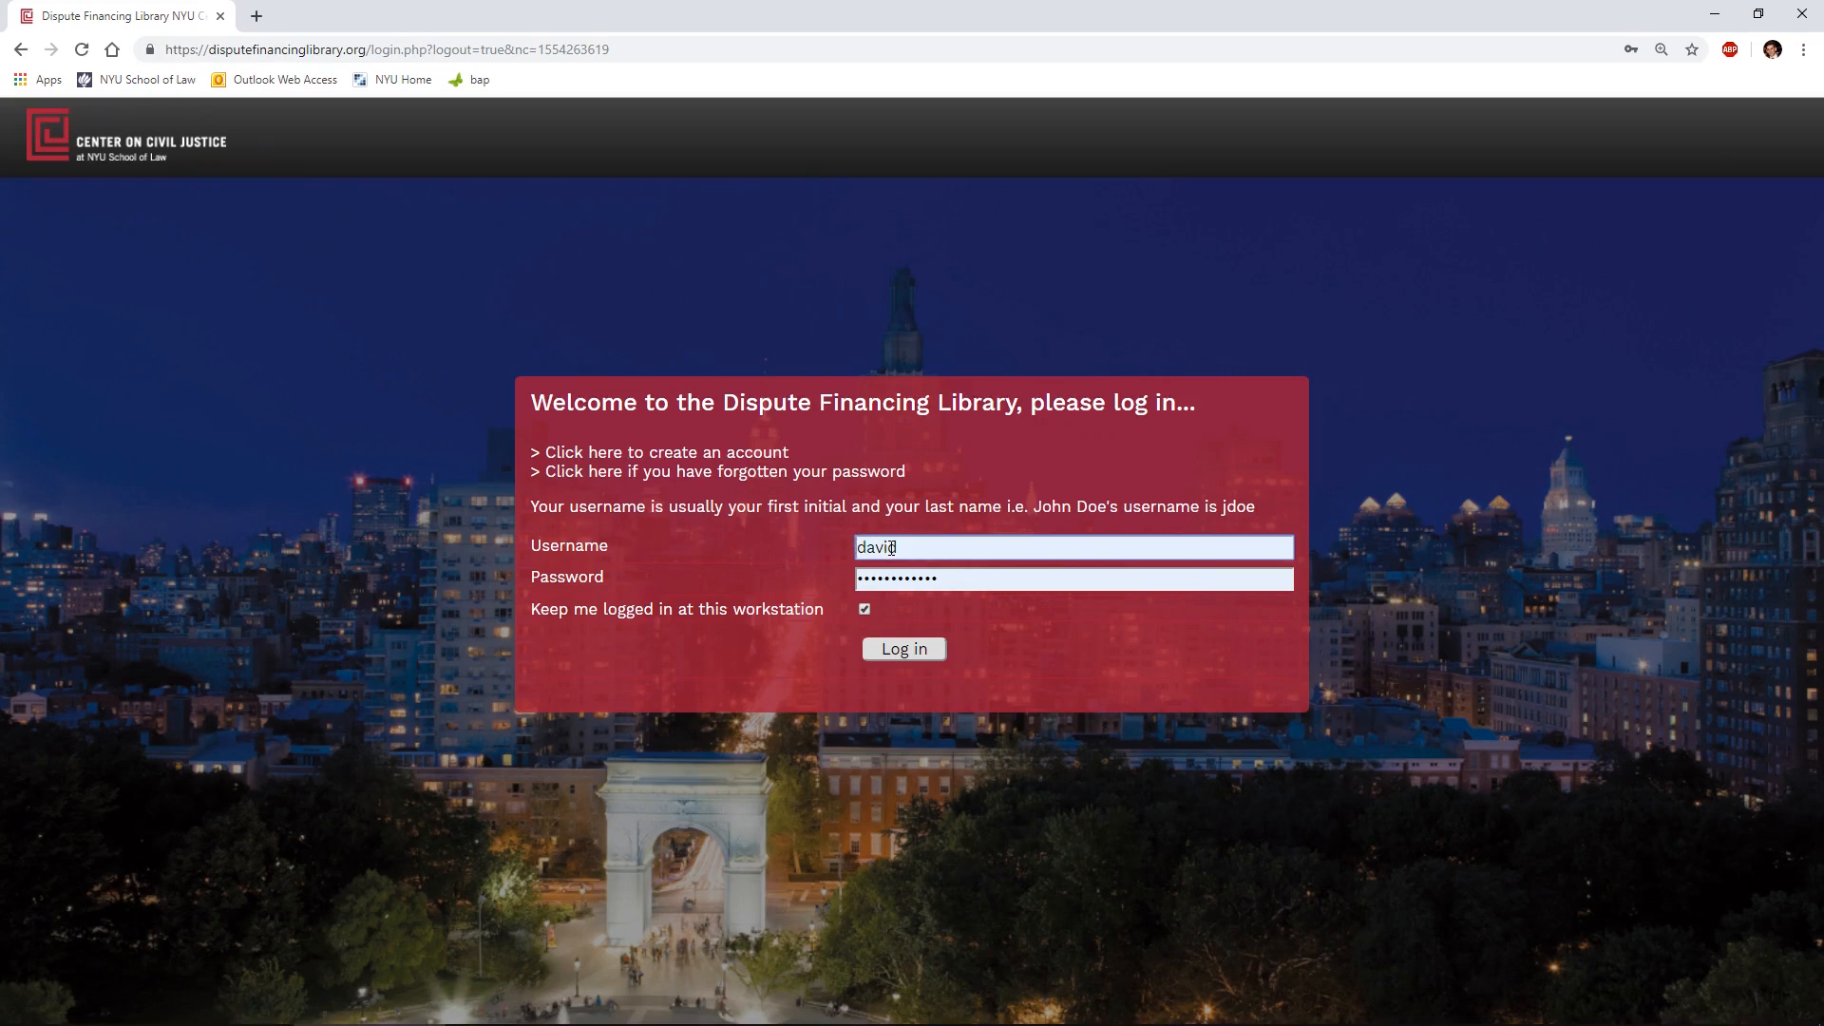
- Log in to the Dispute Financing Library with the prefilled credentials and run a simple search for "litigation"
click(912, 644)
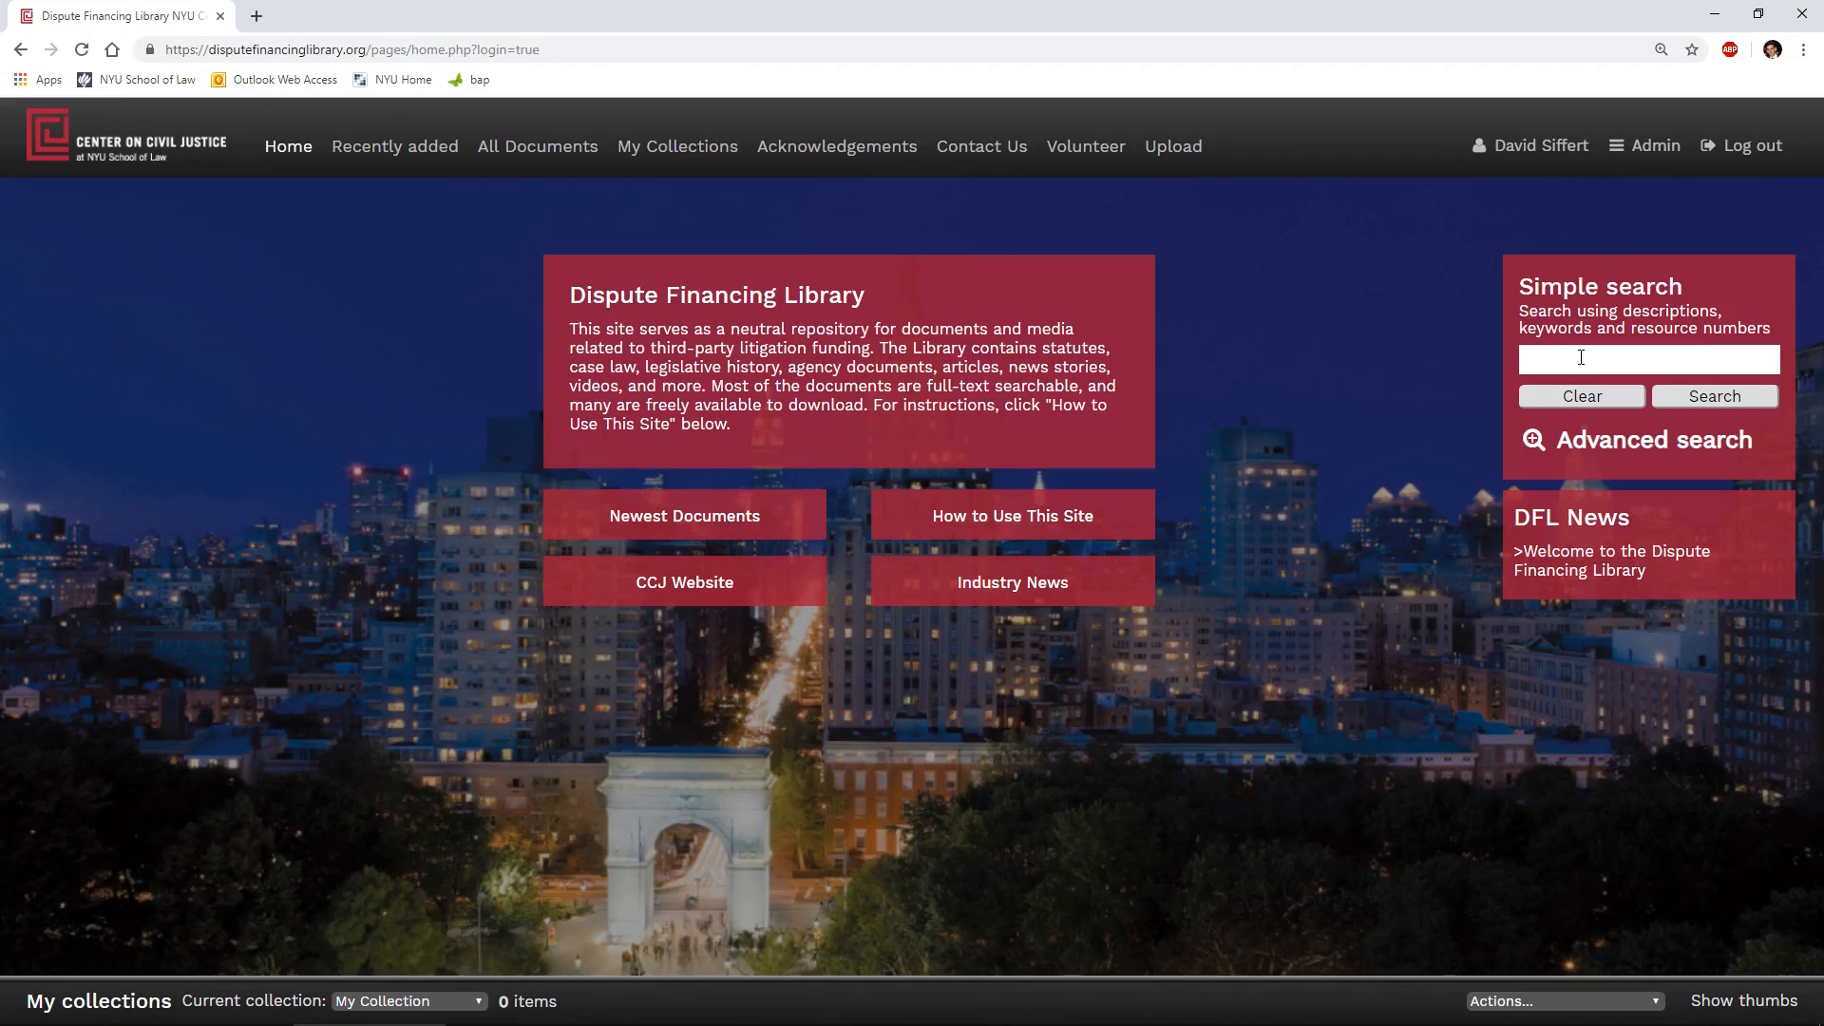
text(litigation)
click(1770, 395)
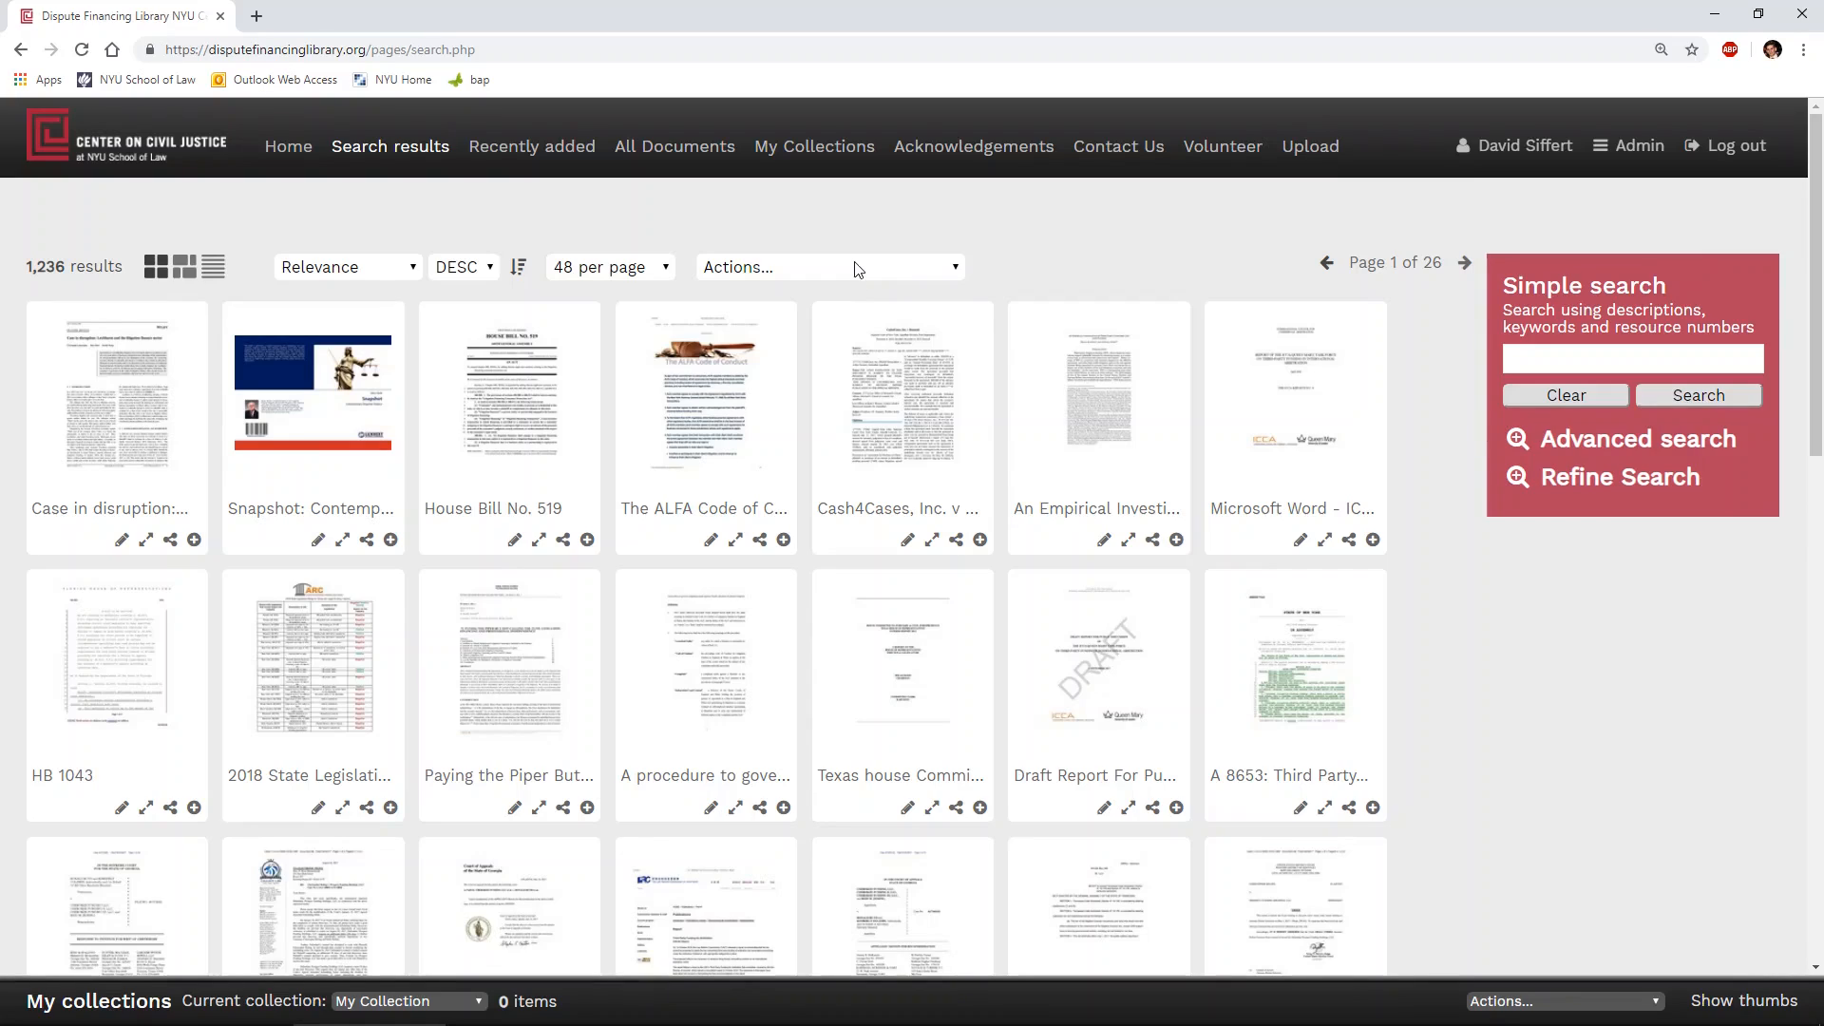
- Run an advanced search for Enacted Statute documents with Ohio as the US jurisdiction and view the matching results
click(1559, 447)
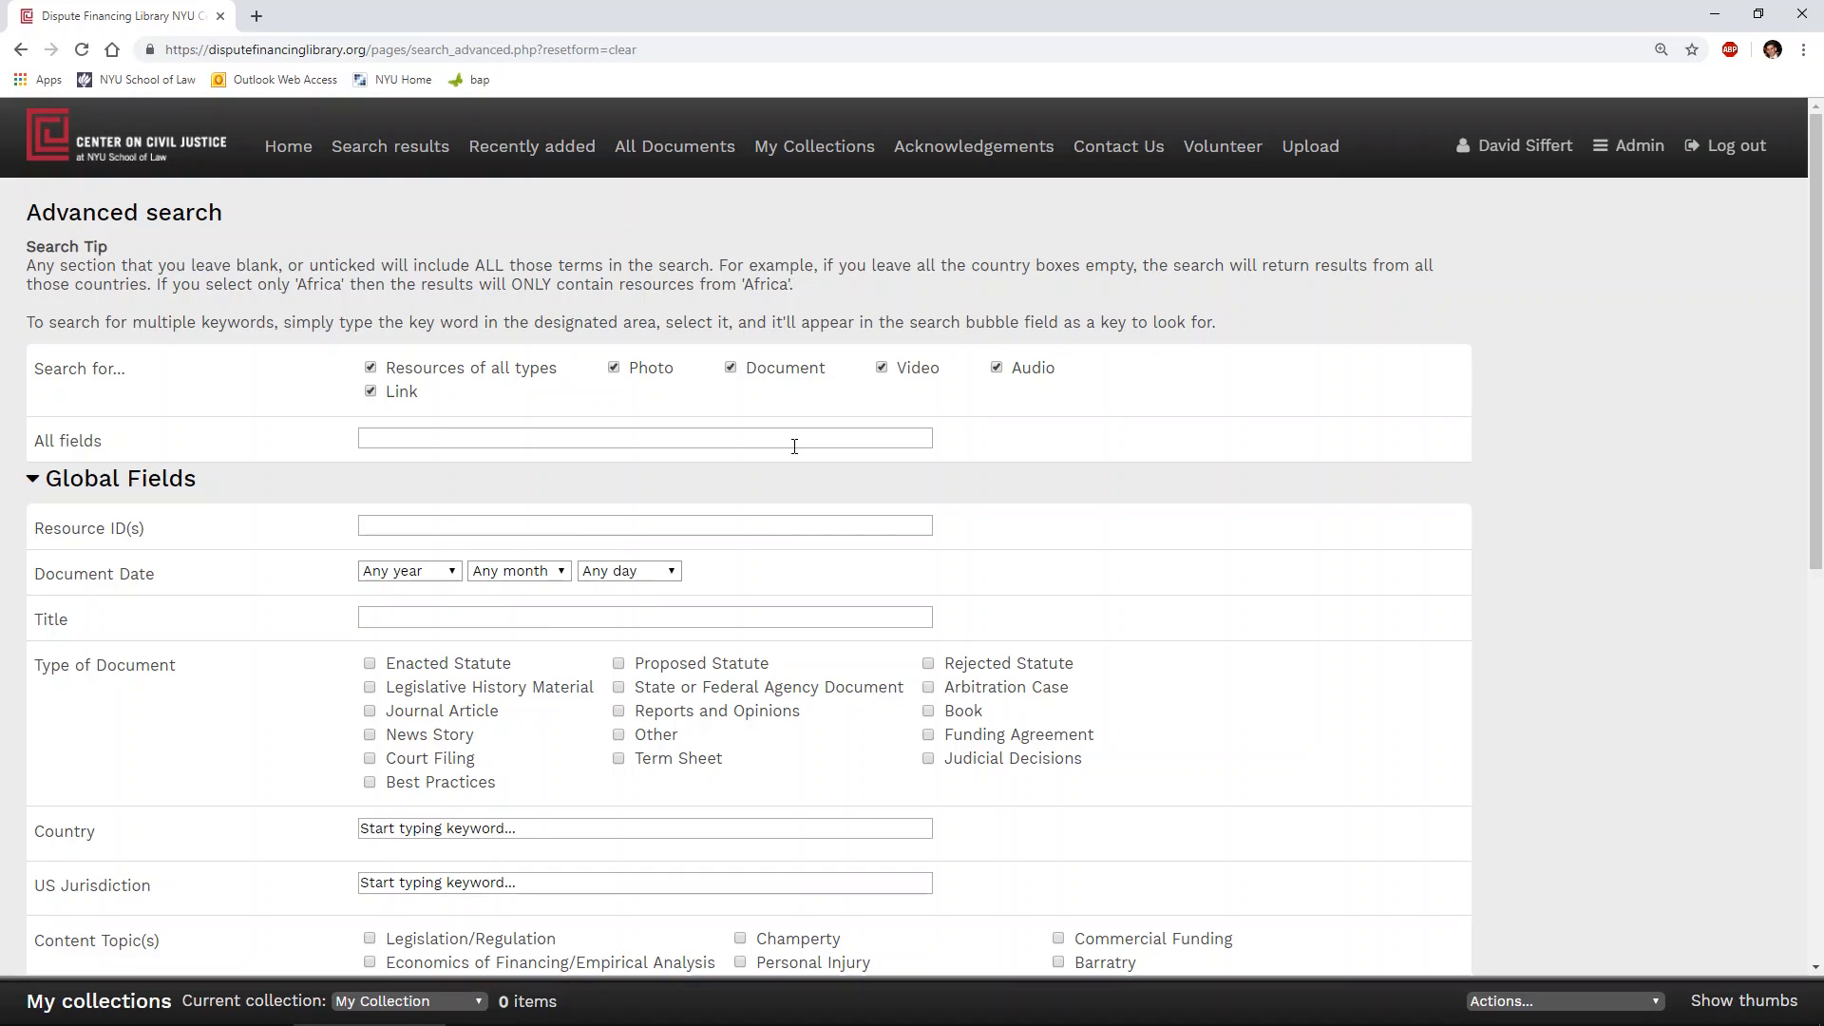
scroll(794, 446, down, 2)
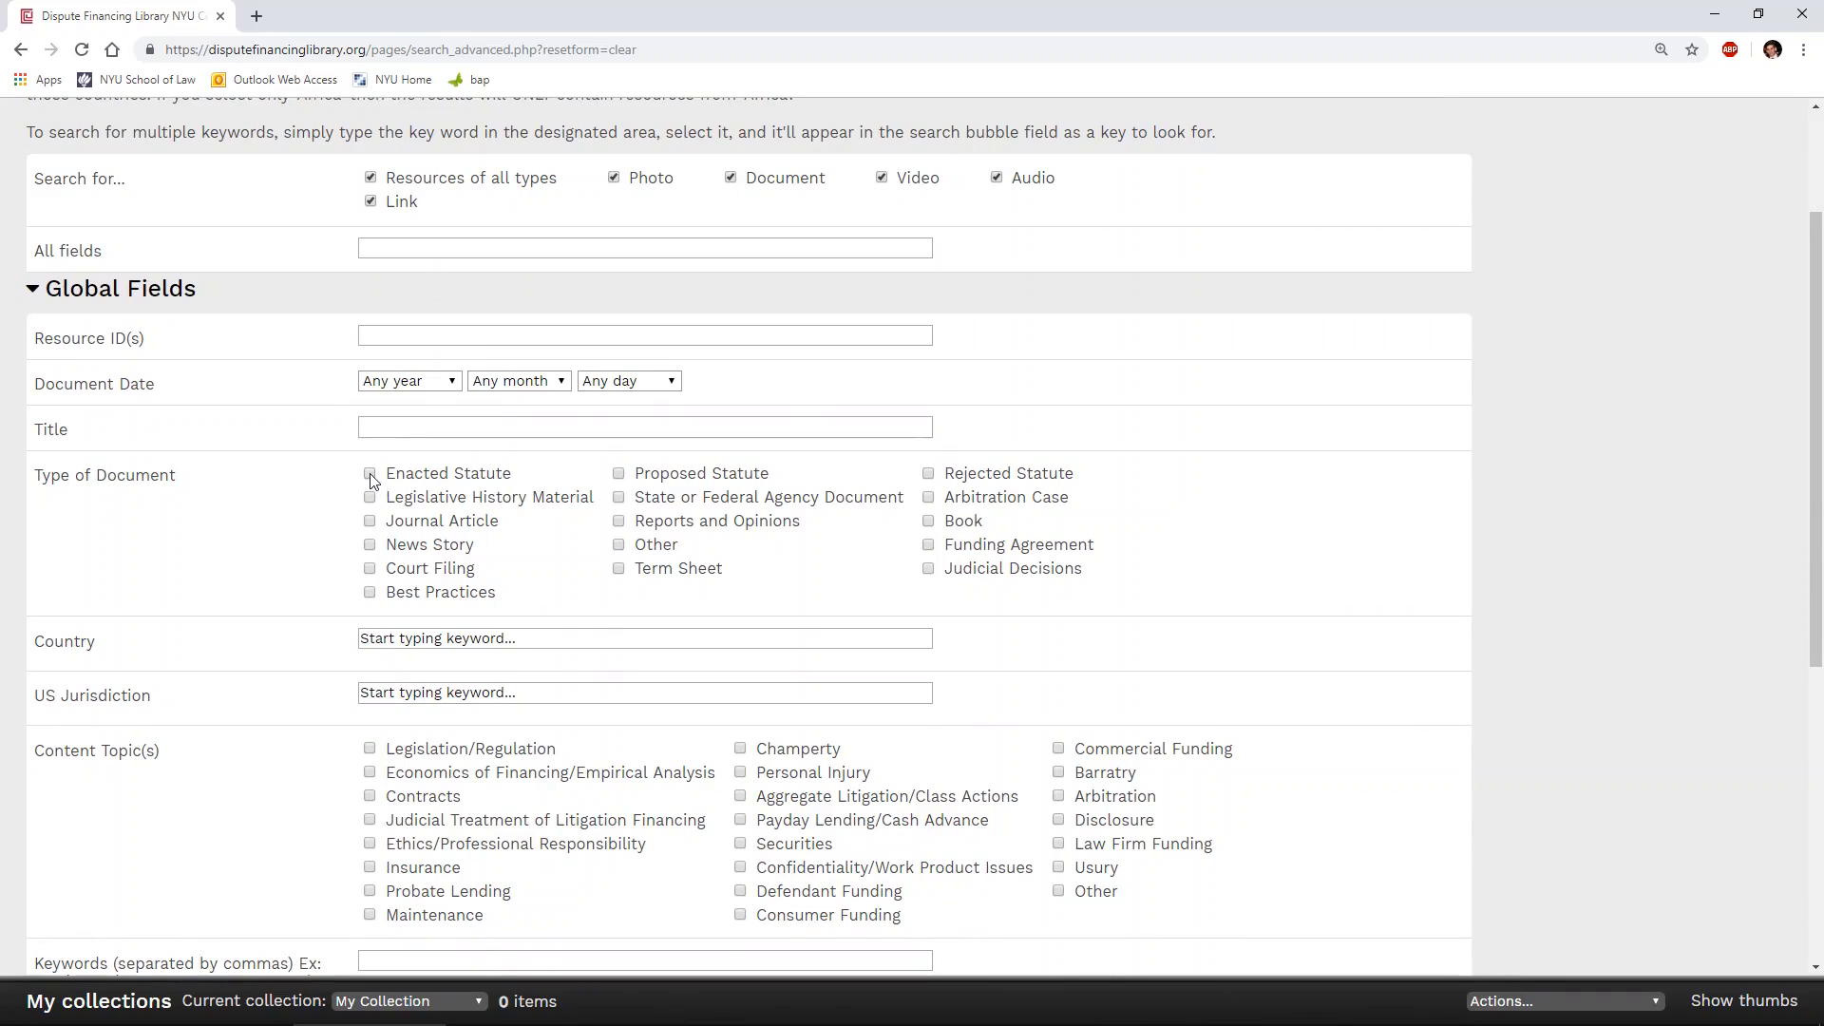
click(407, 695)
text(Ohio)
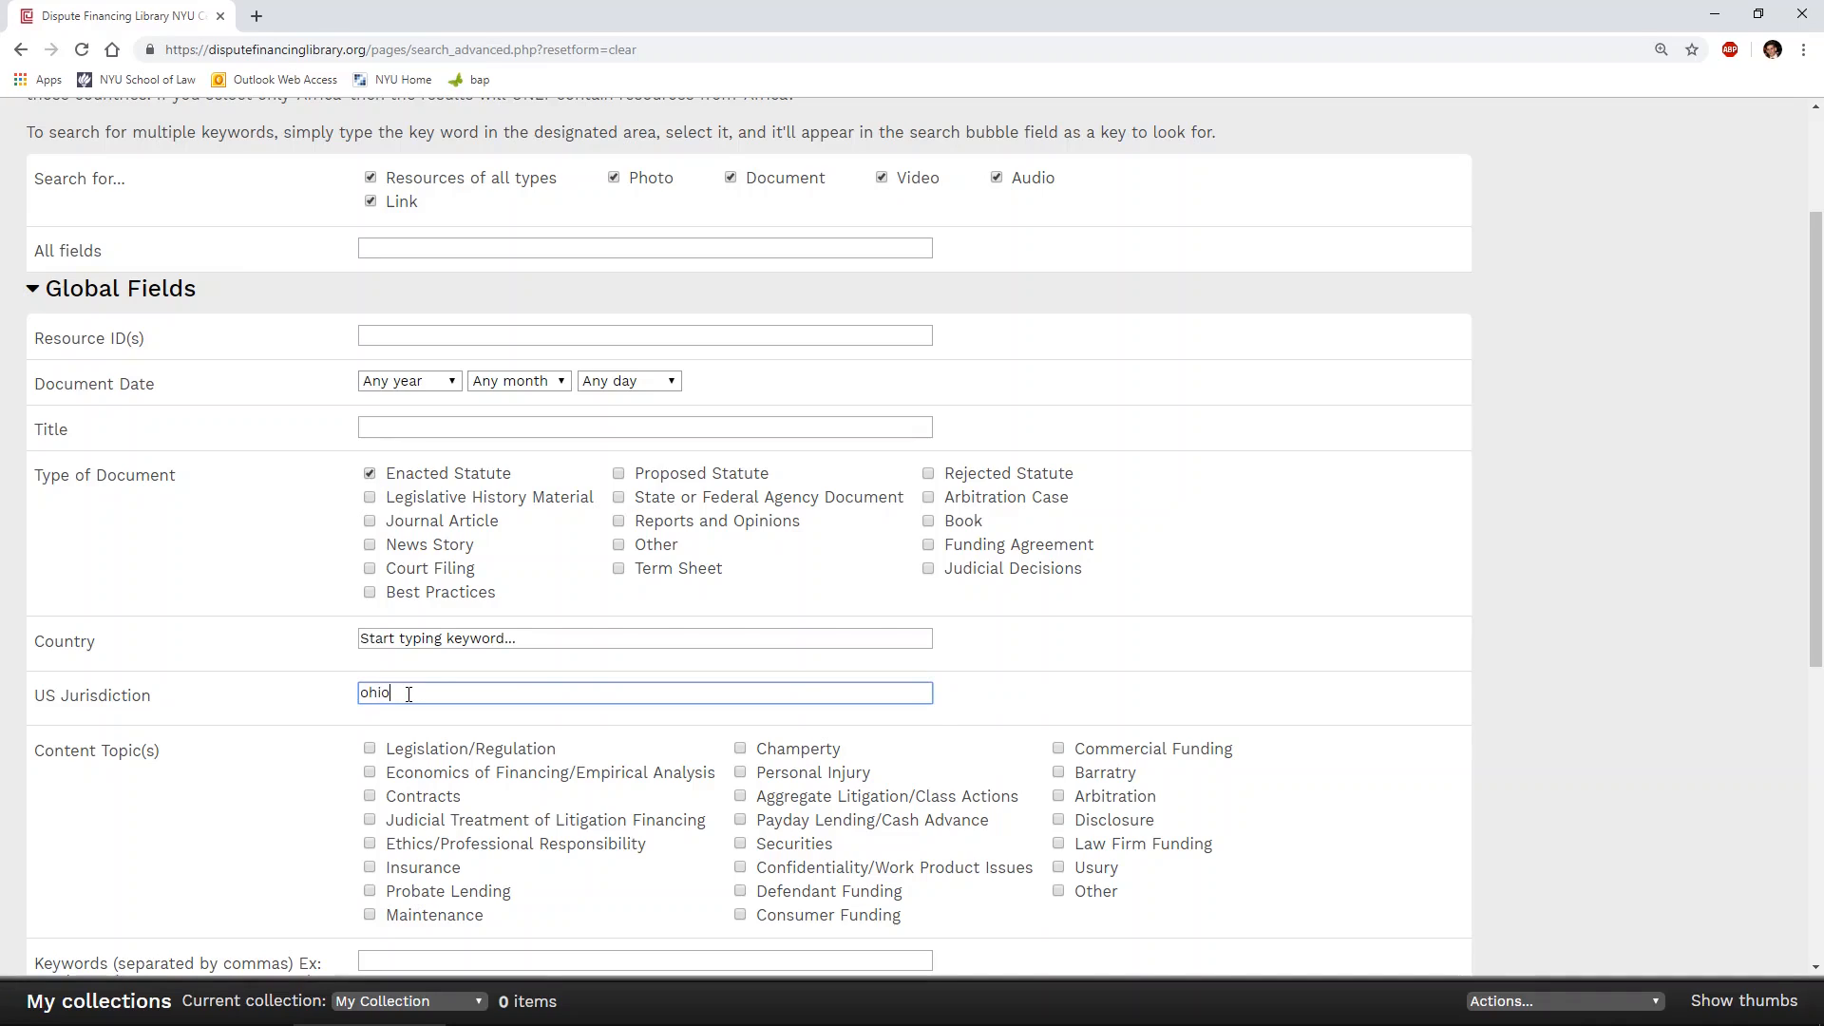
click(419, 722)
scroll(371, 678, down, 6)
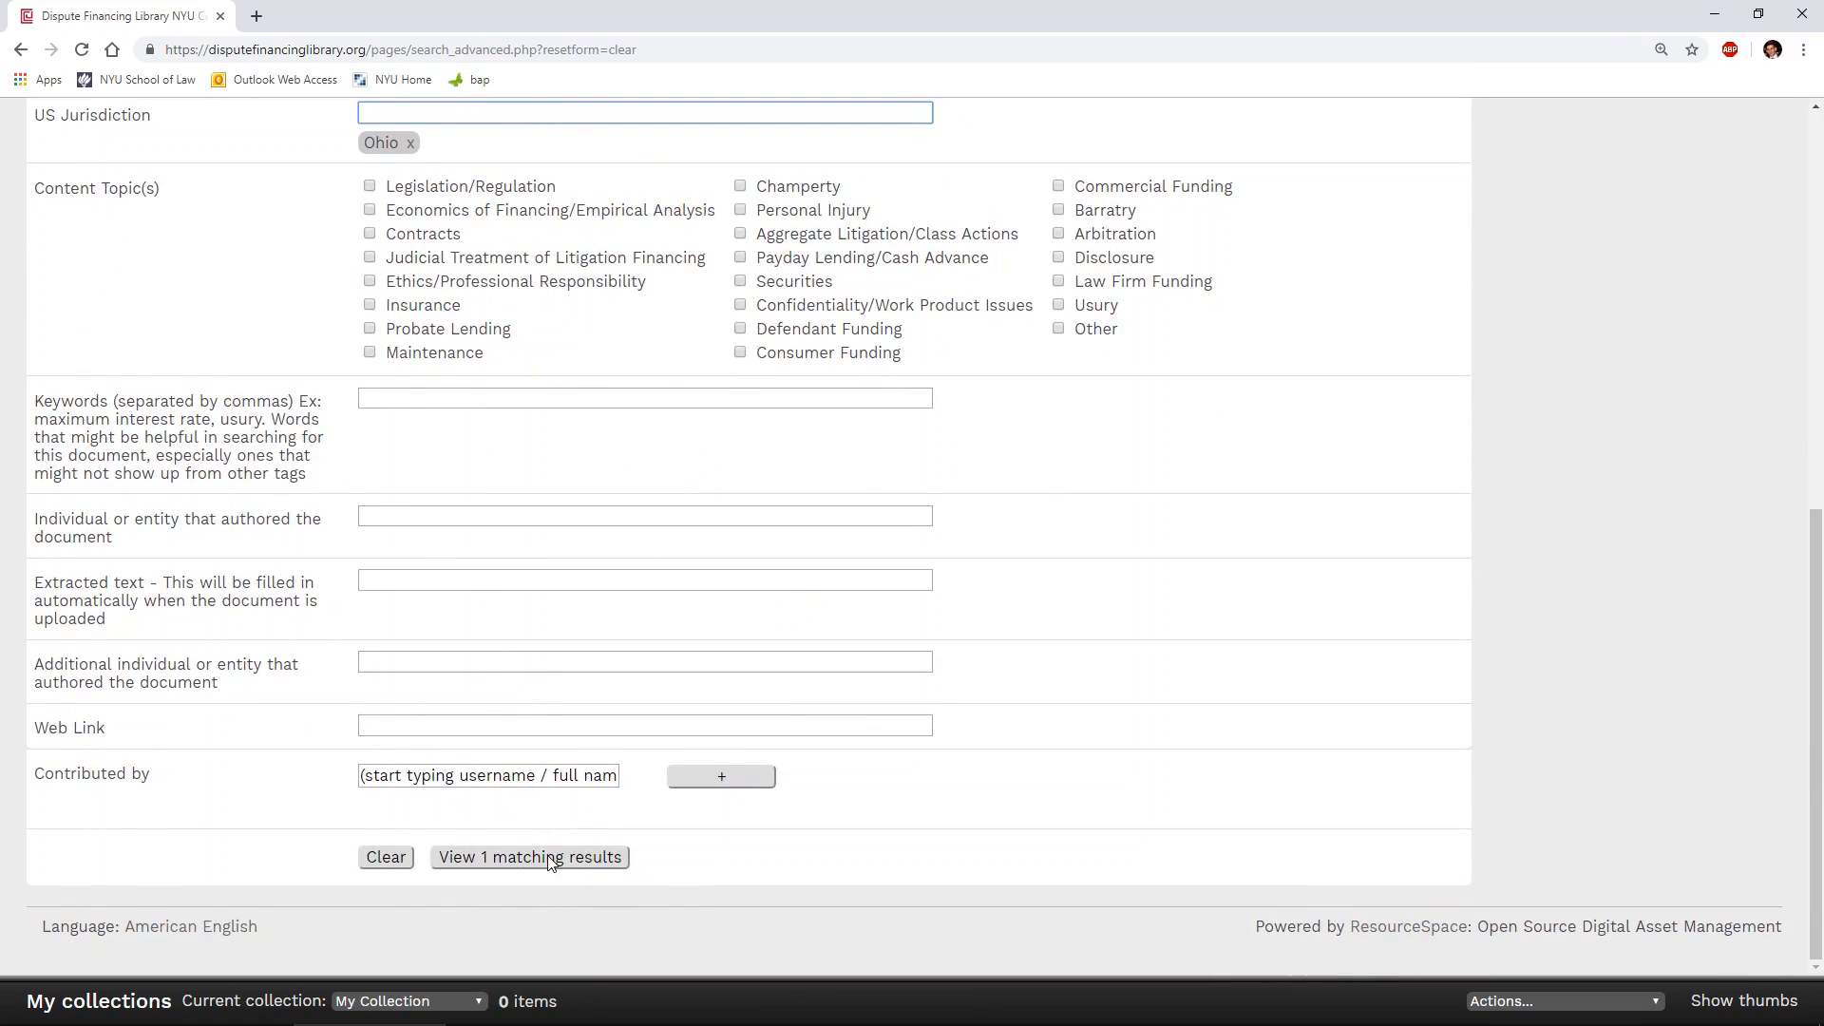
click(549, 858)
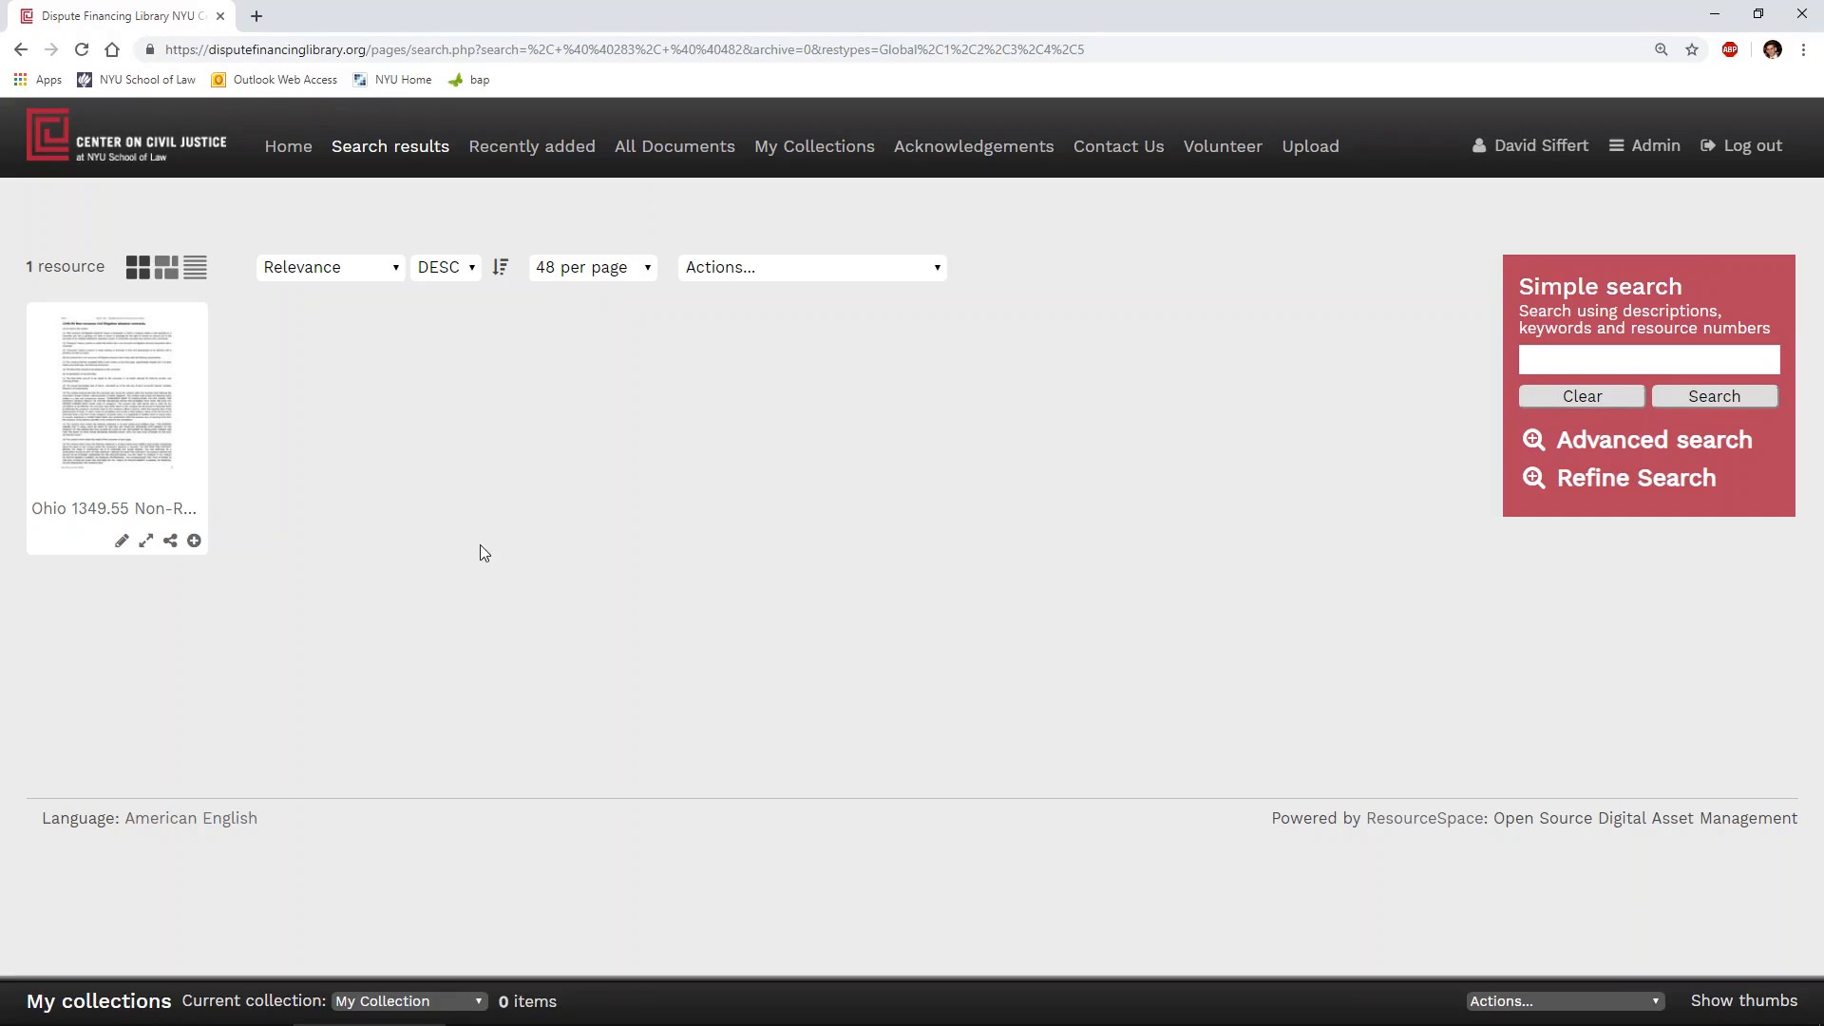
- Open the Ohio 1349.55 statute in the document viewer, page forward once, and return to page 1
click(156, 411)
mouse_move(352, 469)
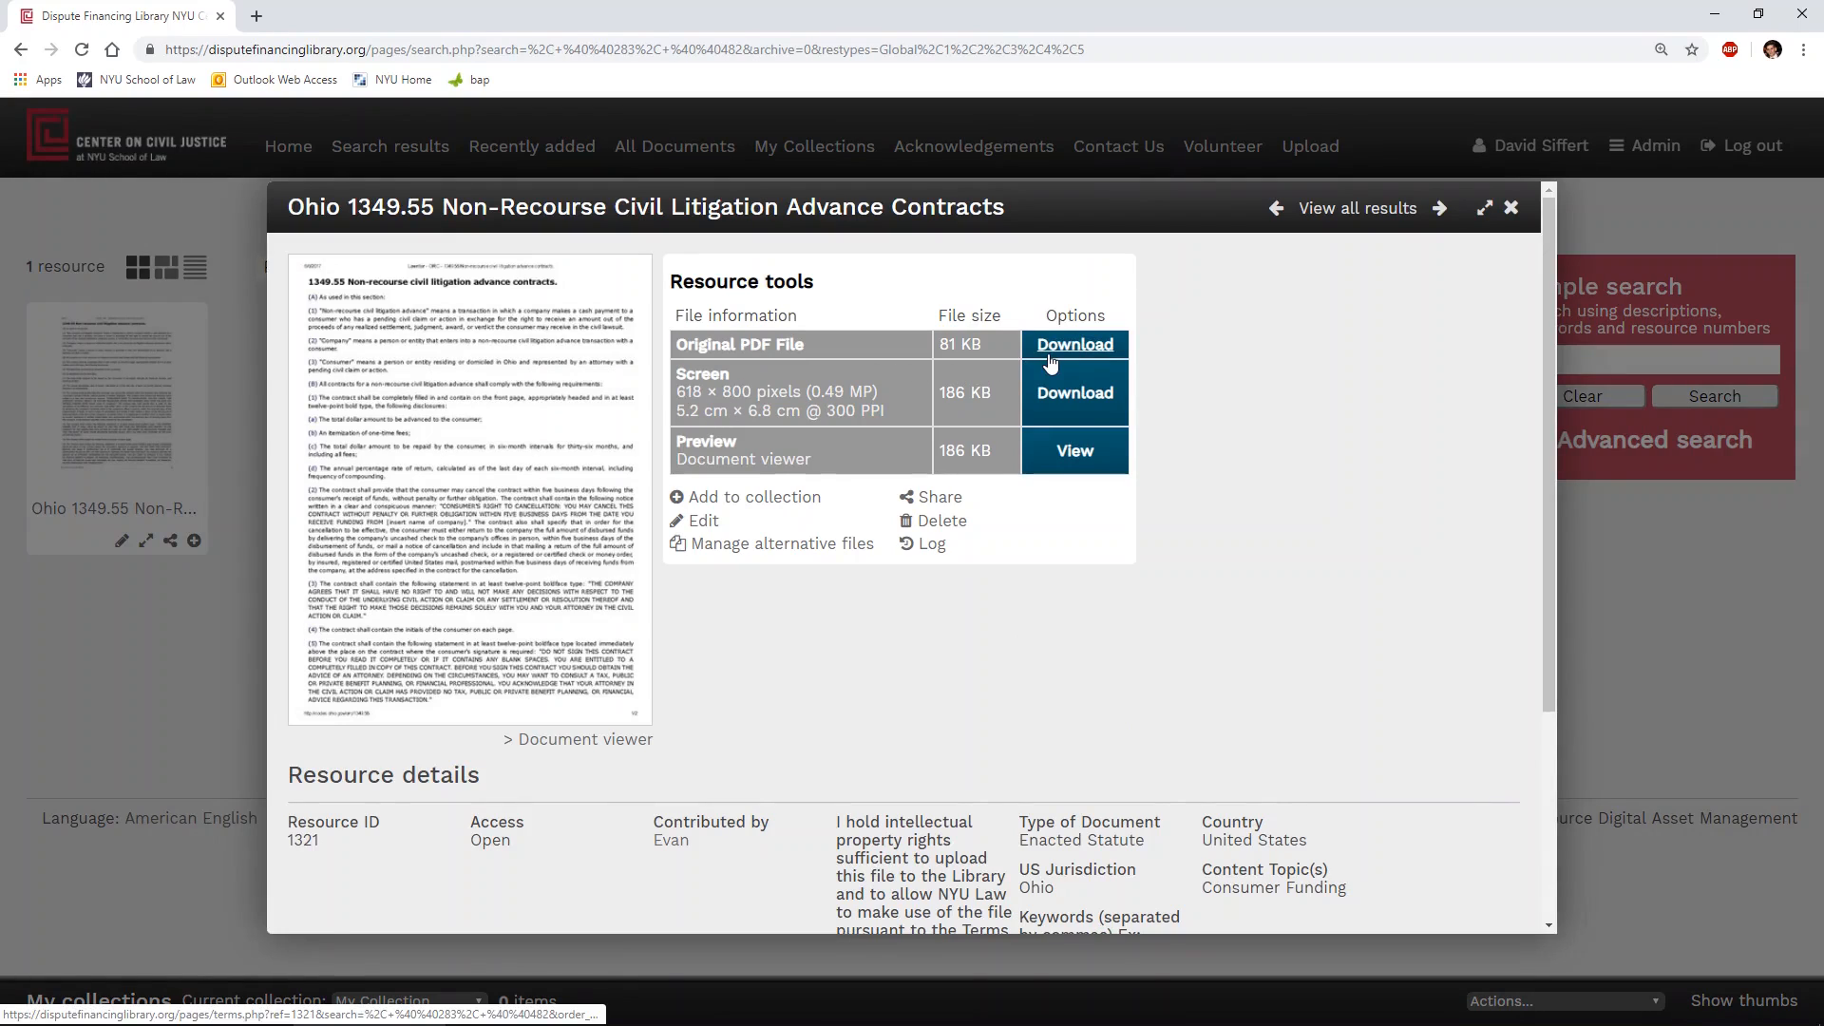
click(565, 743)
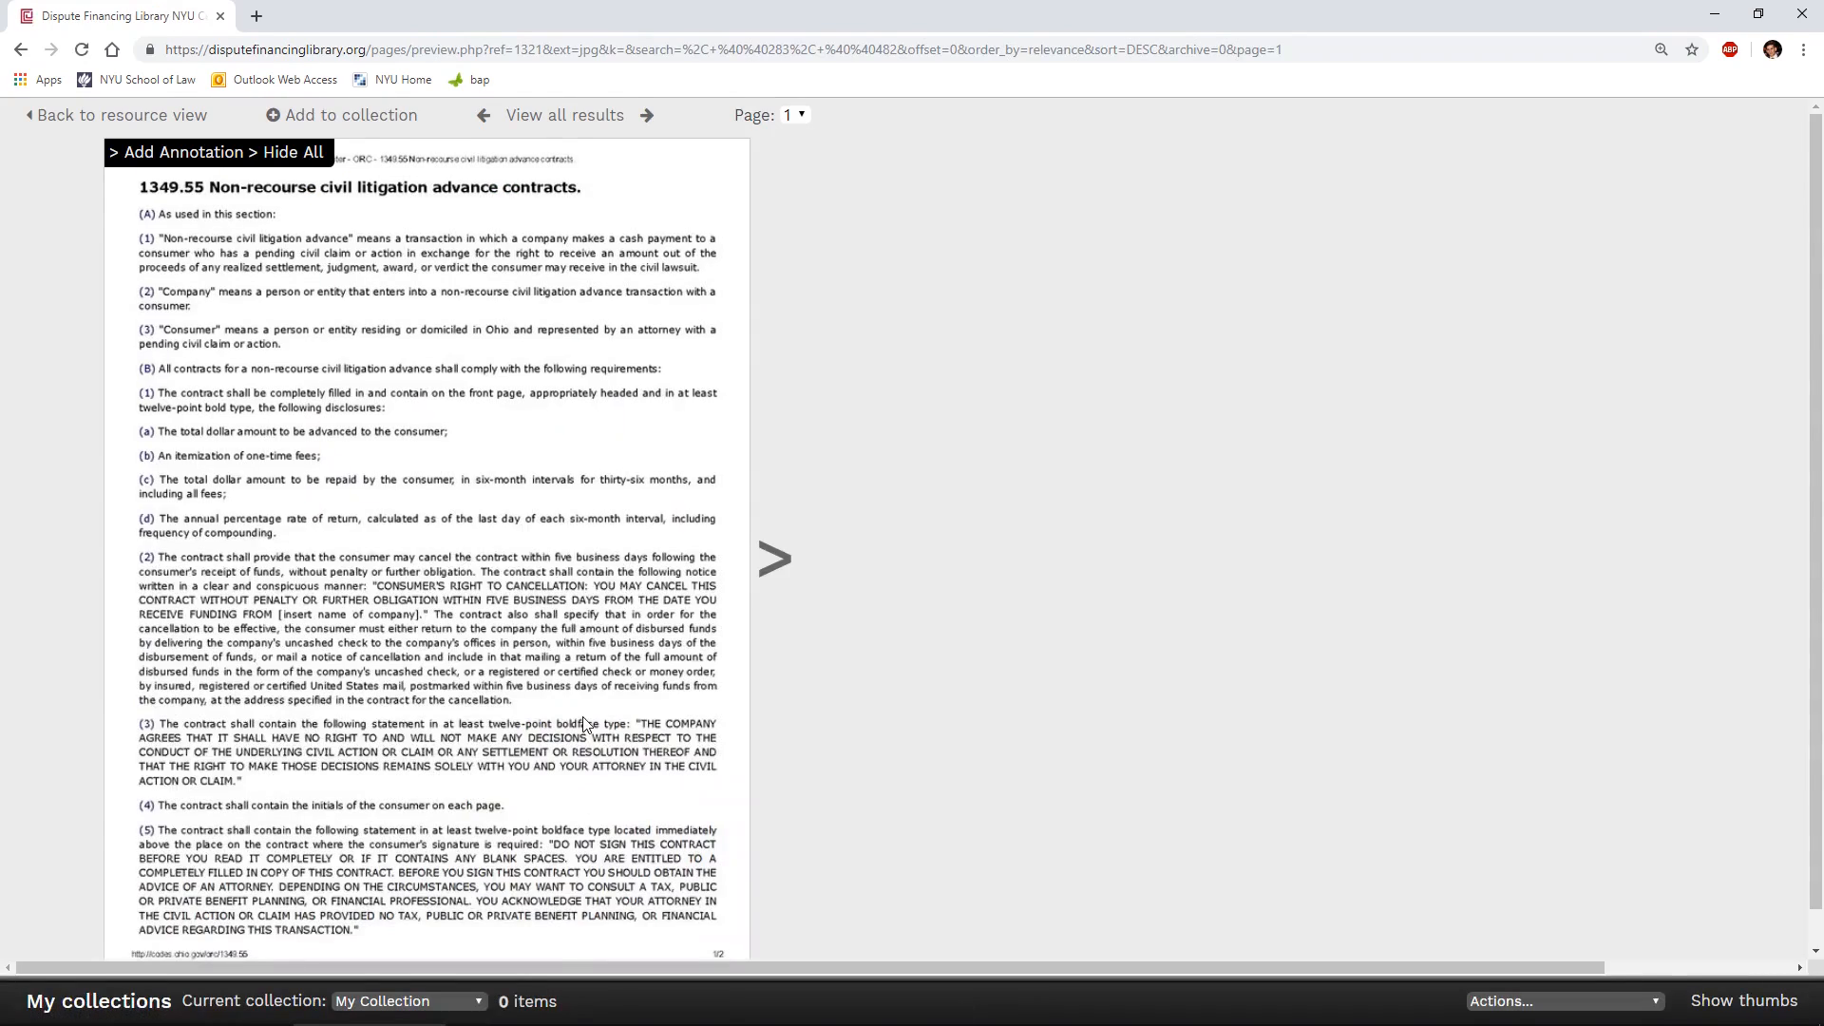
click(779, 568)
click(55, 565)
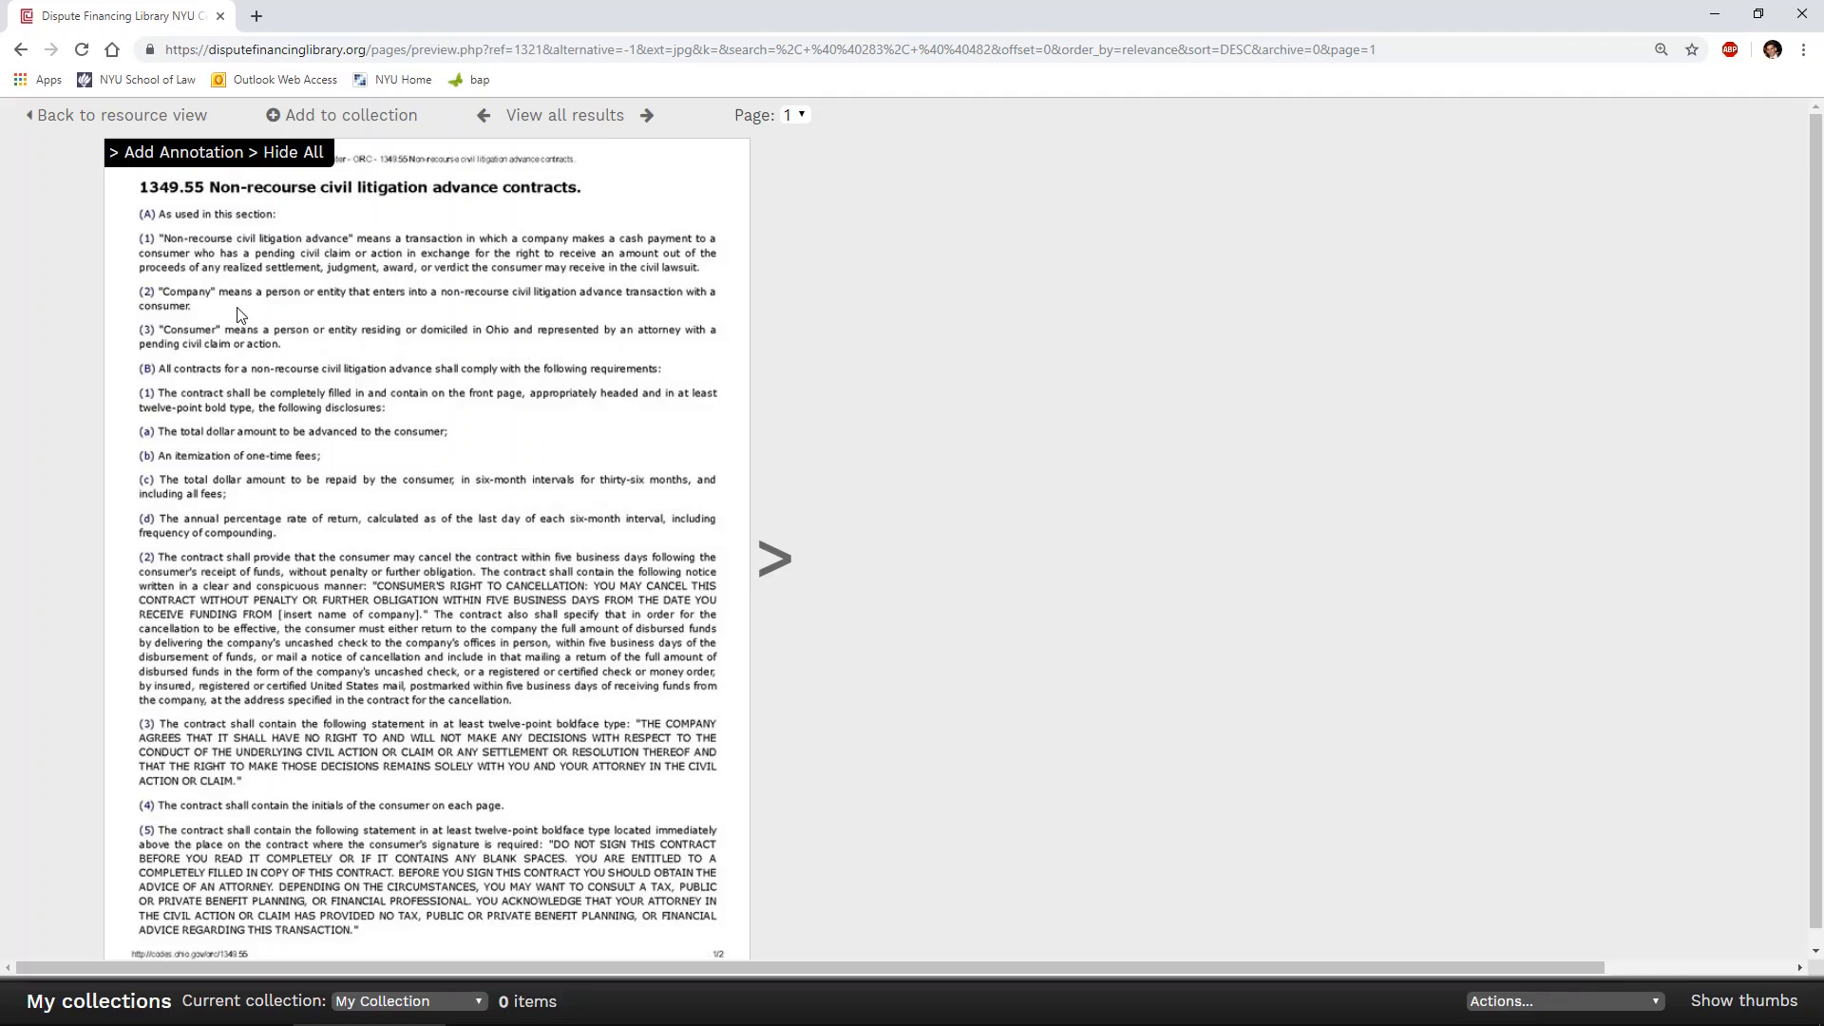
- Add an annotation reading "test" around paragraph (c) on the total amount repaid by the consumer and save it
click(194, 164)
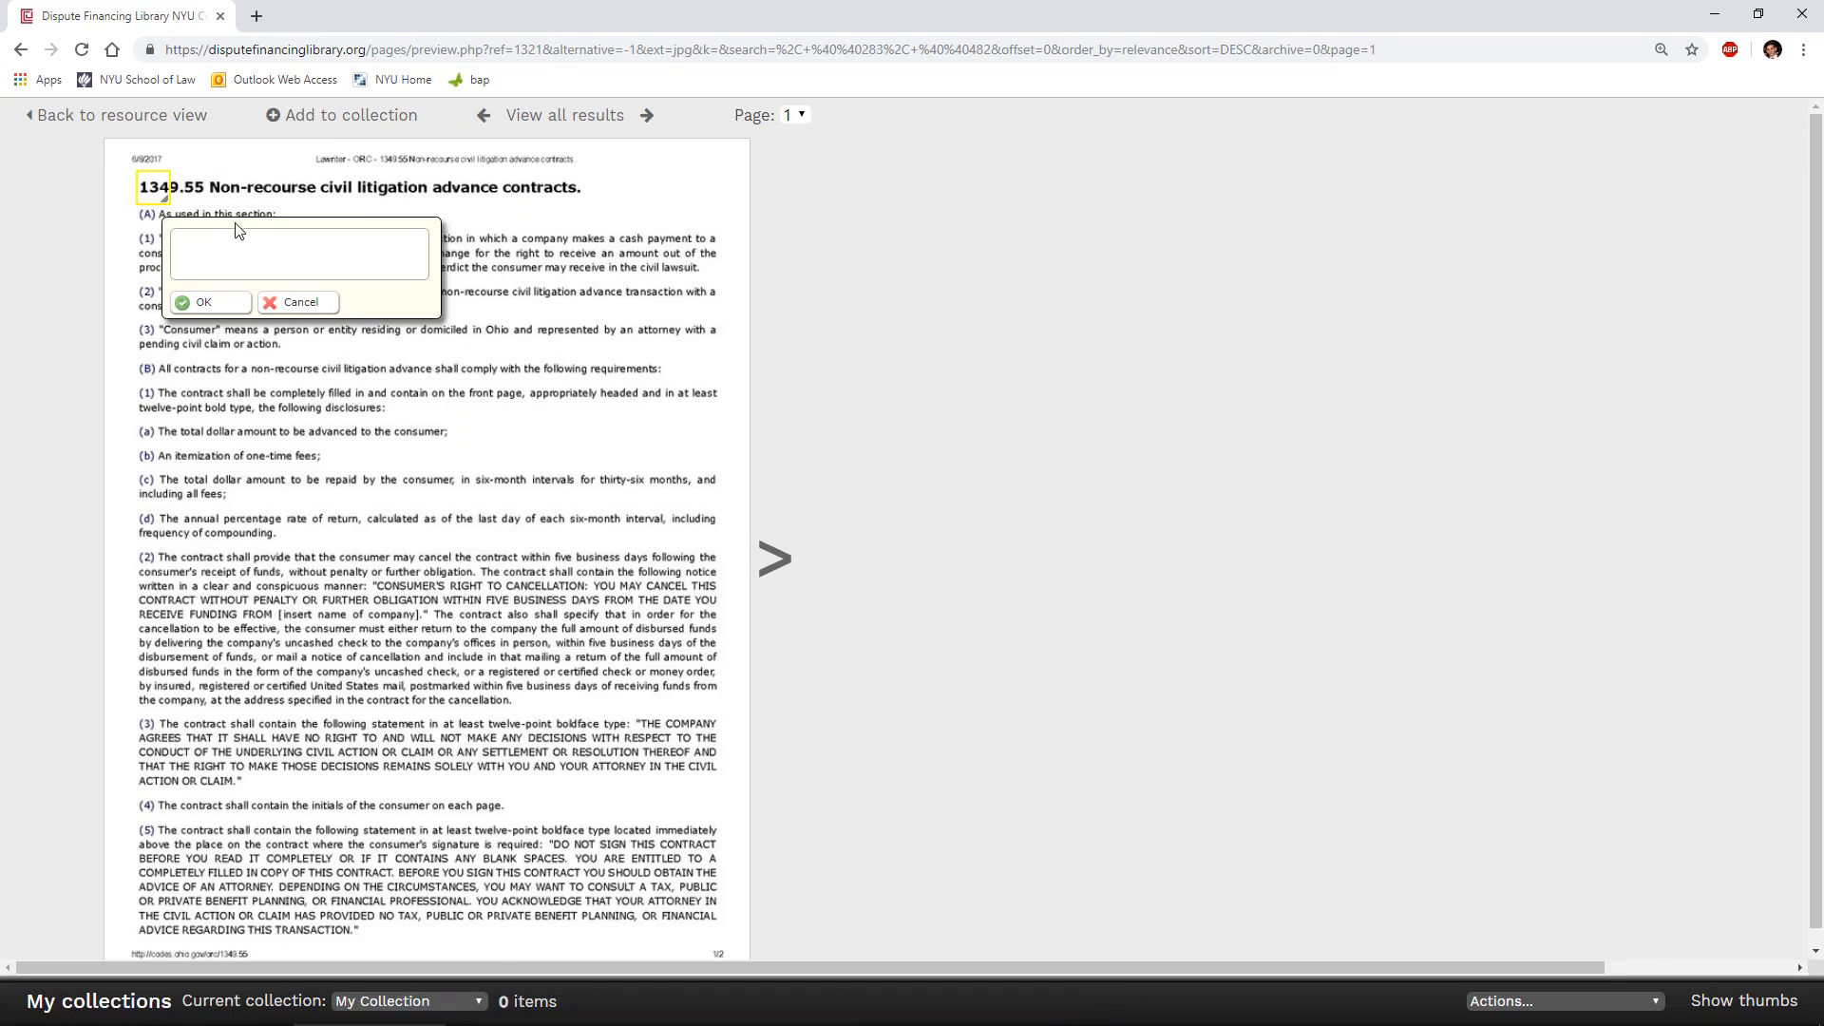
mouse_move(152, 188)
mouse_down()
mouse_move(152, 485)
mouse_move(722, 494)
mouse_up()
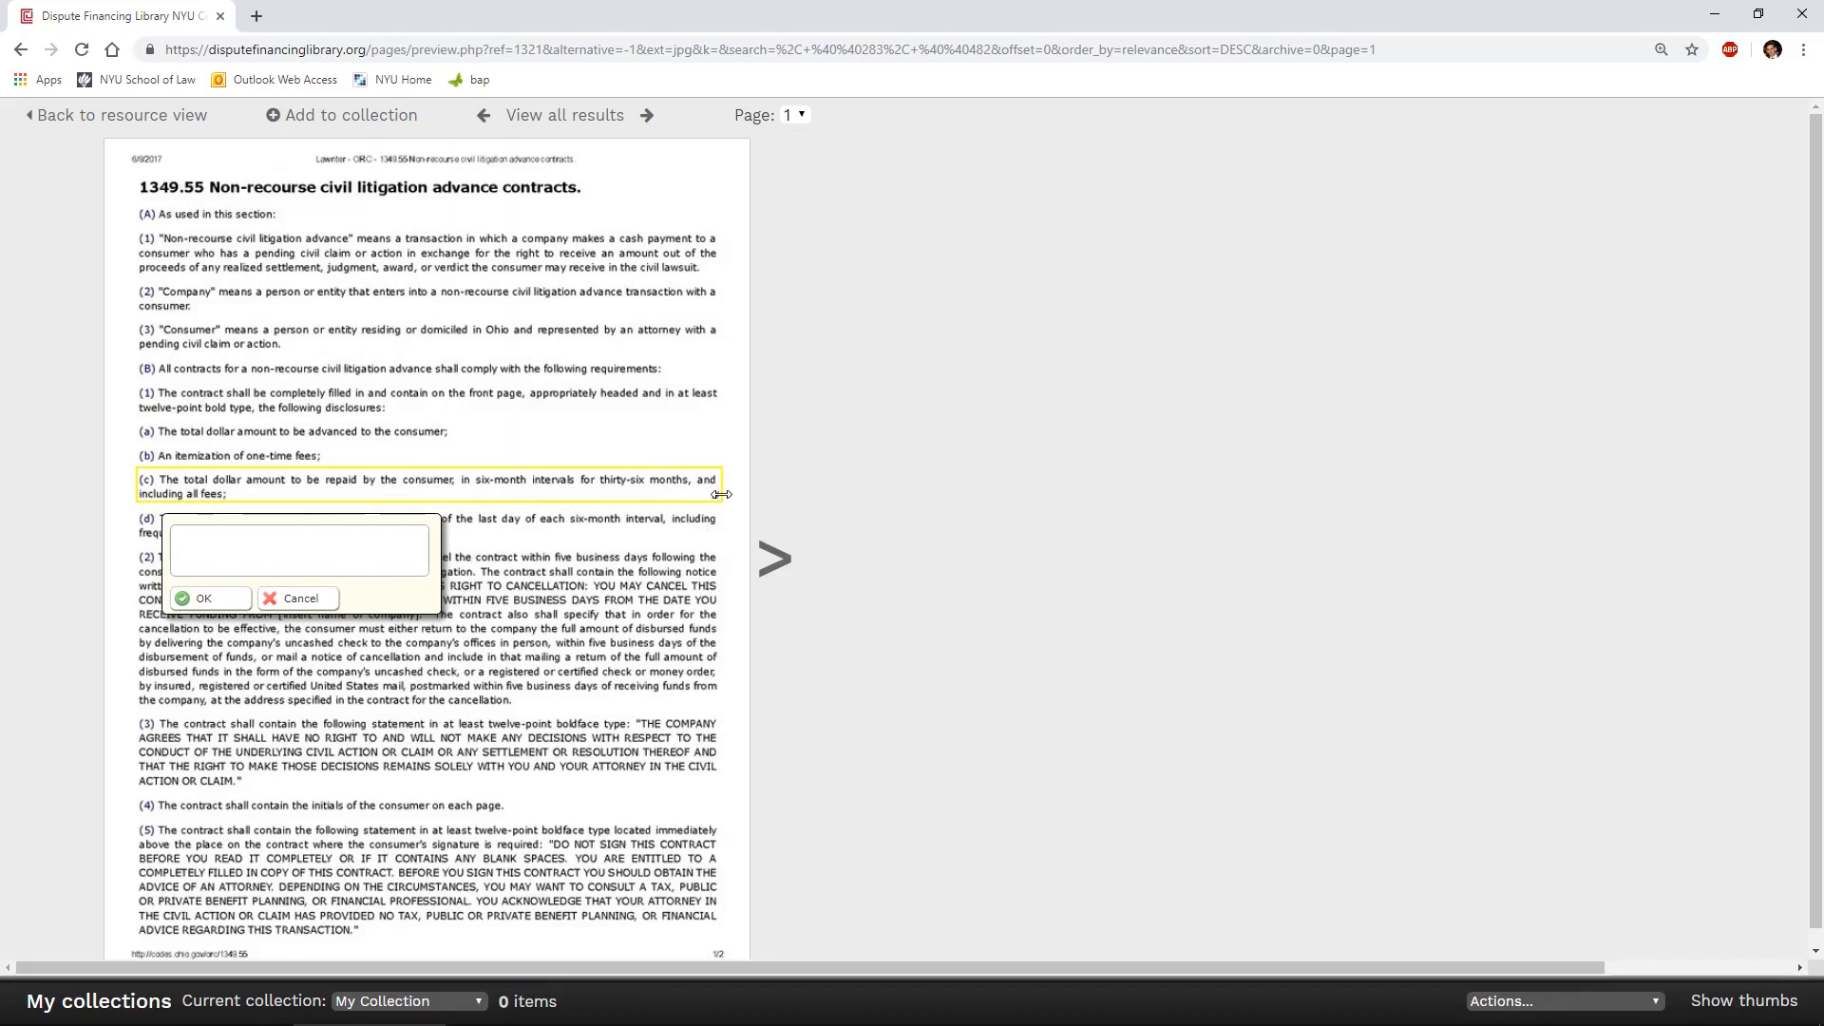
click(363, 546)
text(test)
click(203, 598)
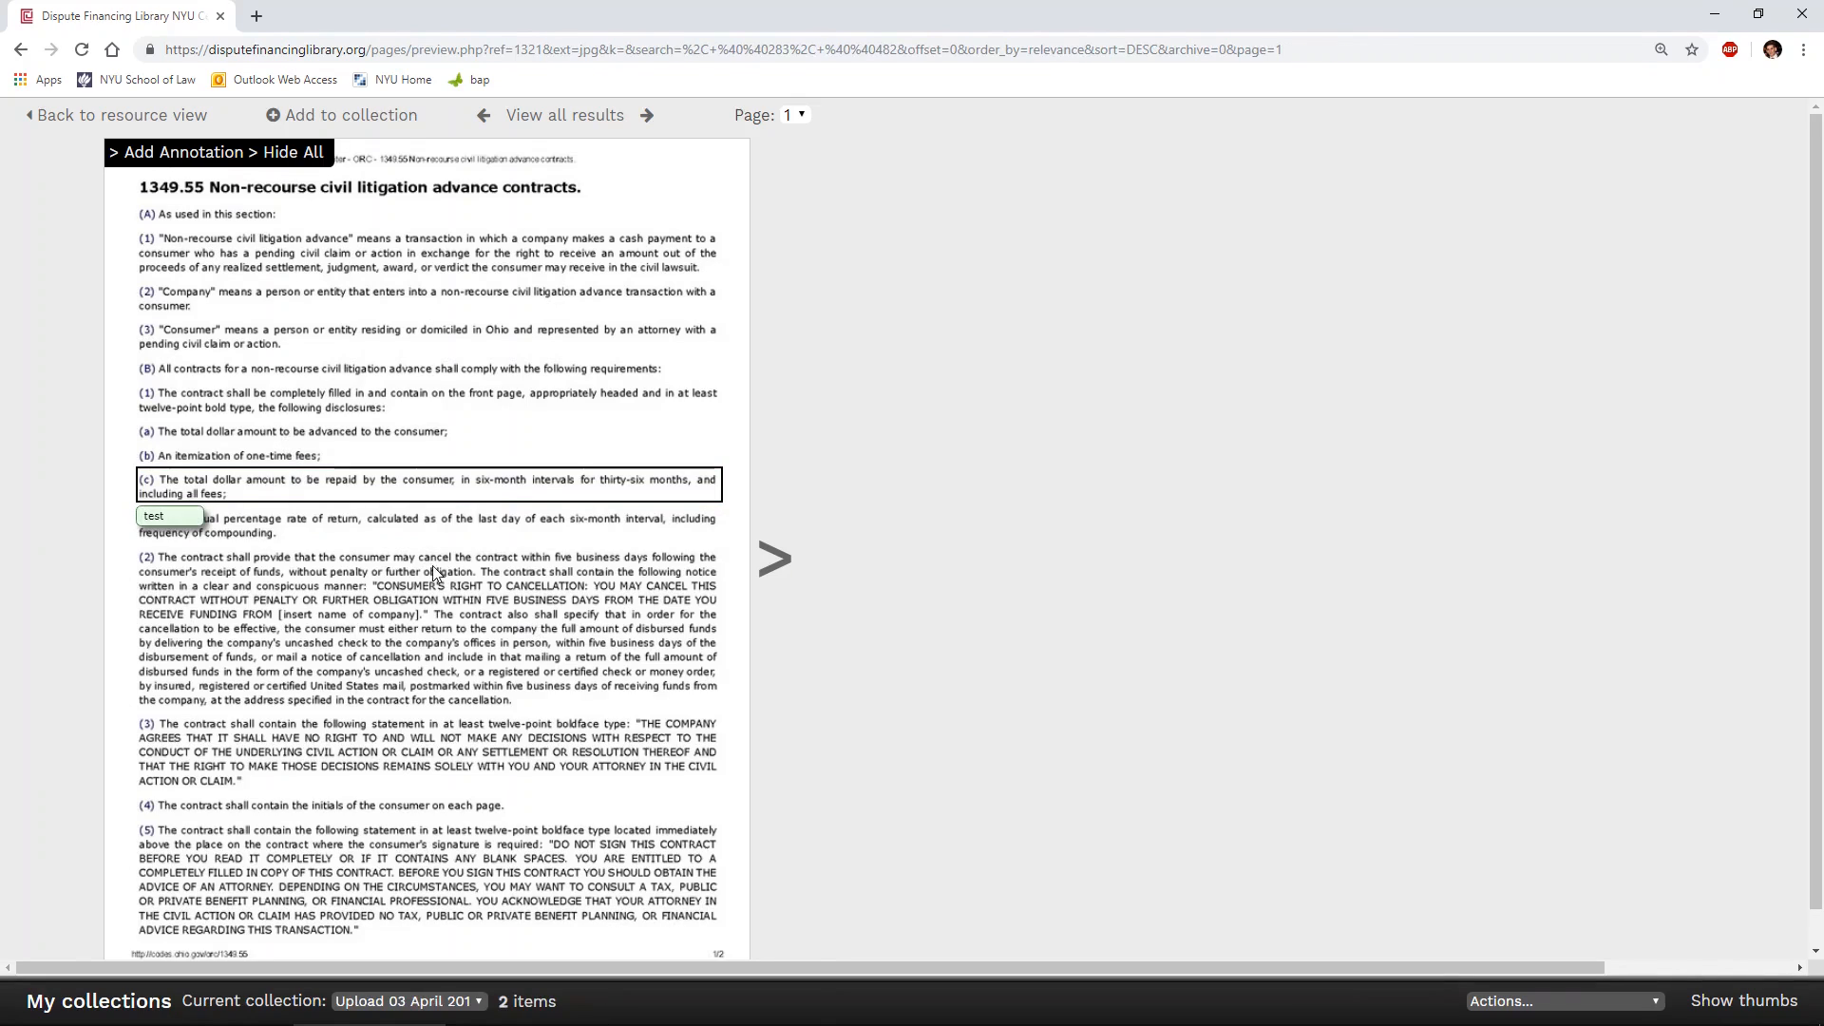
- Return to the statute's resource view and create a new collection named "Jones v Smith"
click(138, 119)
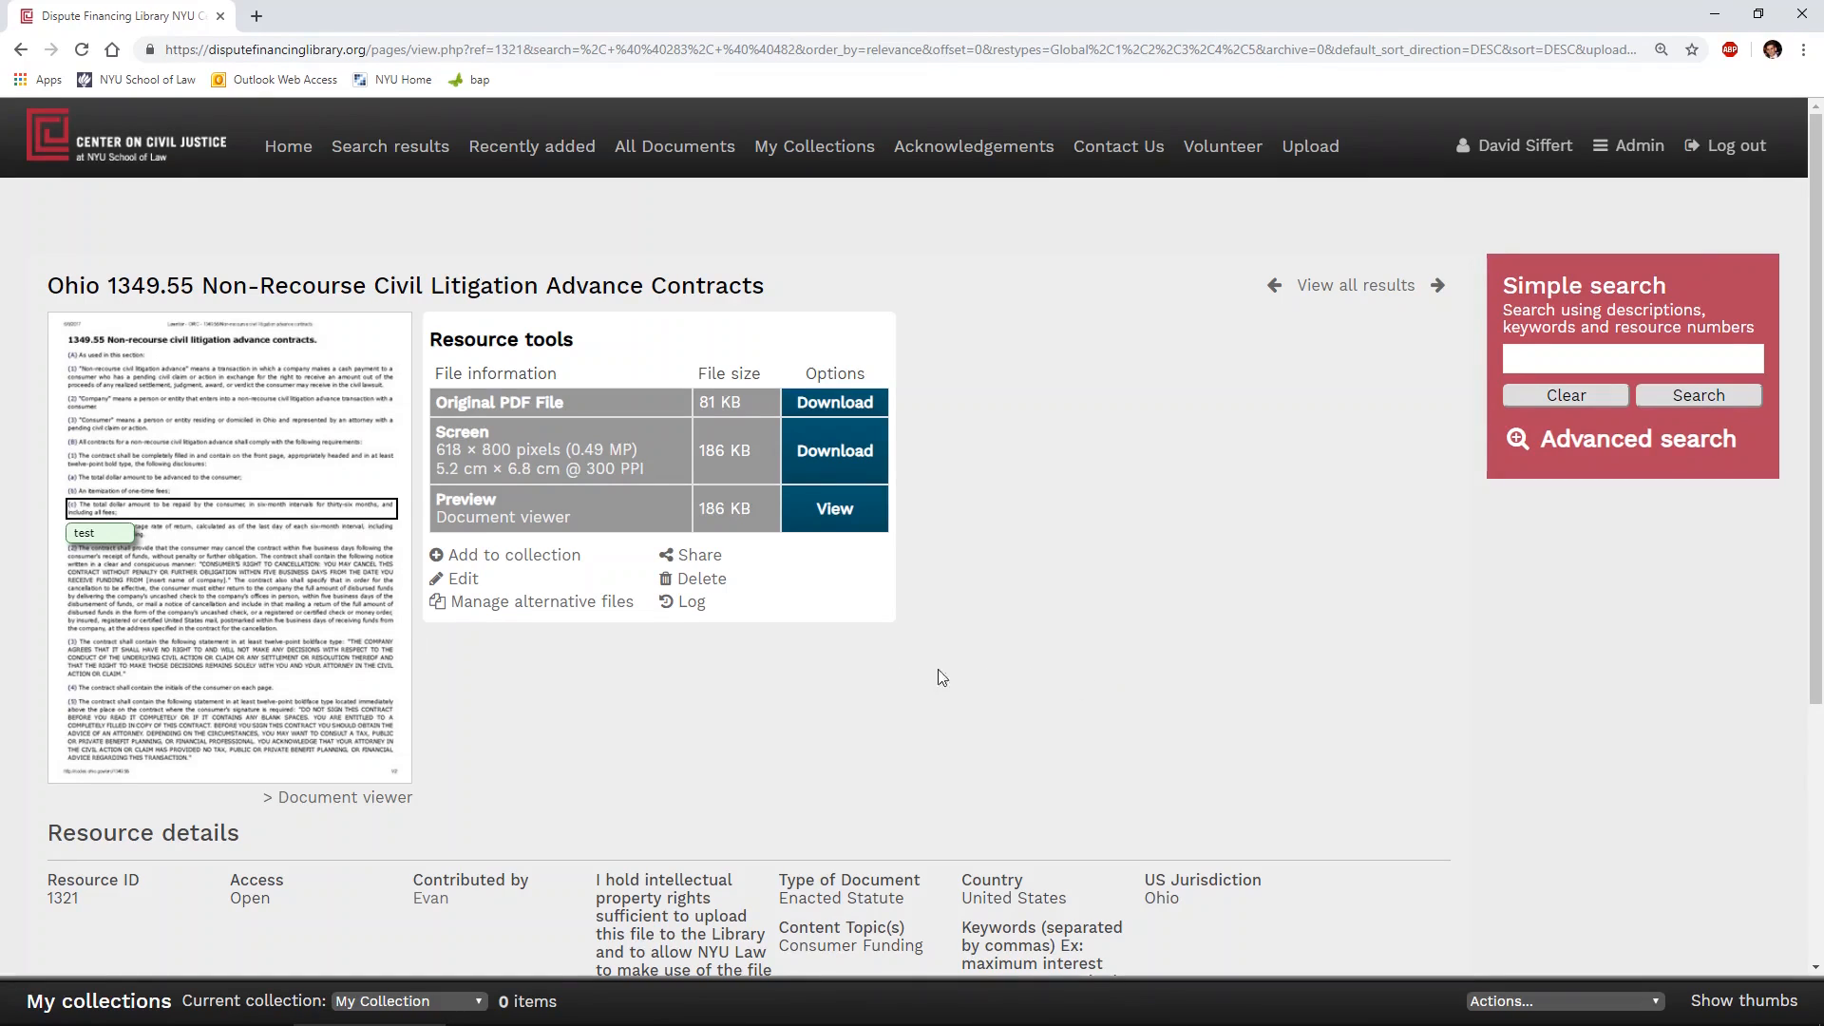
click(476, 1002)
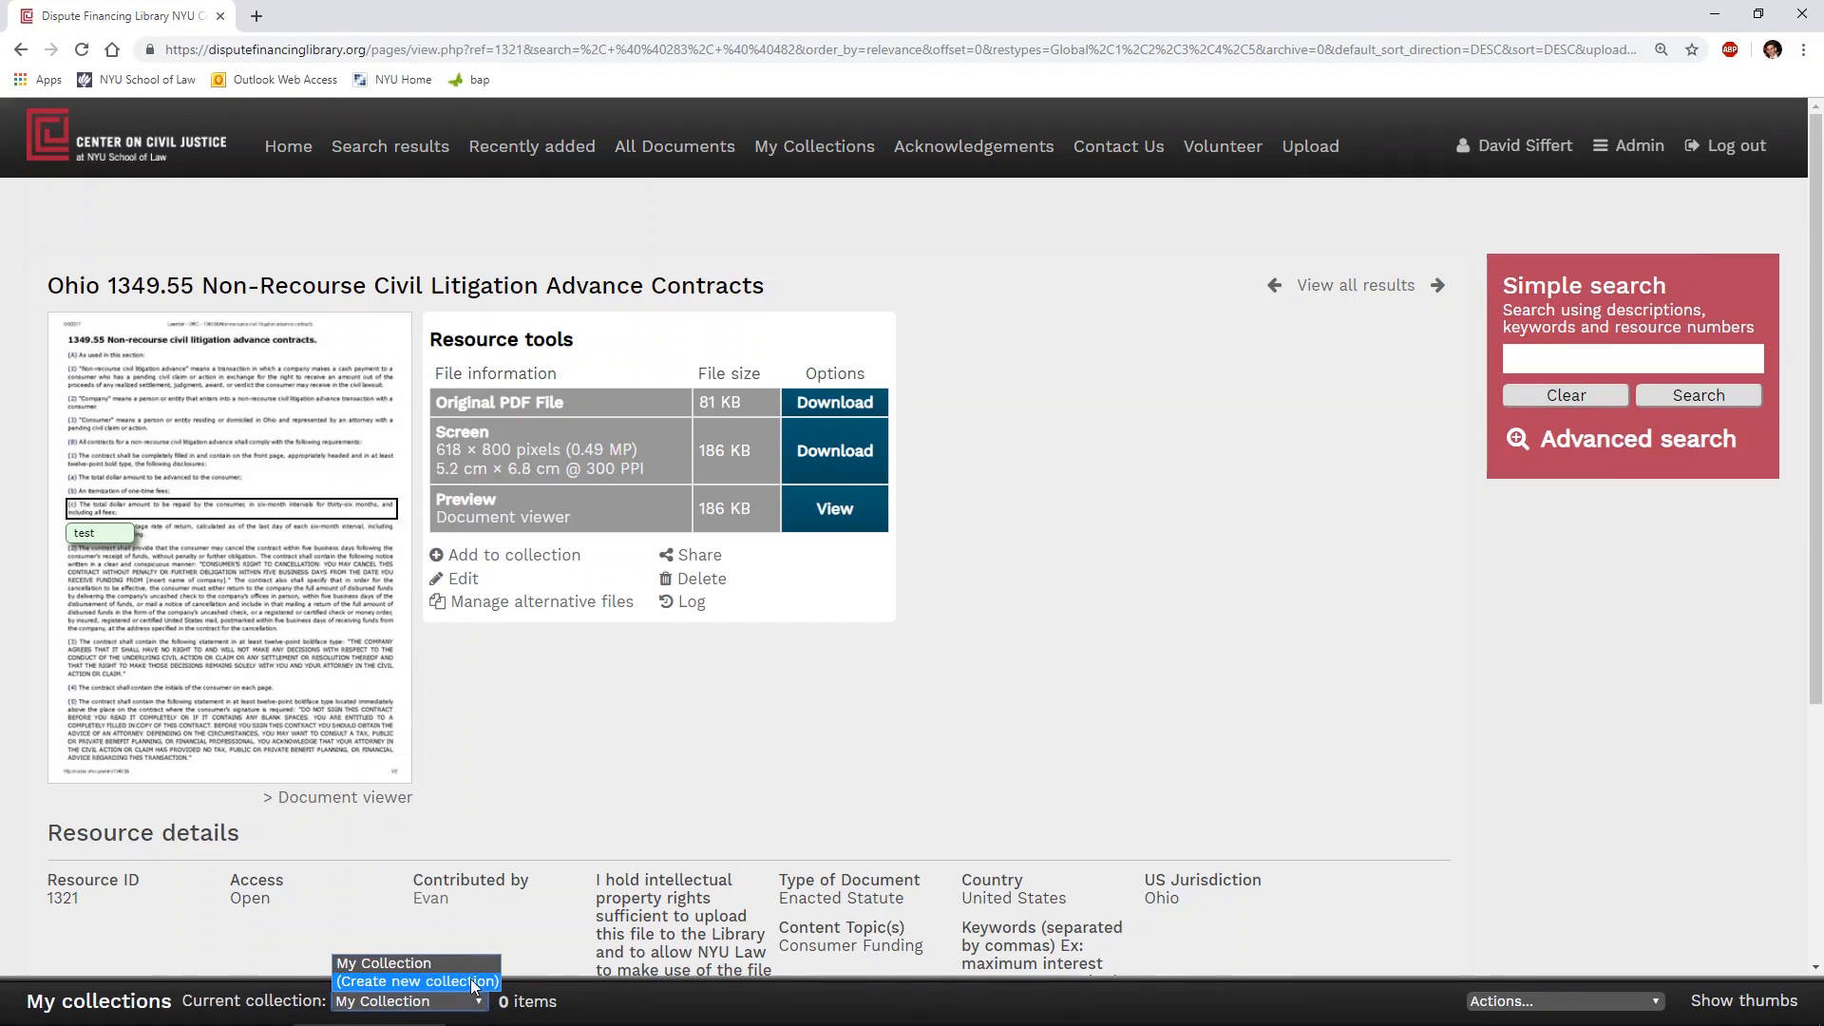
click(469, 981)
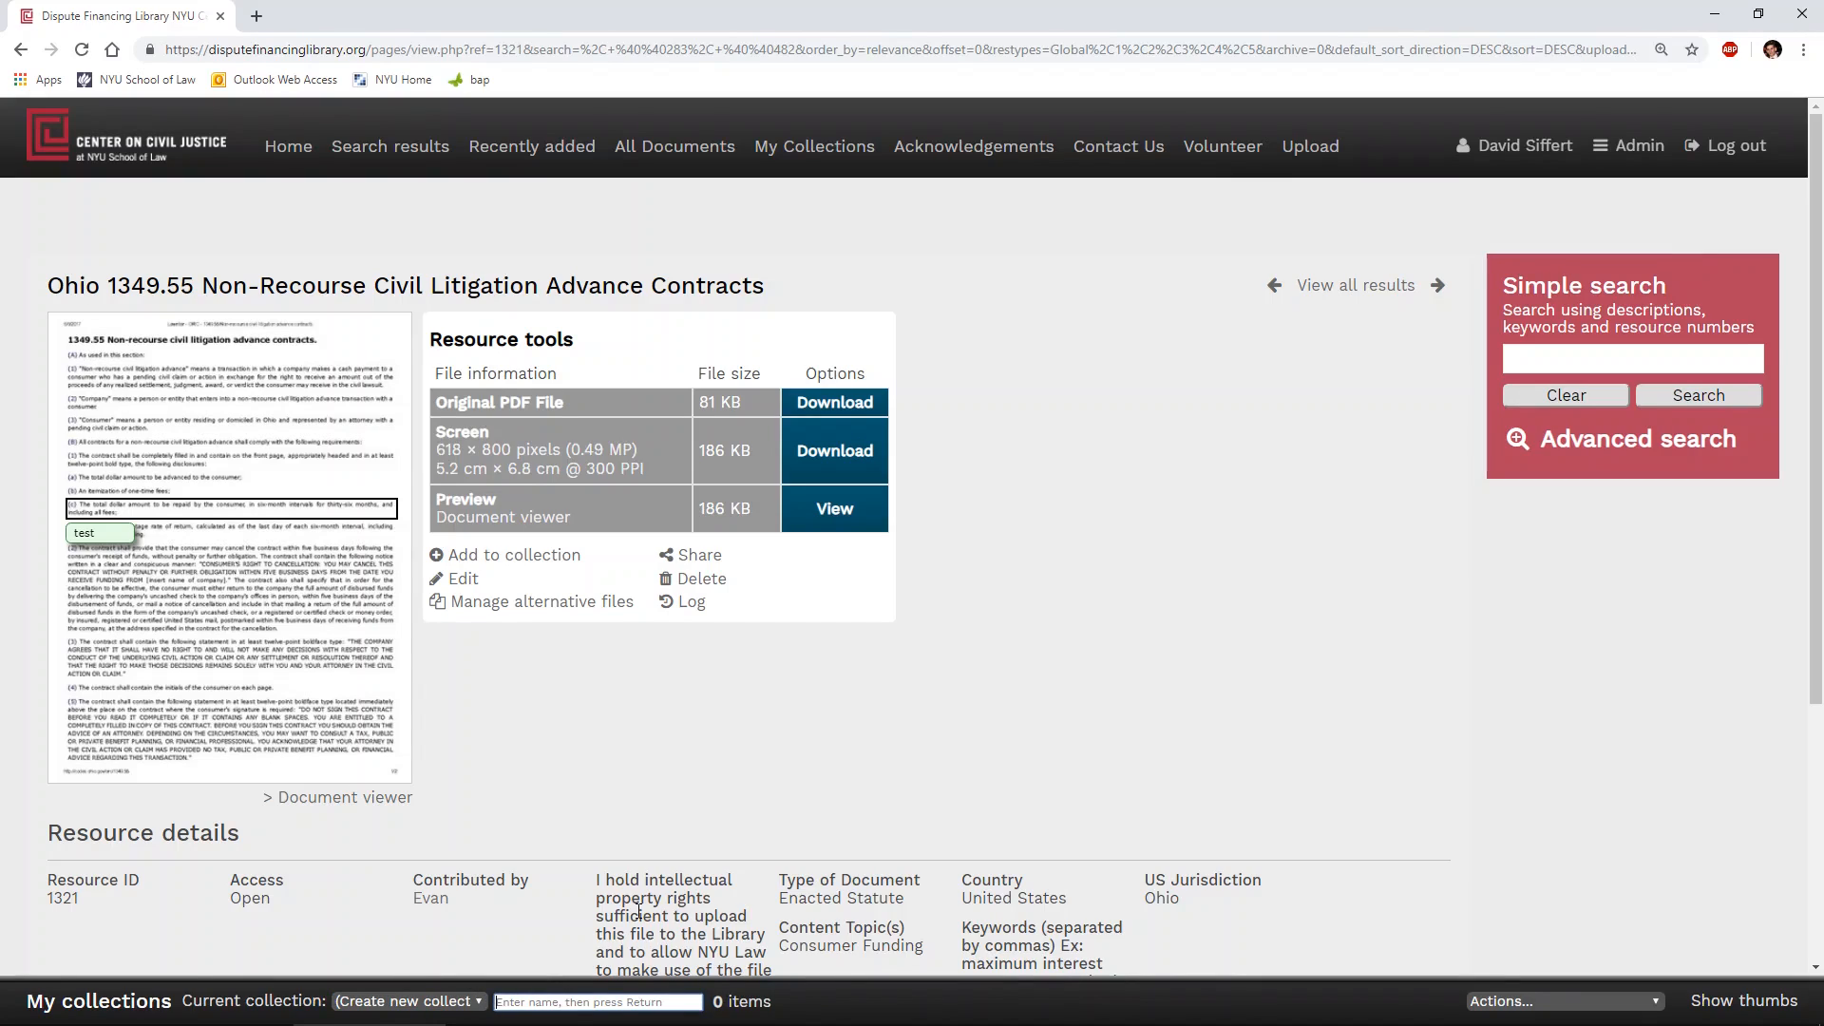
text(Jones v Smith)
key(Return)
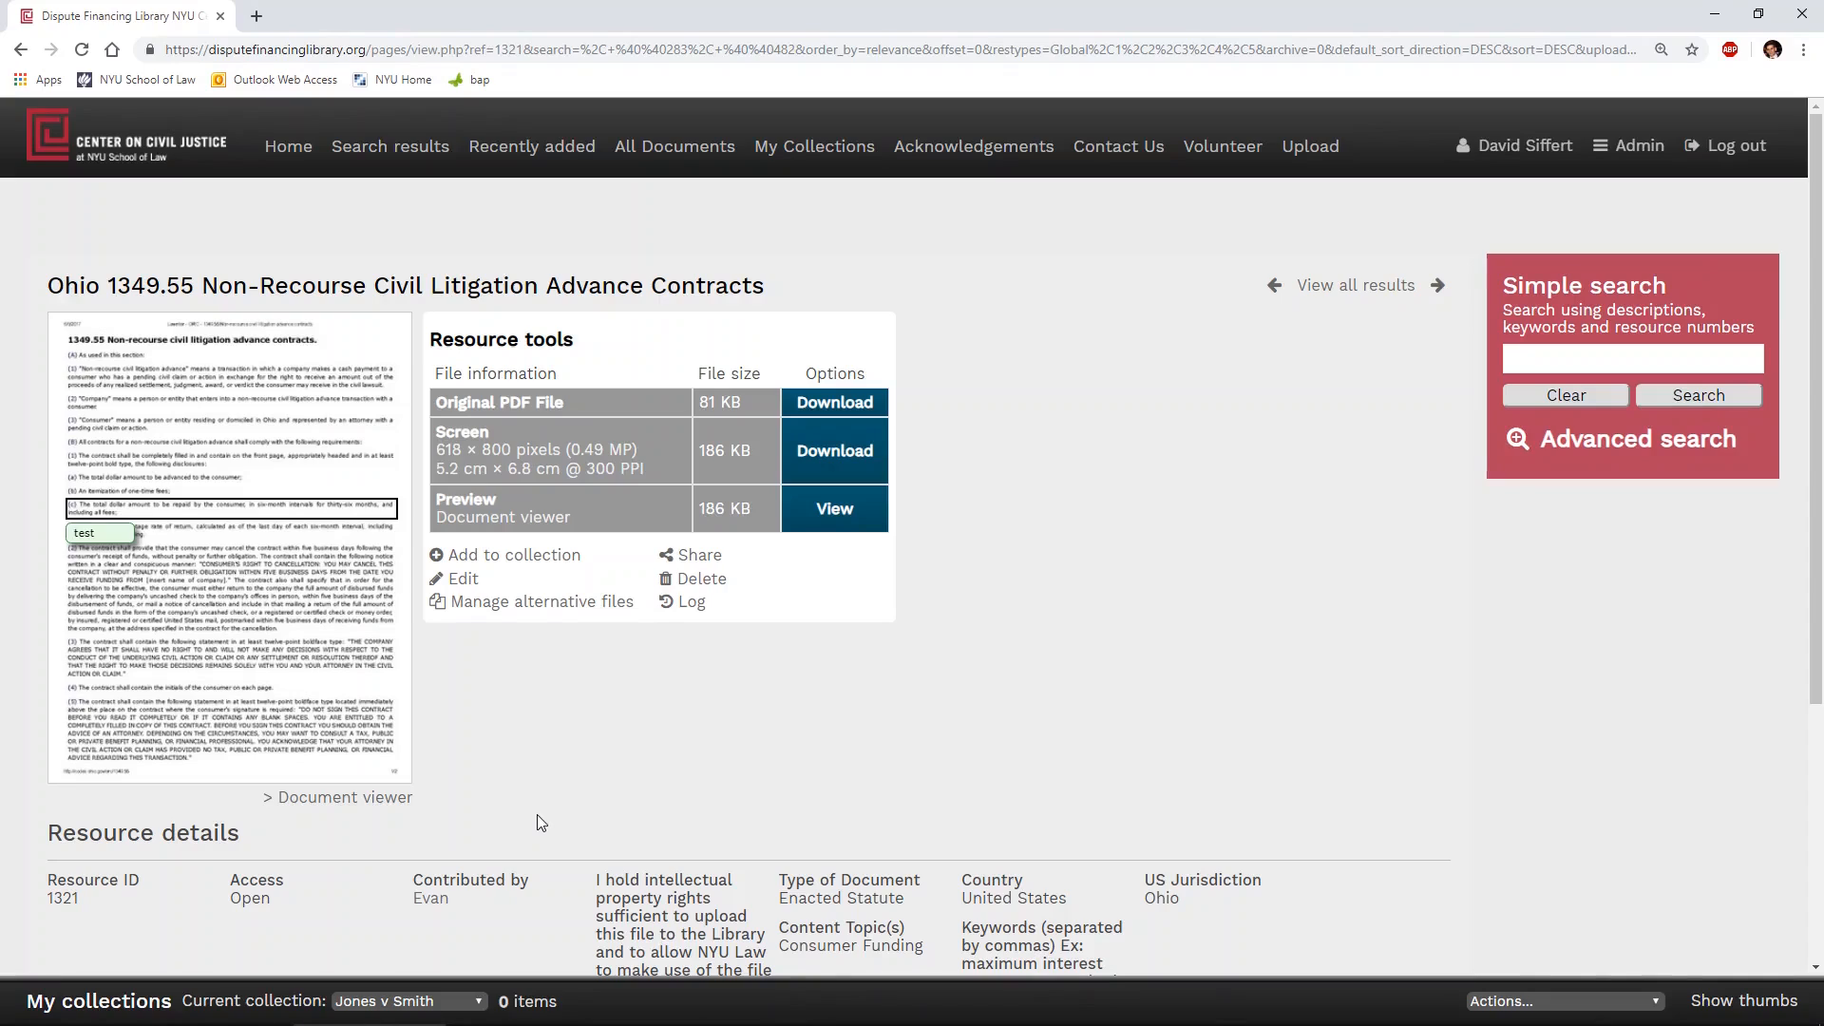
- Create another new collection named "New Mexico Transaction"
click(454, 1002)
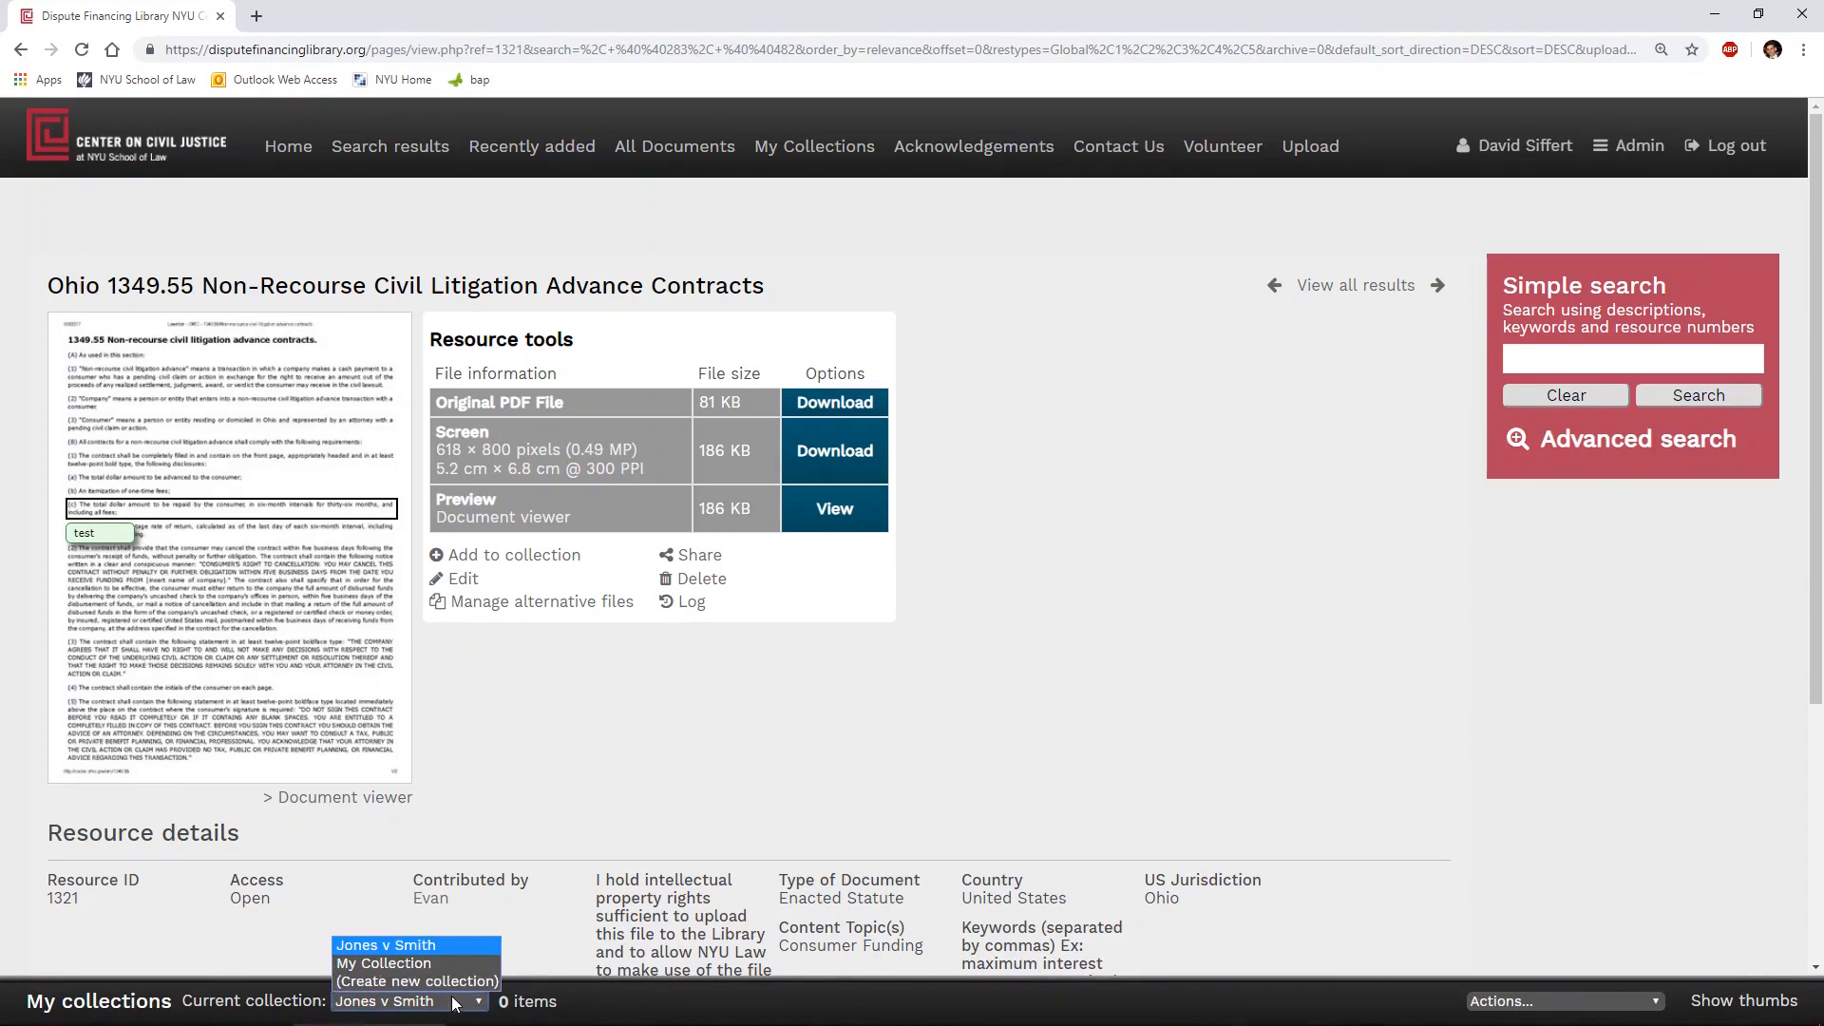
click(441, 983)
text(N)
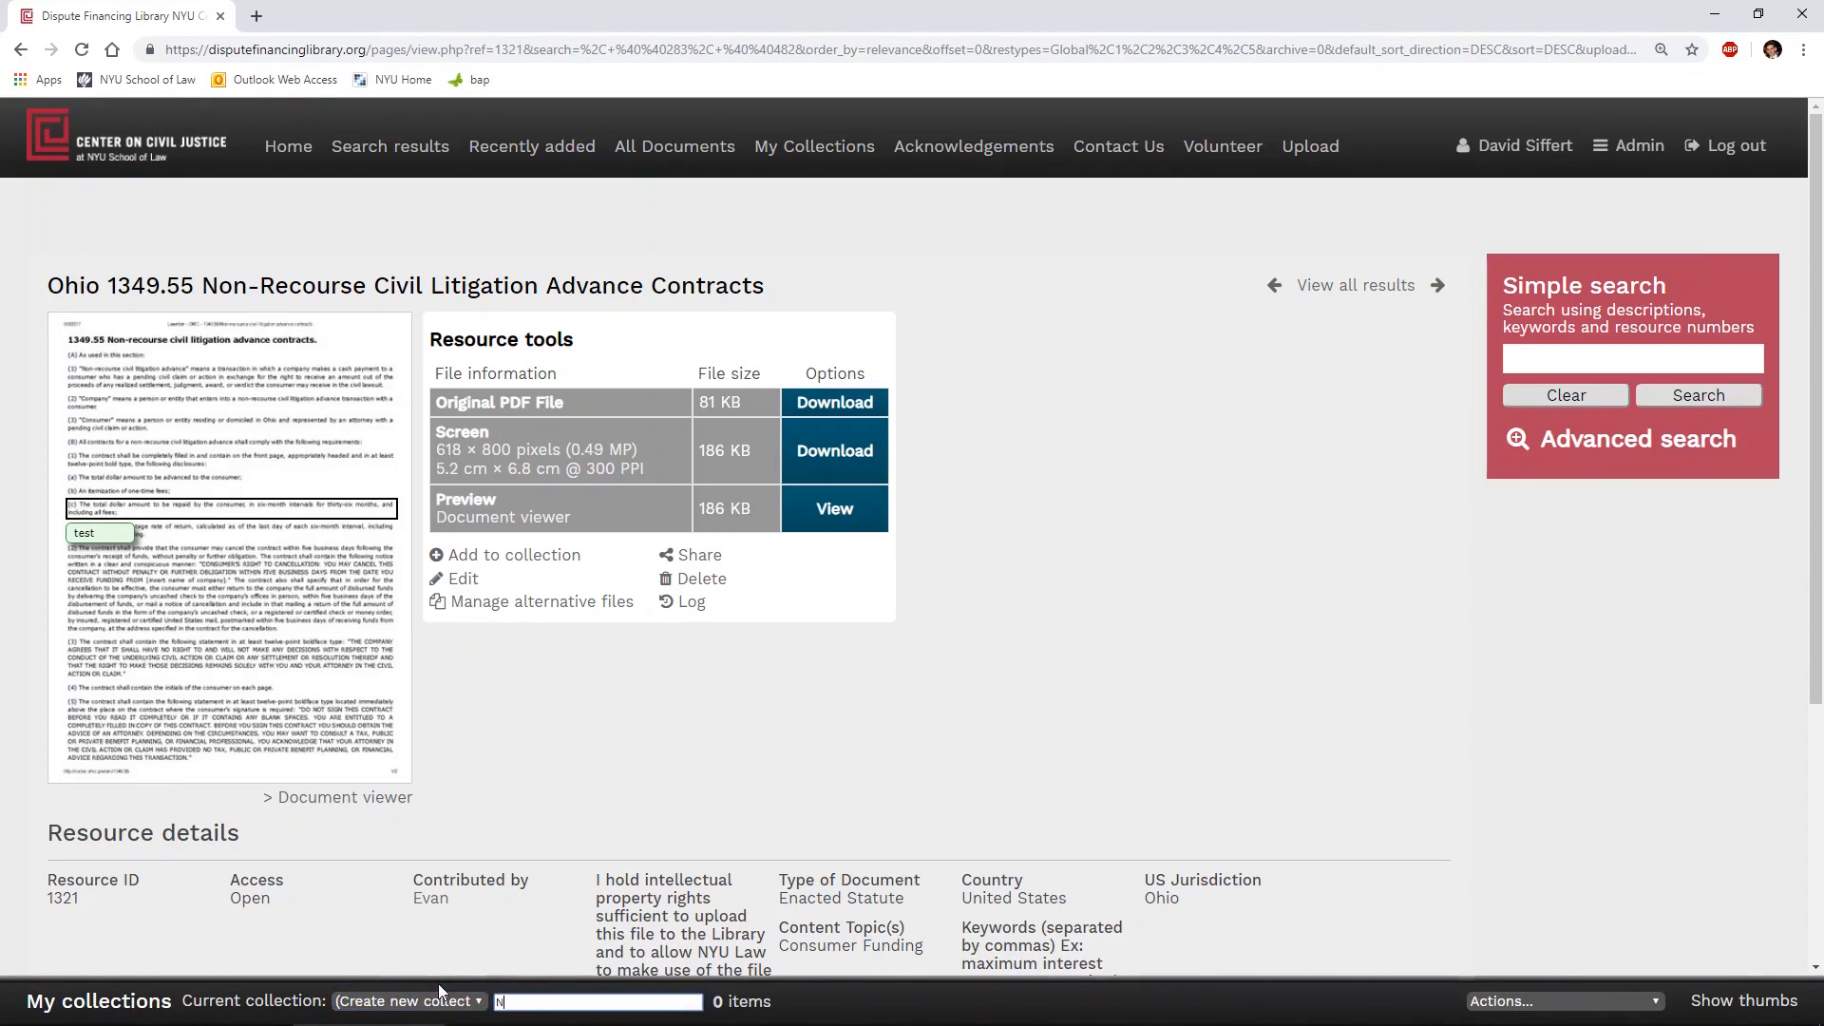
text(ew Mexico Transaction)
key(Return)
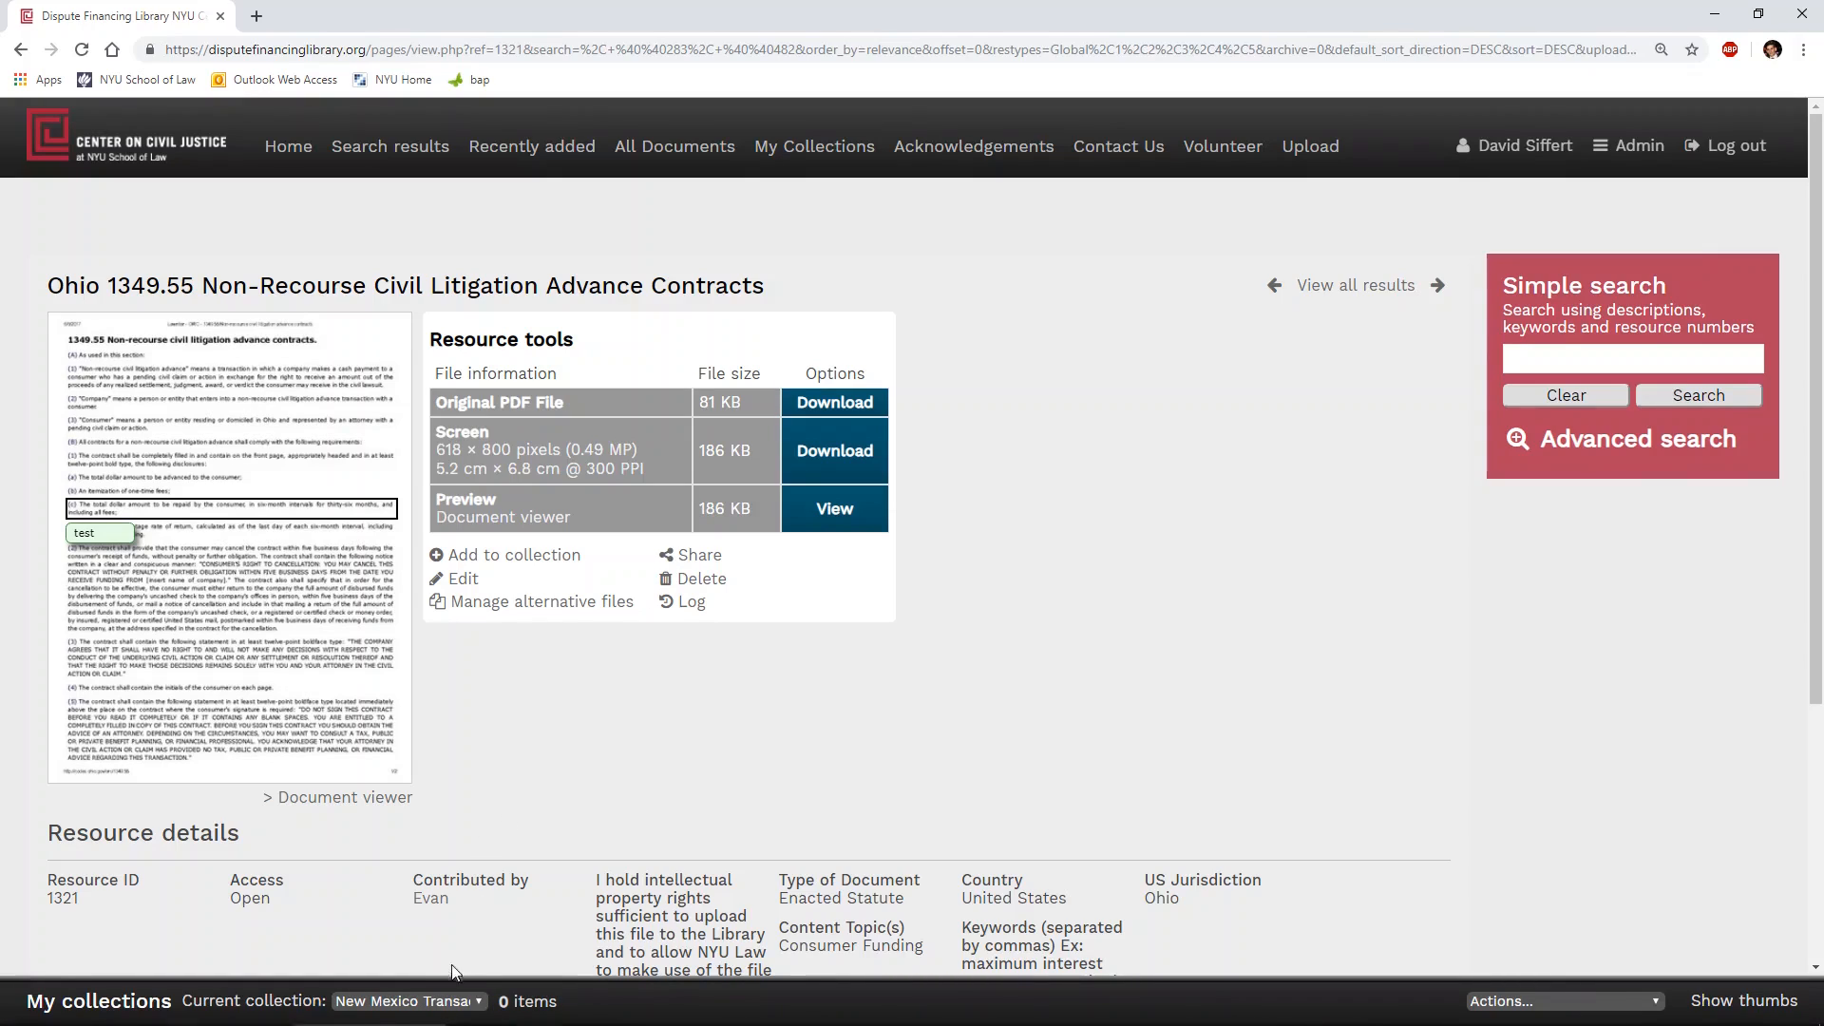
- Make Jones v Smith the current collection, add the Ohio statute to it, and open that collection's contents
click(452, 1003)
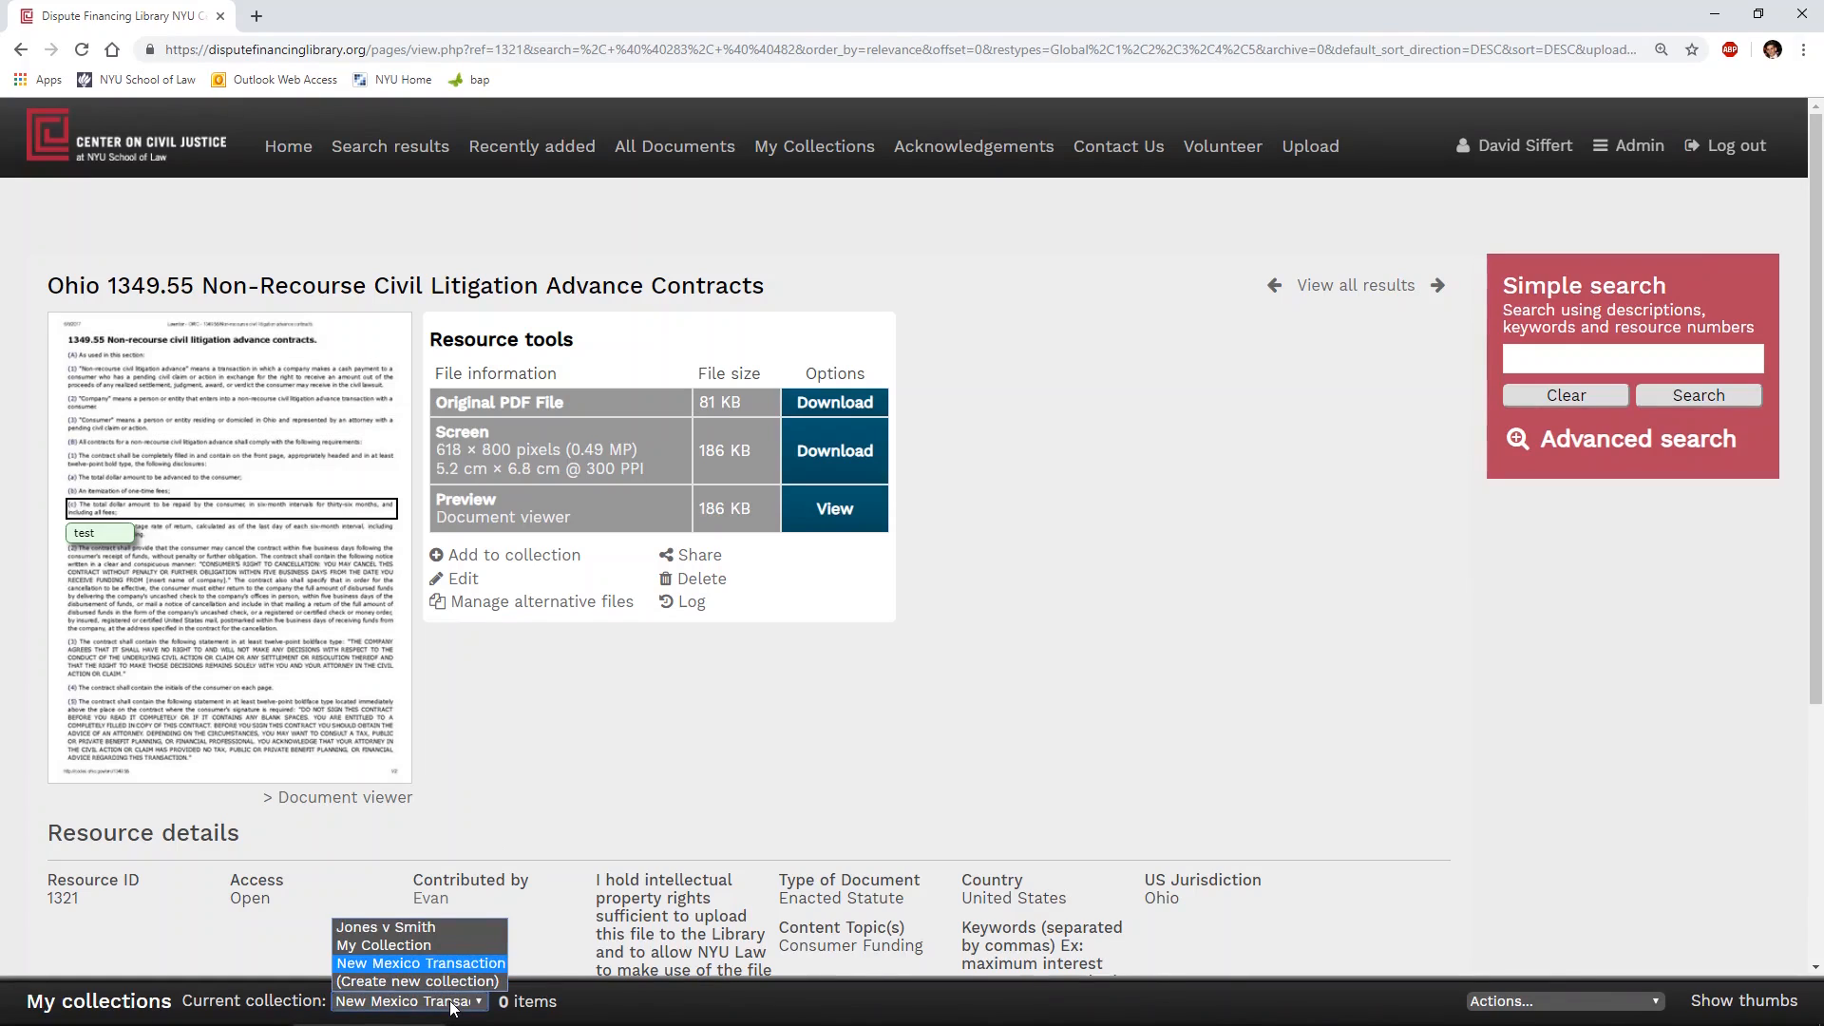
click(442, 927)
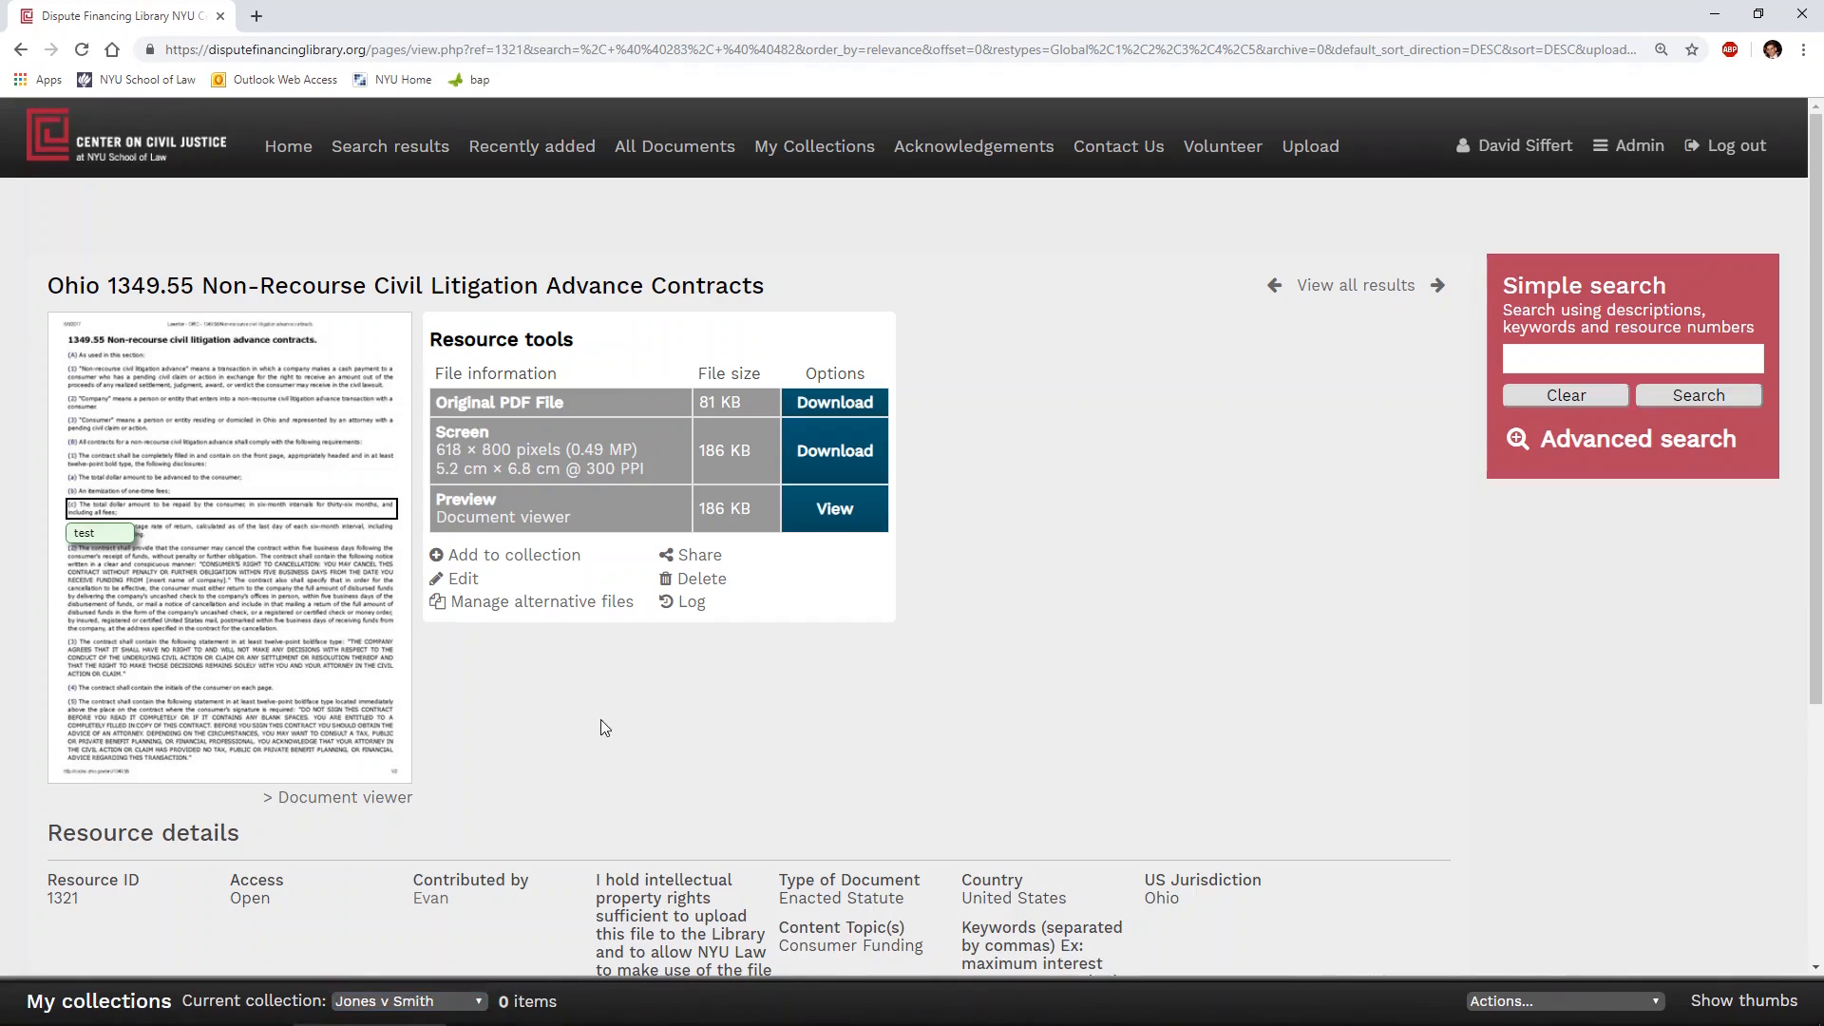
click(549, 557)
click(832, 164)
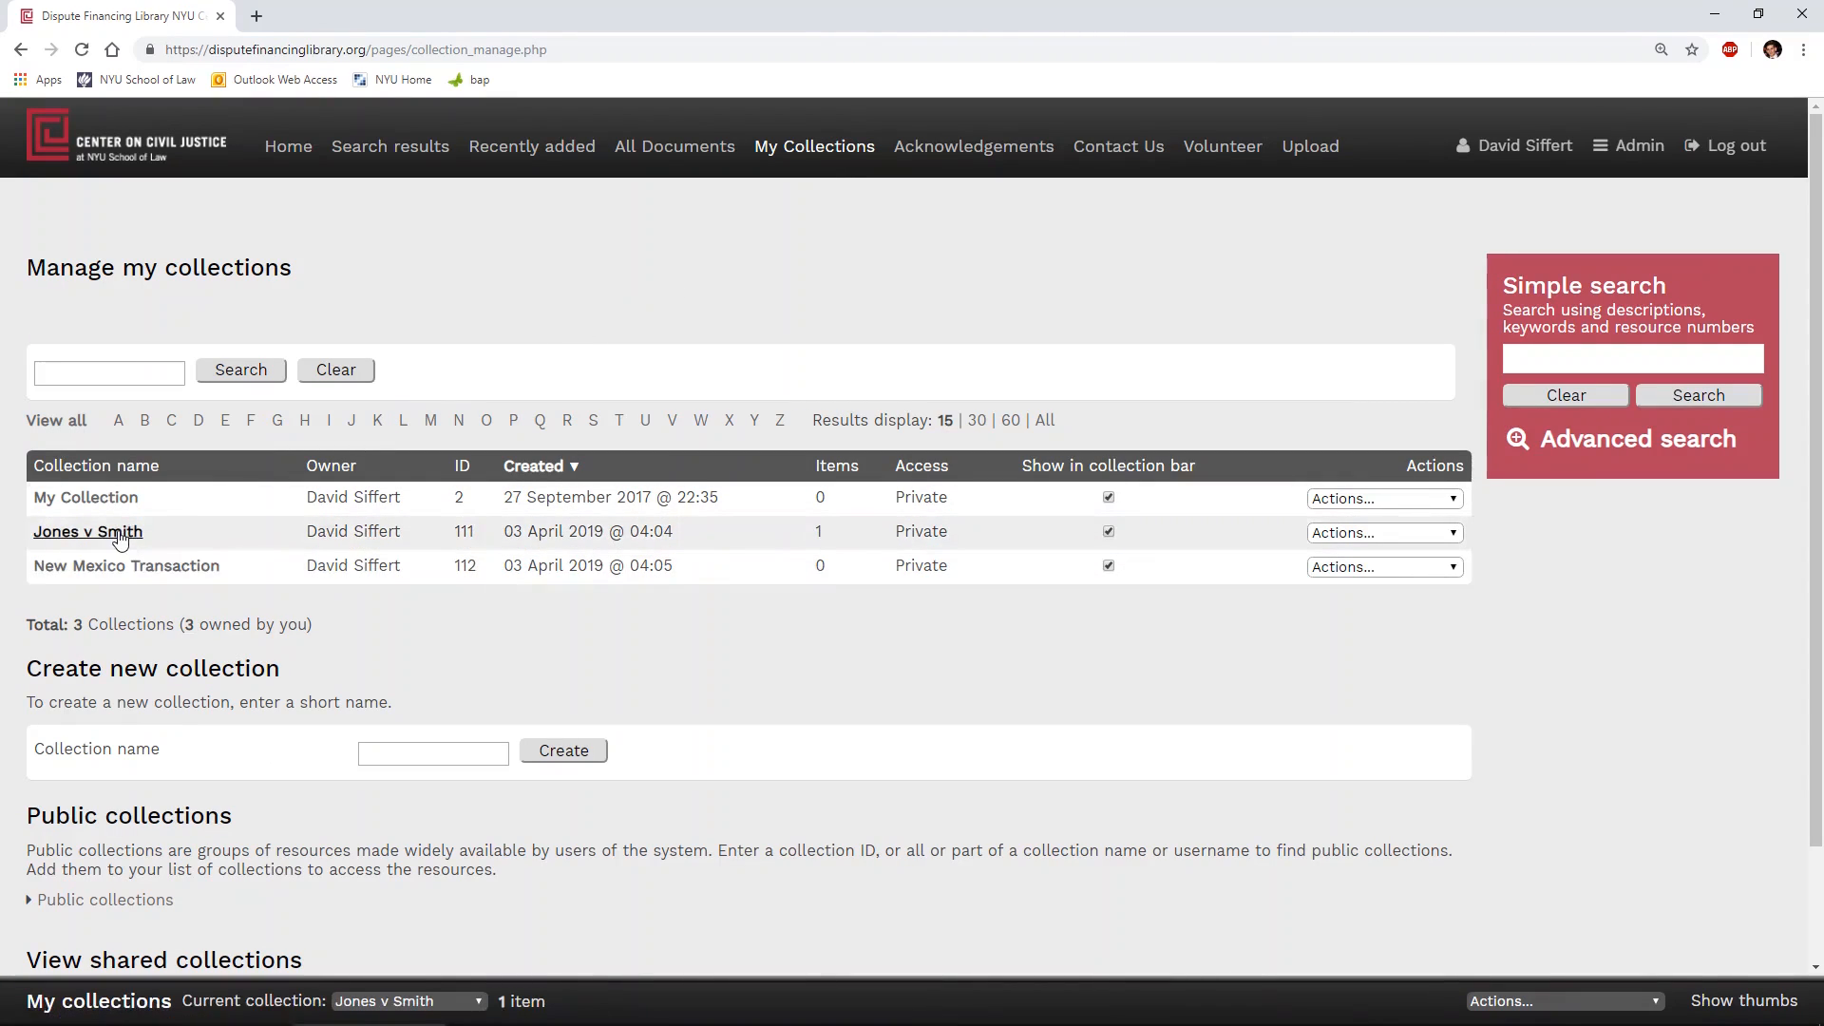
click(121, 533)
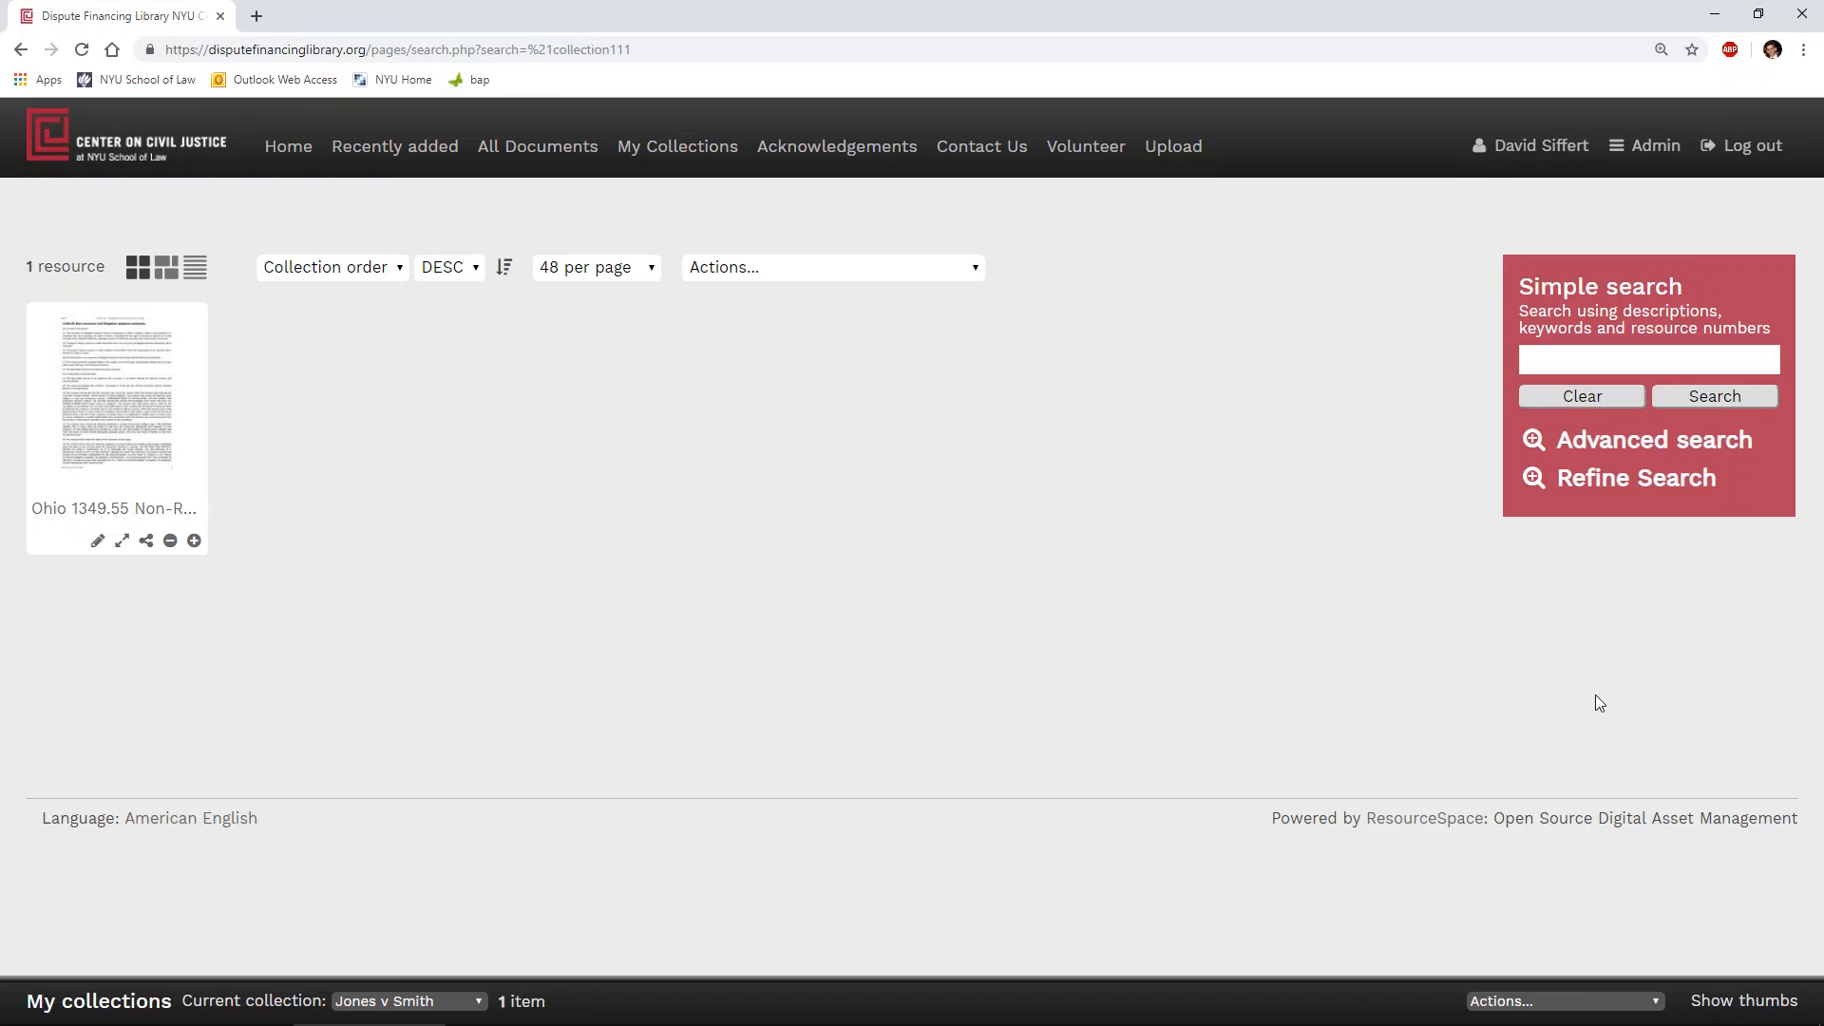
- Run an advanced search restricted to the Video resource type and view the matching results
click(1597, 447)
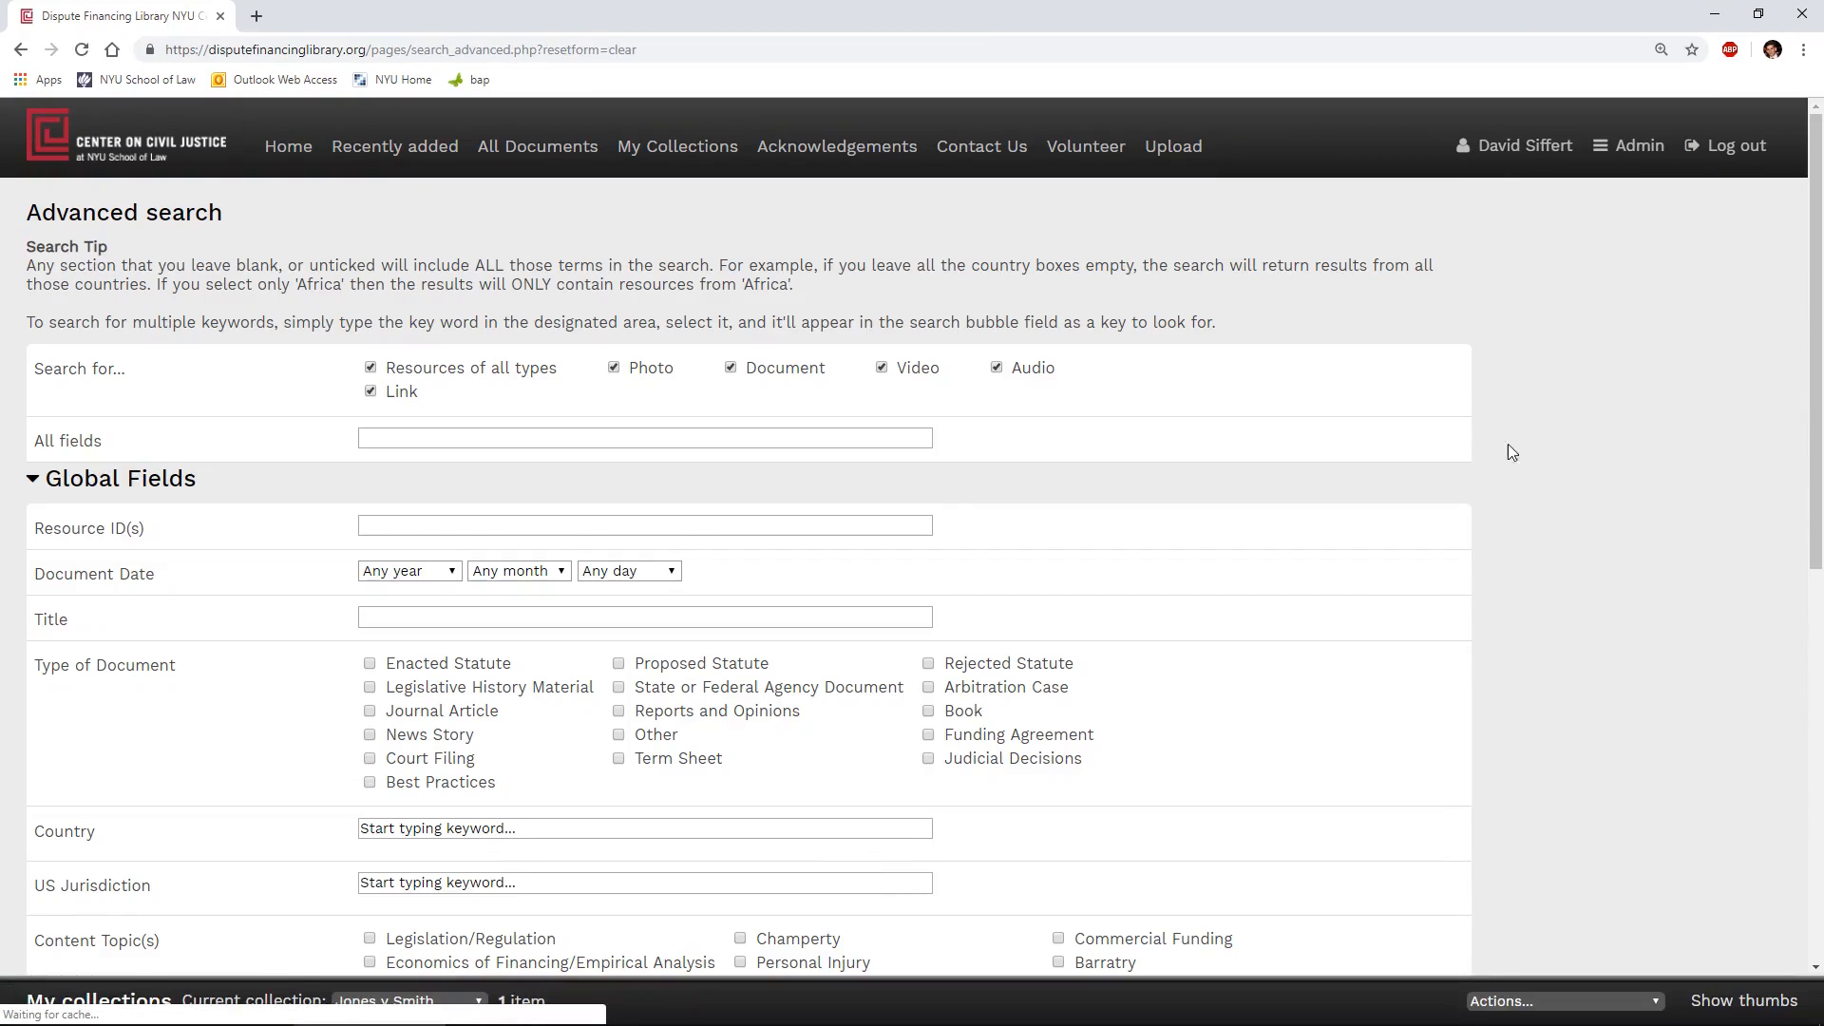
click(370, 368)
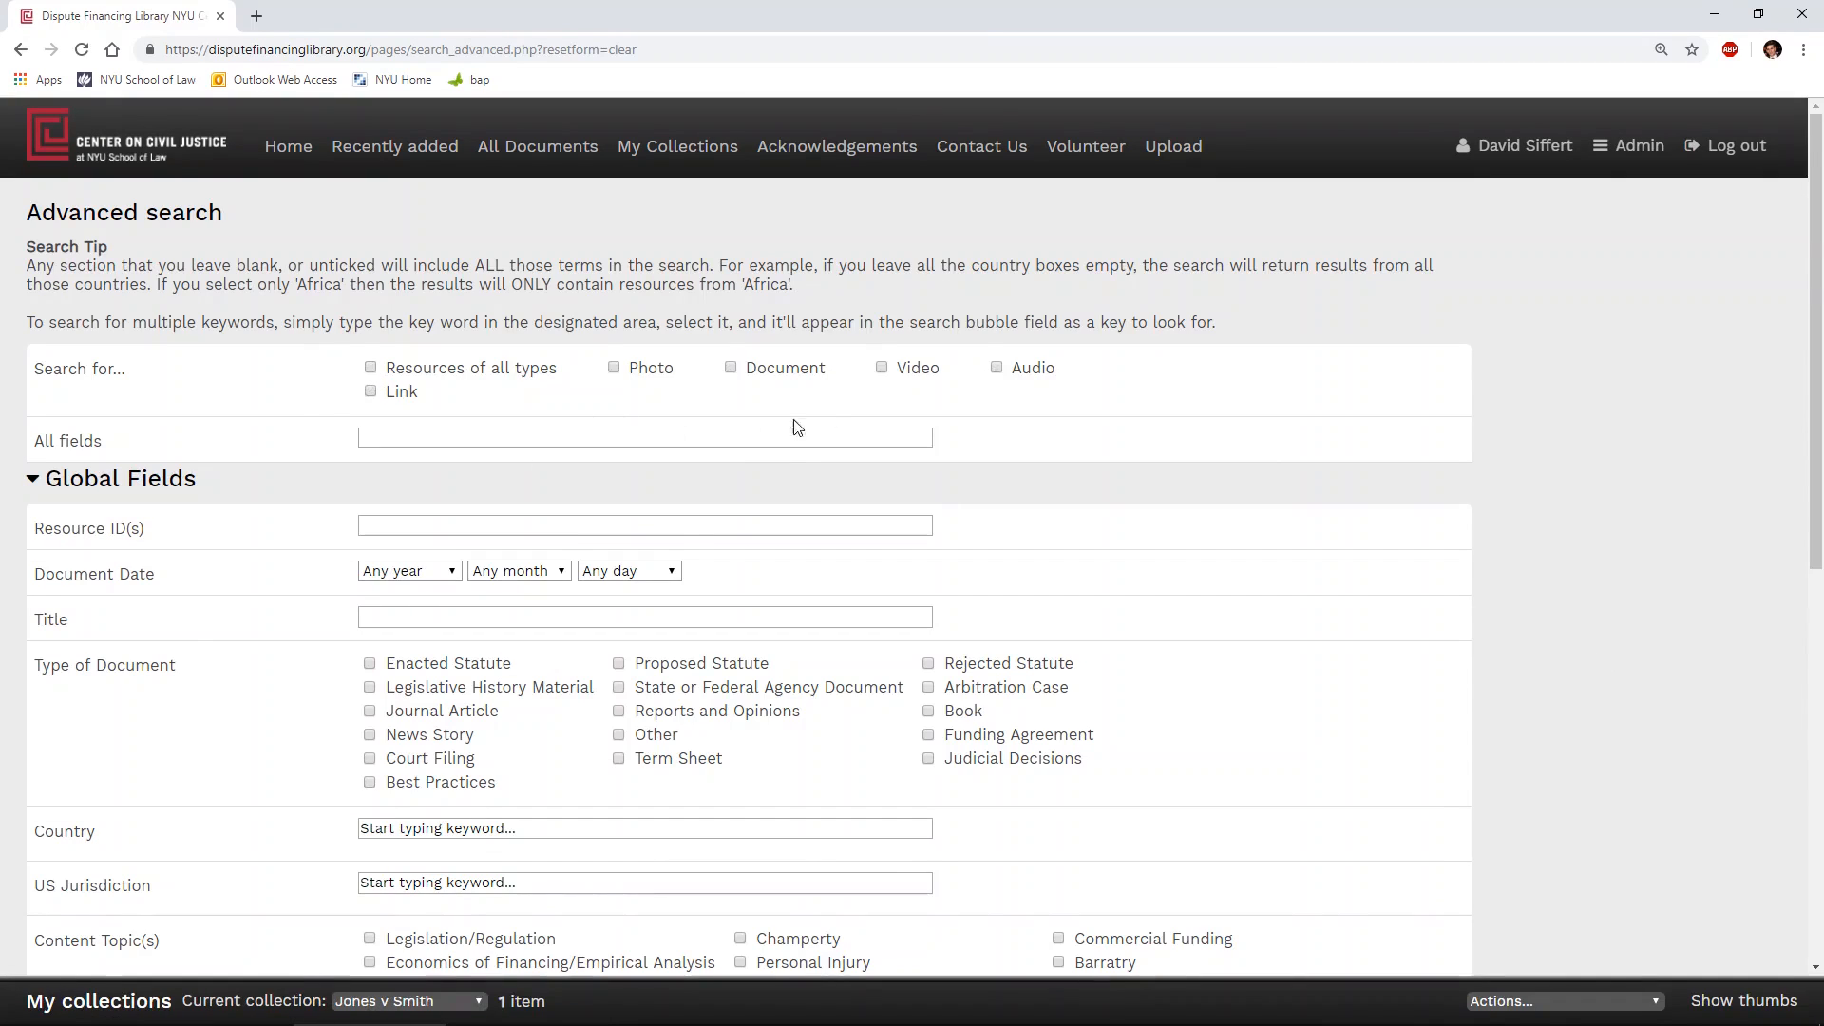
click(882, 369)
scroll(1242, 551, down, 8)
click(600, 859)
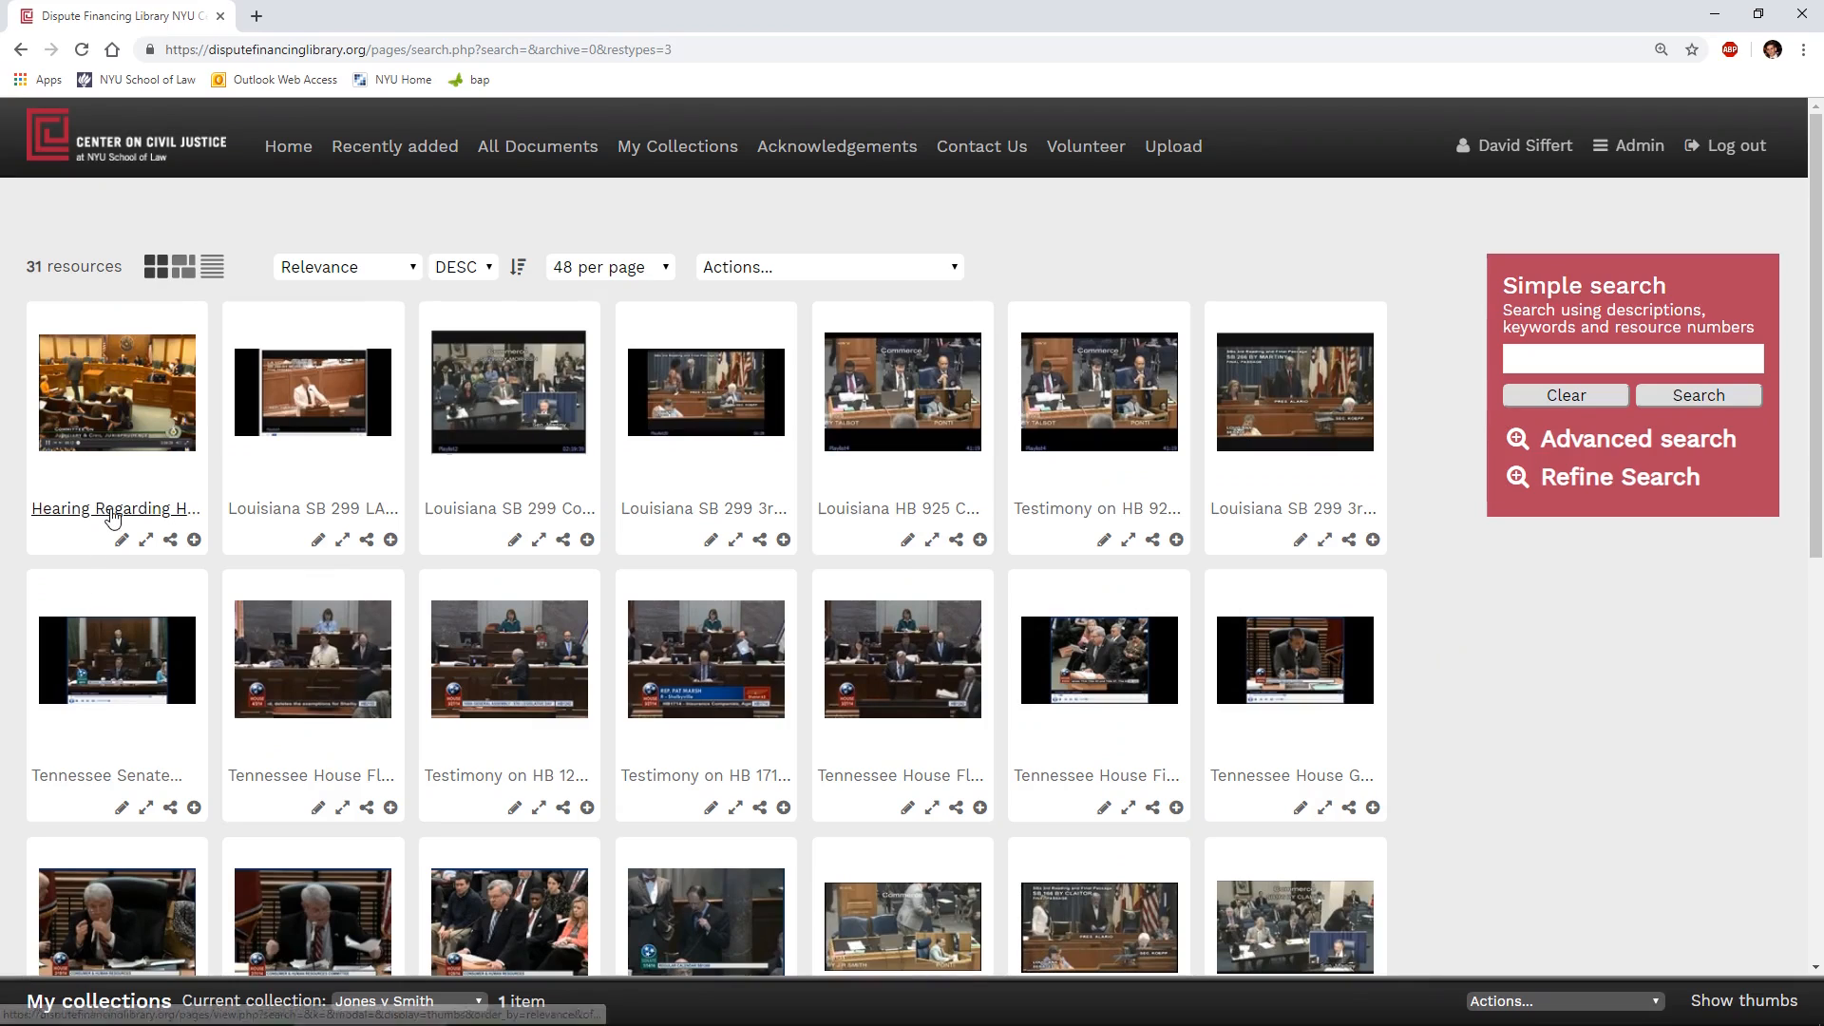
- Open the HB 3454 Texas committee hearing video, play it briefly, stop playback, and close the resource
click(112, 513)
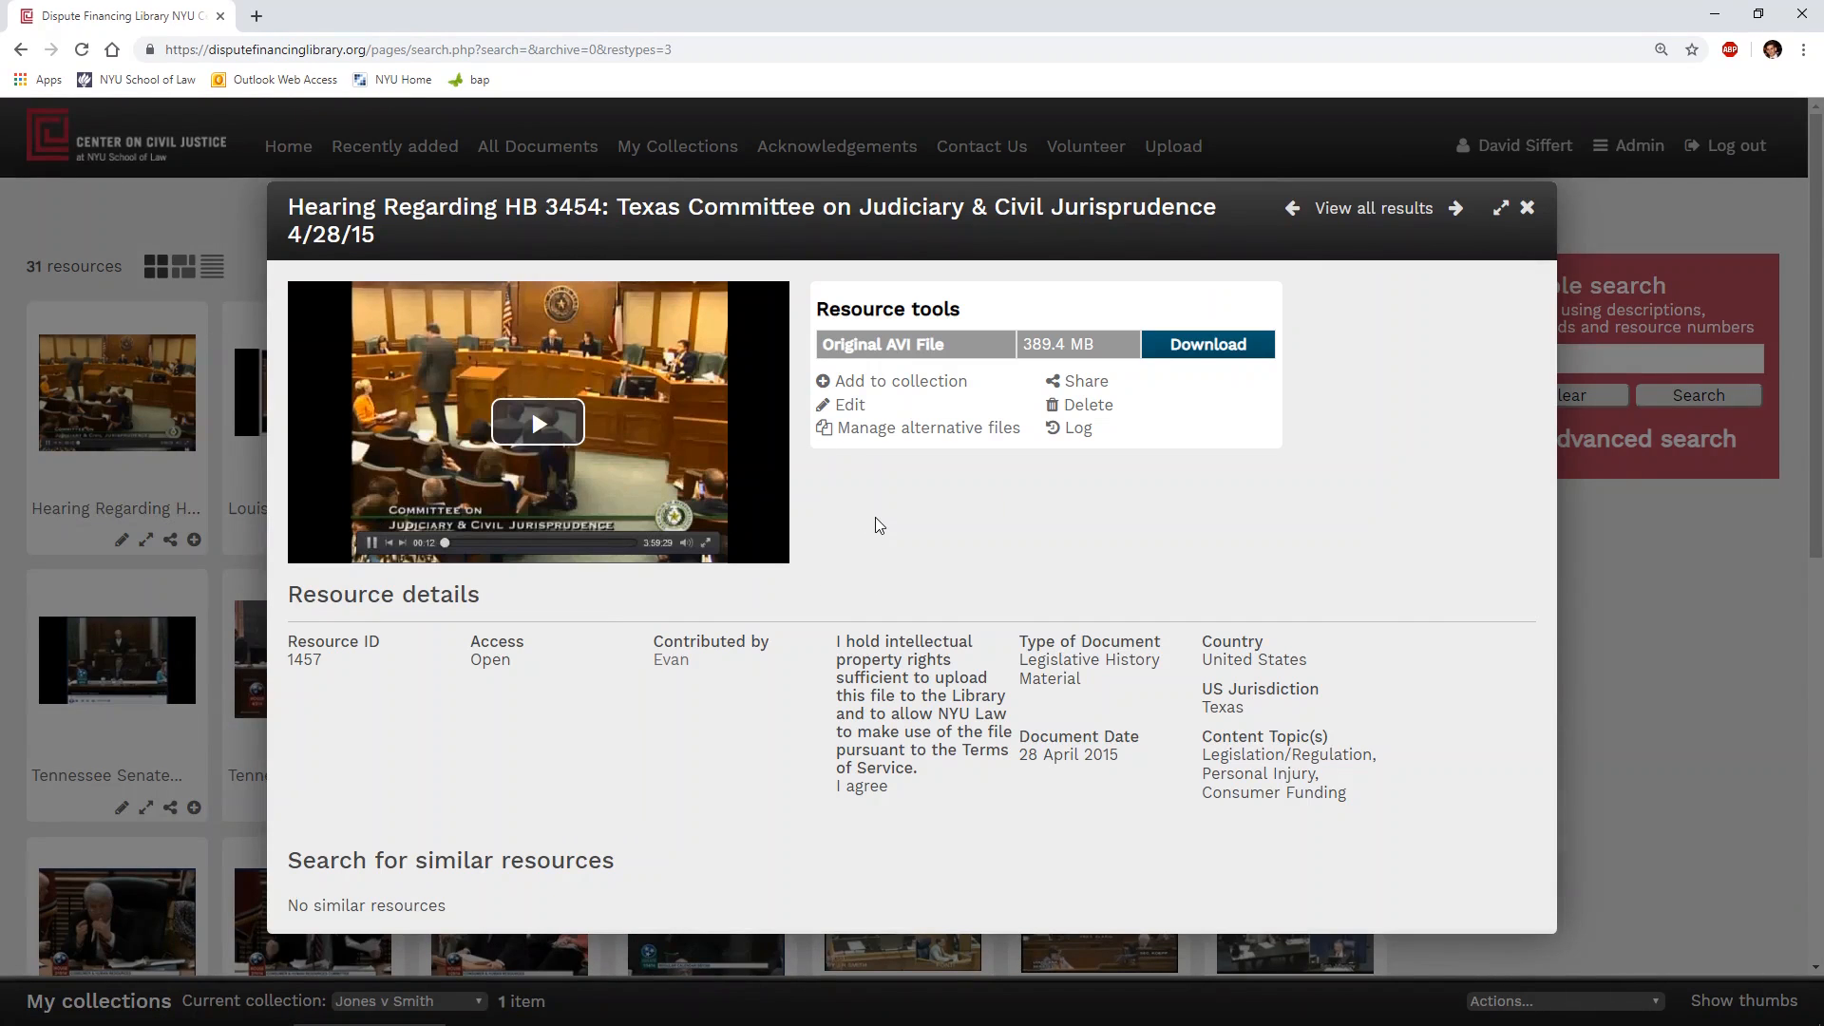
click(532, 428)
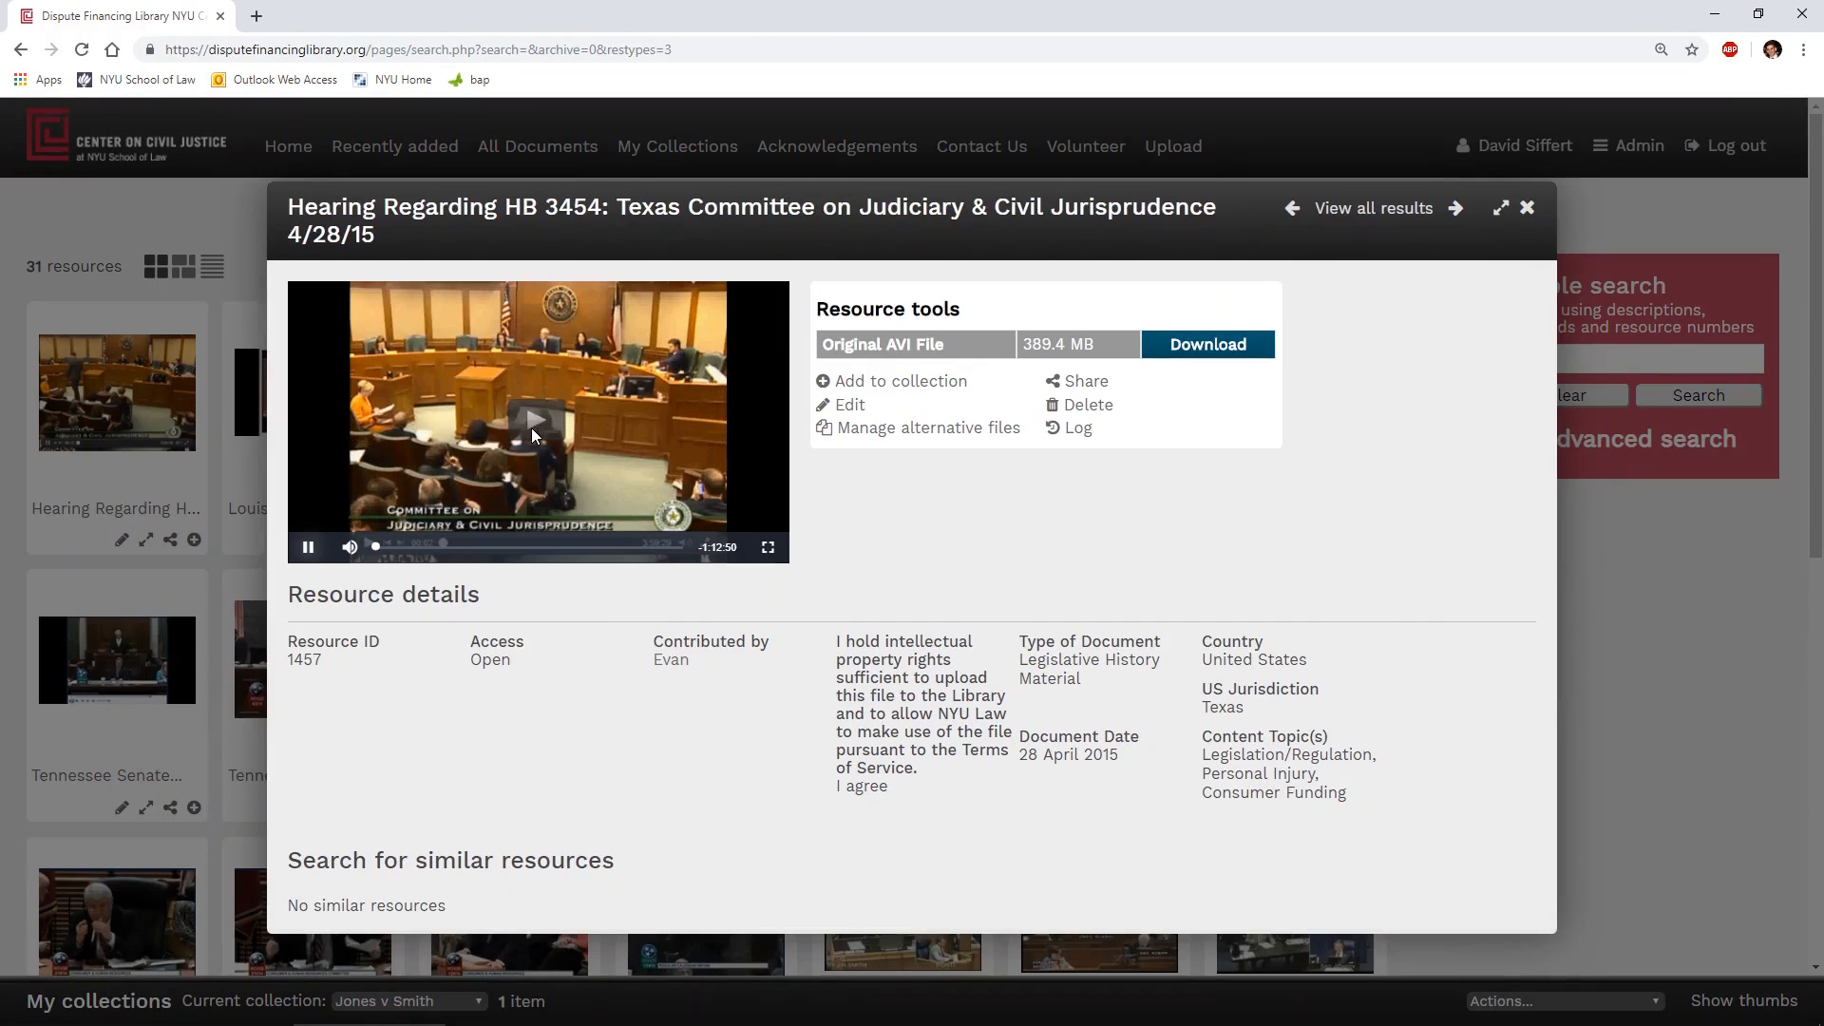
click(308, 548)
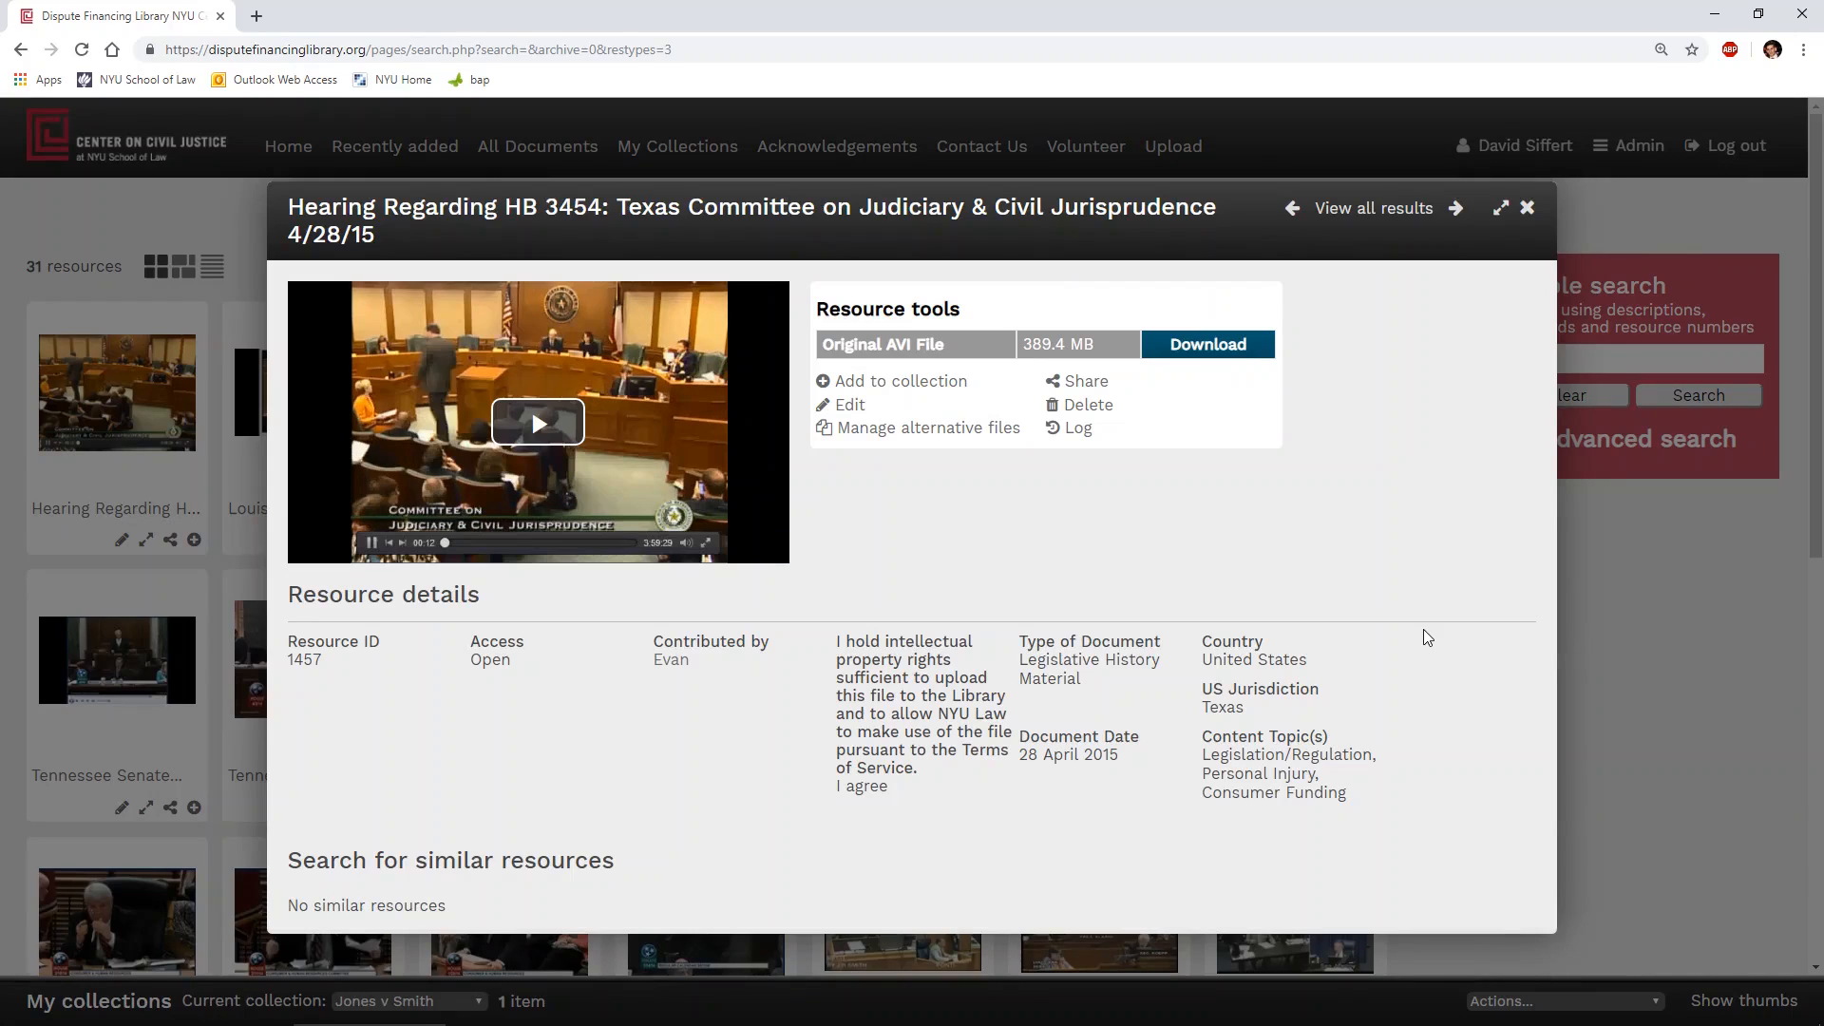
click(1626, 642)
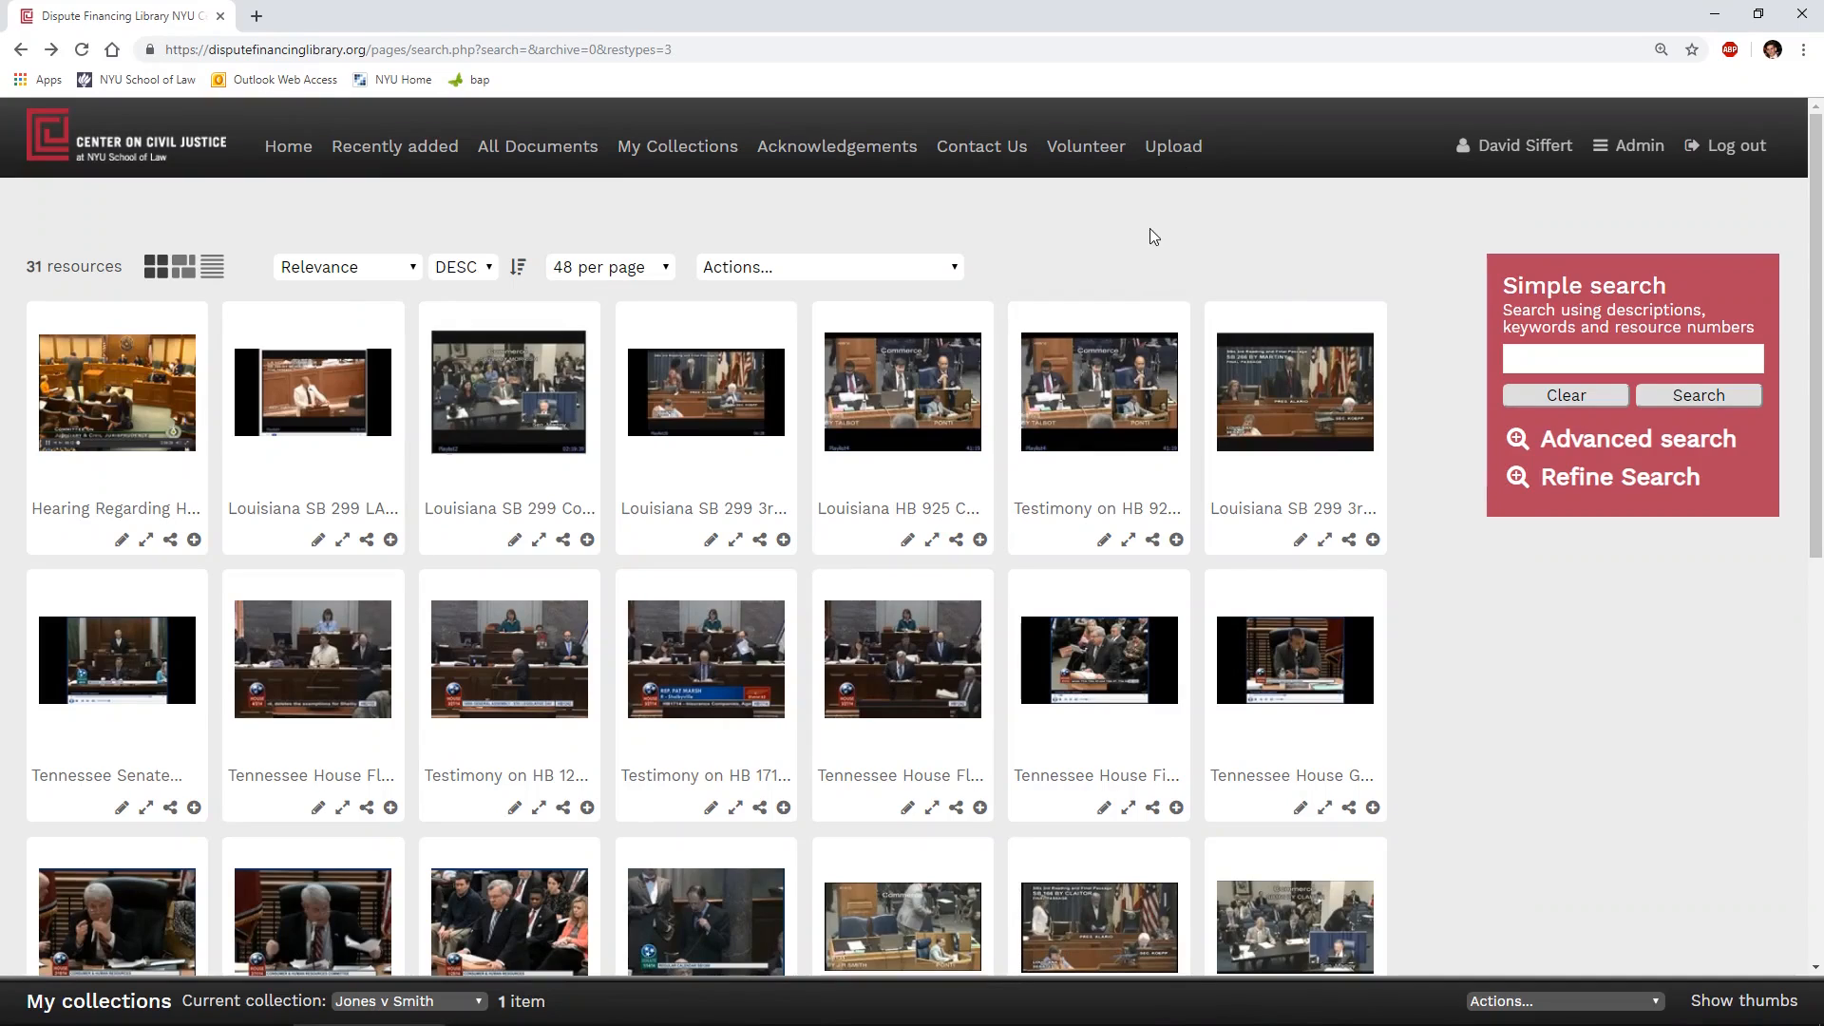
- Start a new resource upload titled "2019 WV Statute" and agree to the intellectual property rights statement
click(1183, 155)
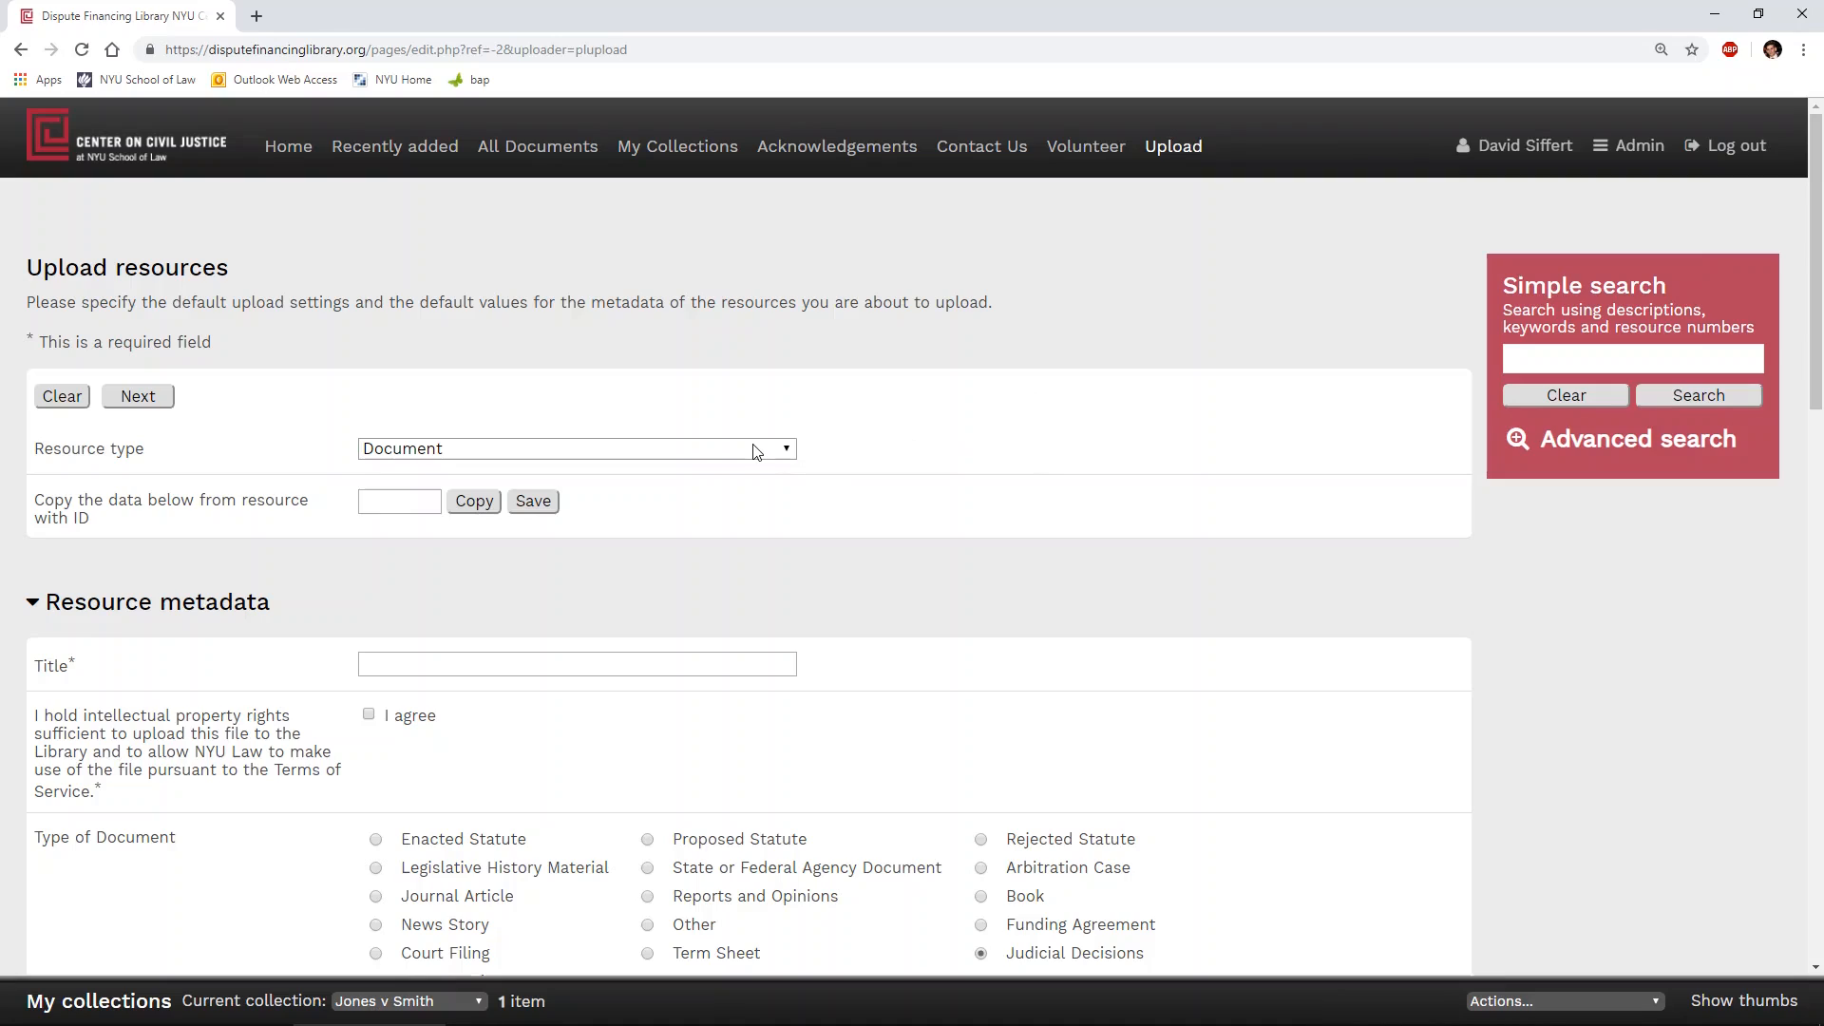
click(635, 663)
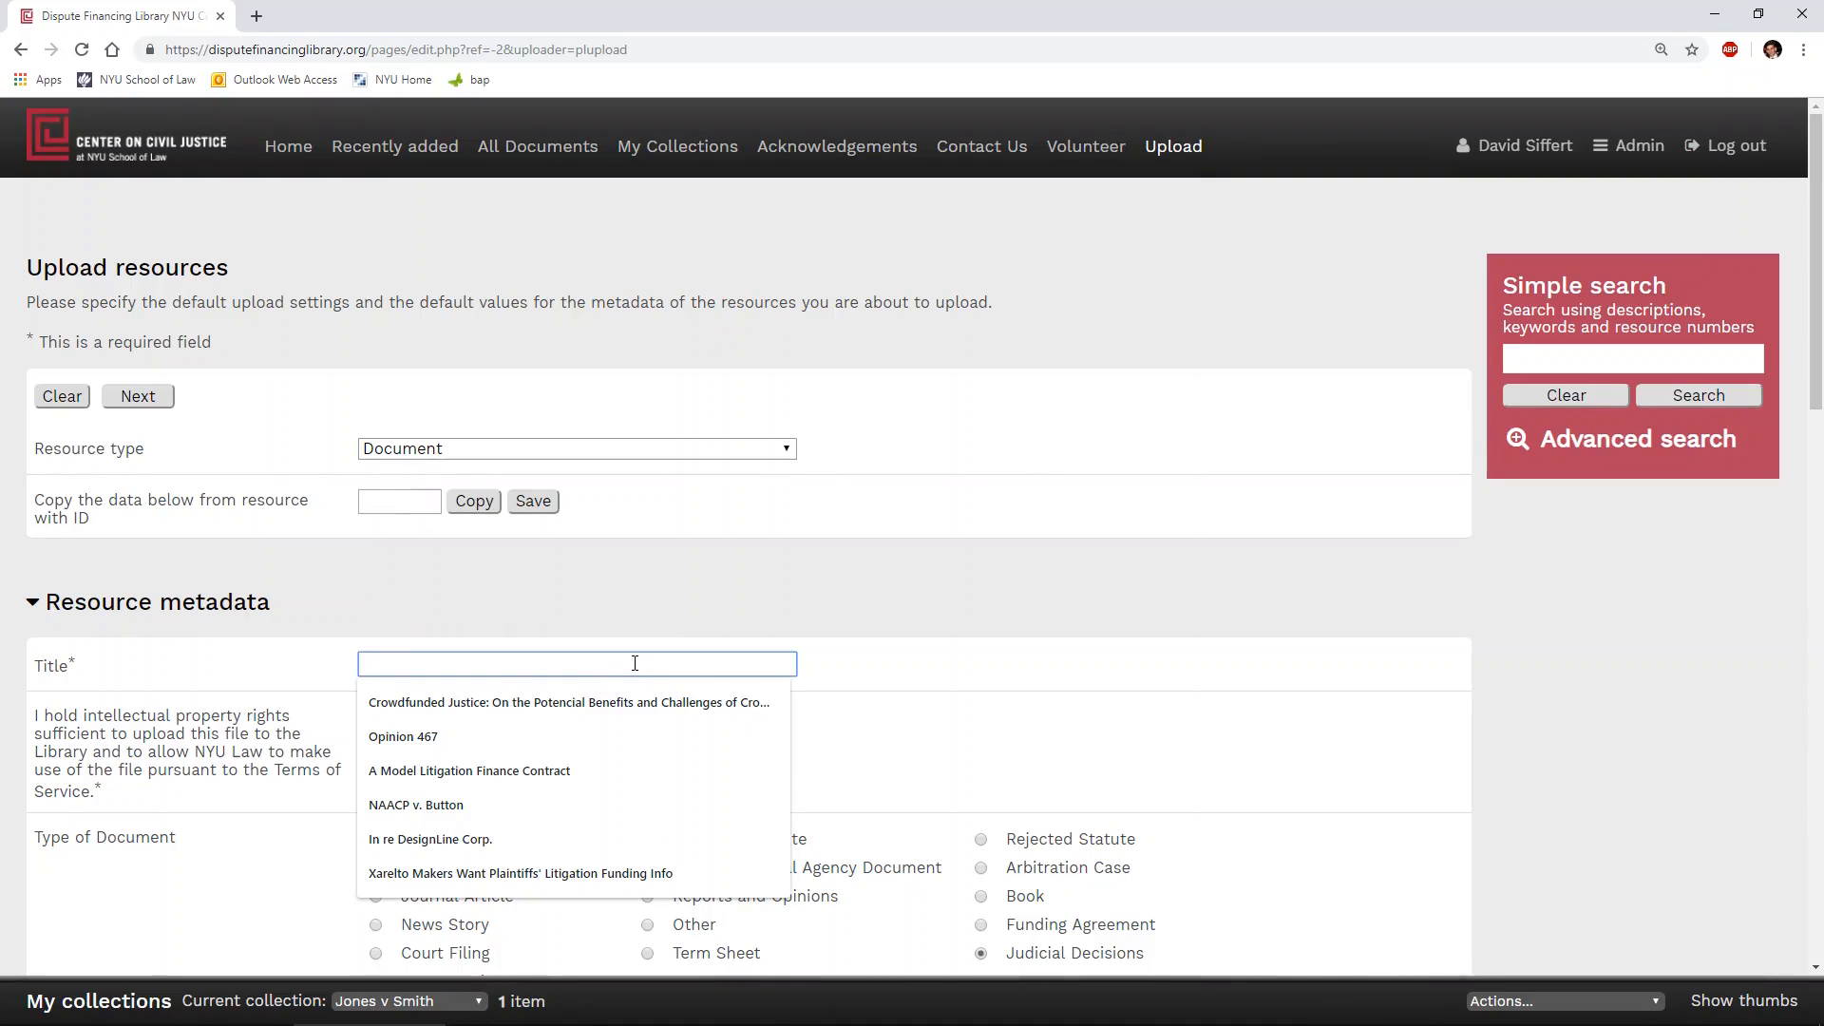
text(2)
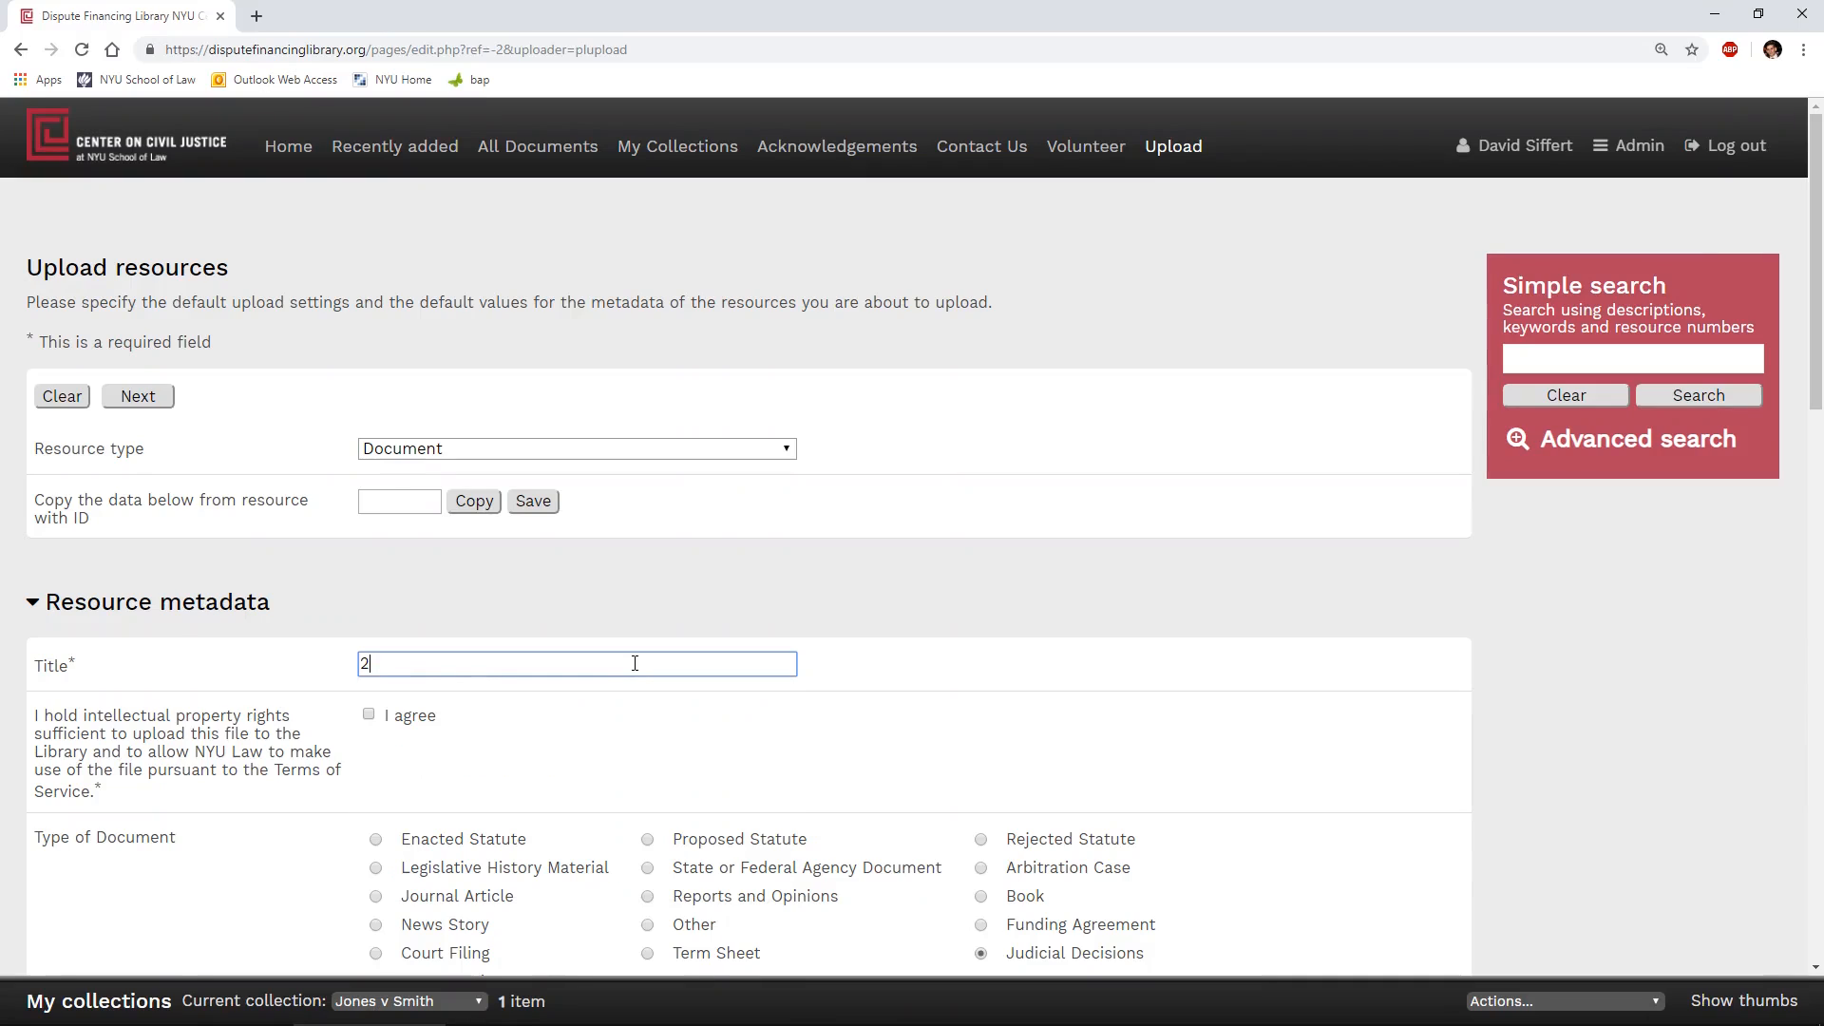
text(019 WV Statute)
click(638, 715)
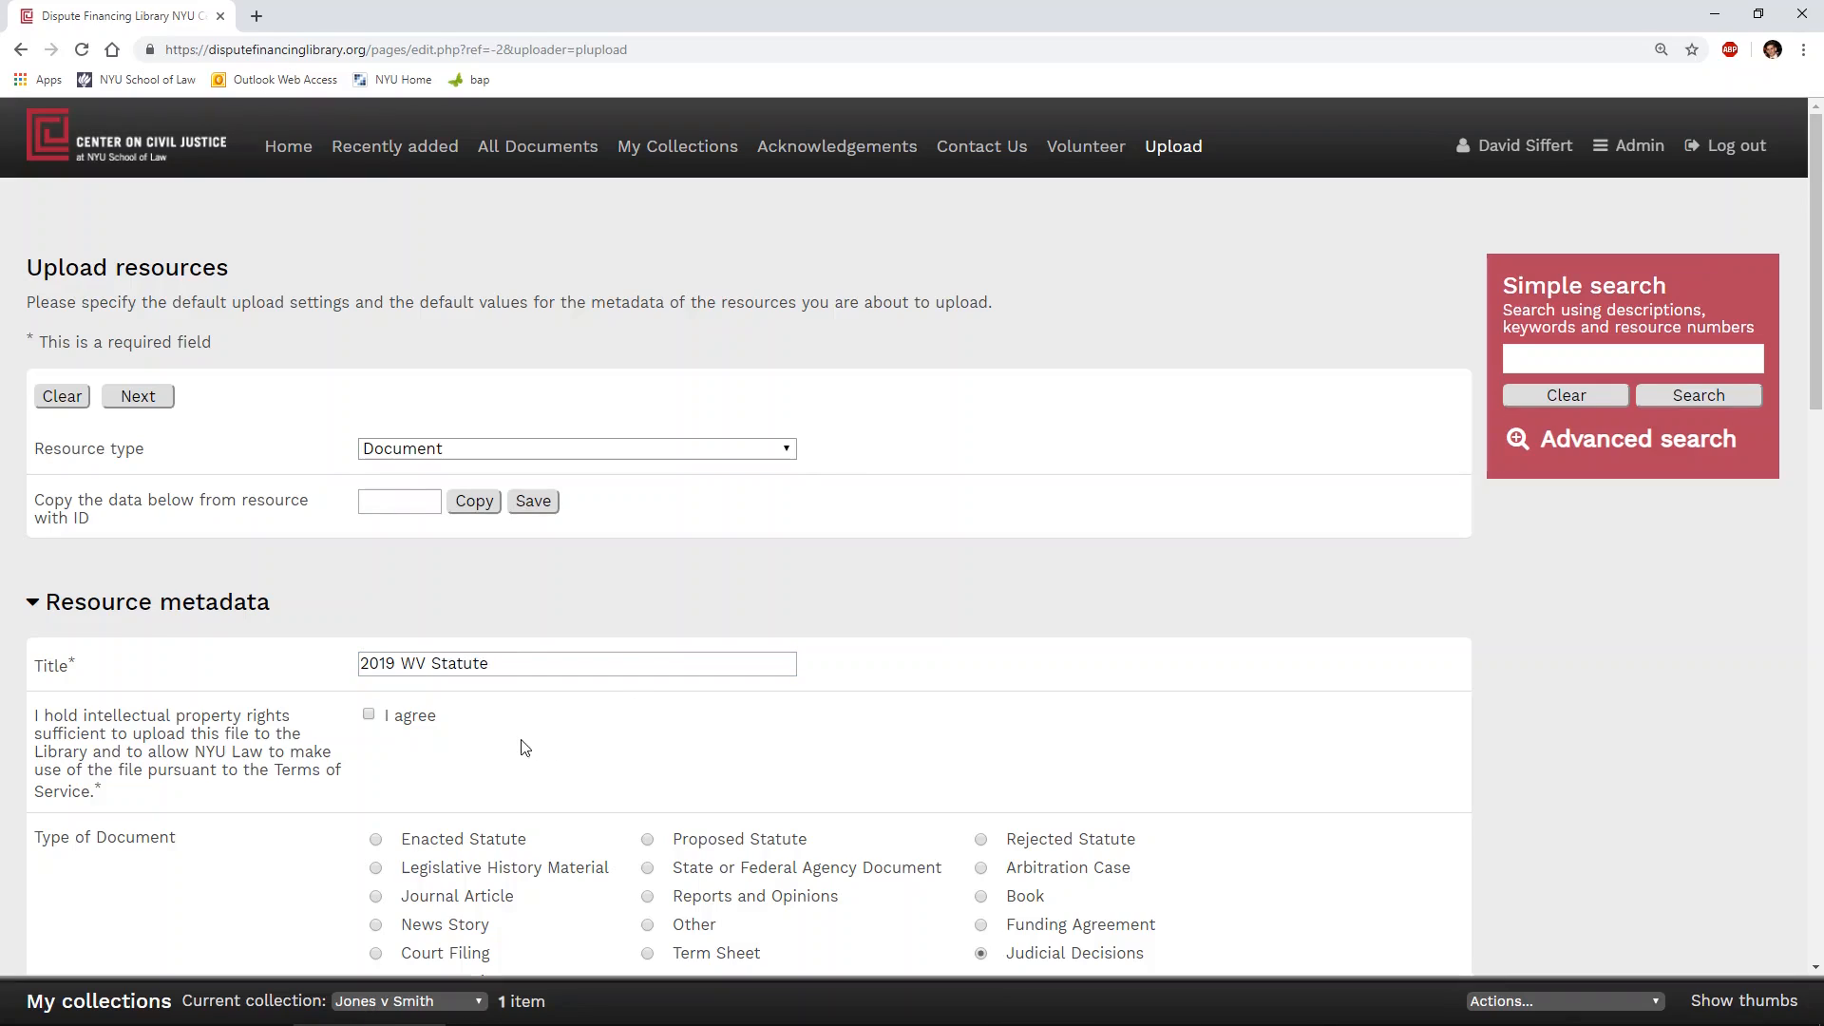
click(370, 715)
- Classify the document as a Proposed Statute and set its country to United States
scroll(636, 719, down, 1)
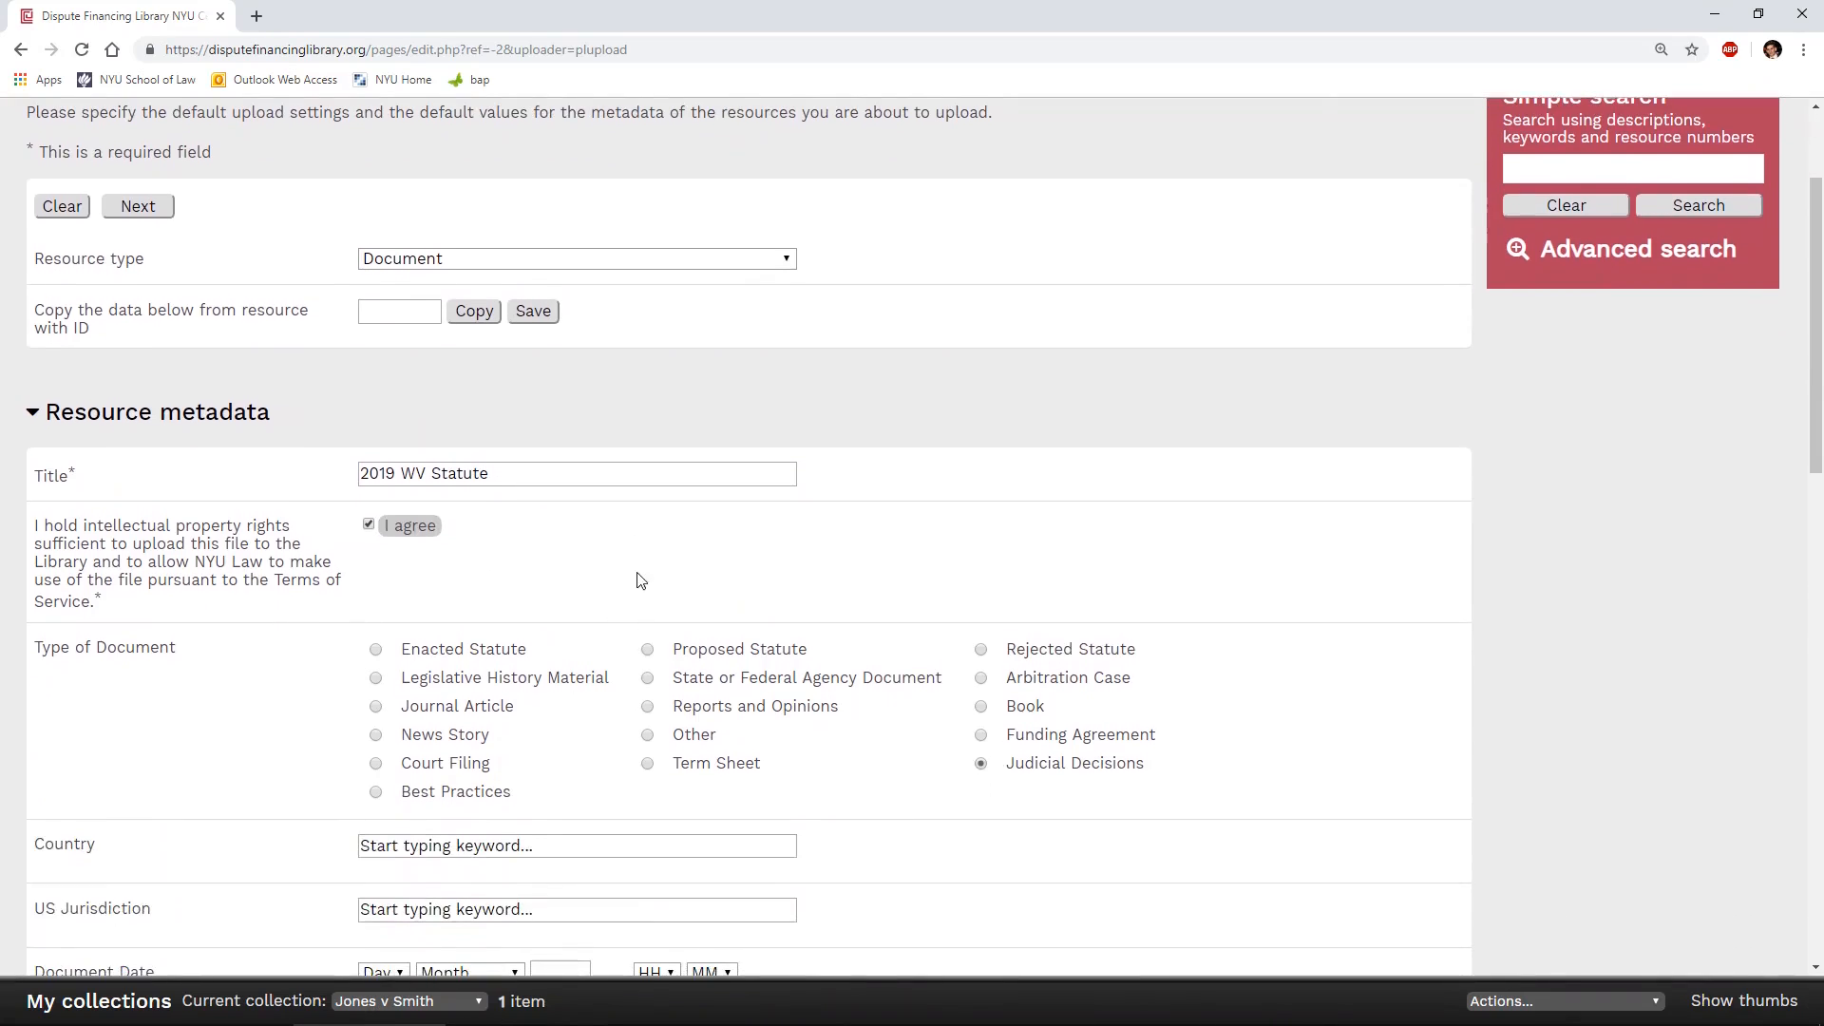
click(648, 650)
scroll(705, 542, down, 3)
click(599, 563)
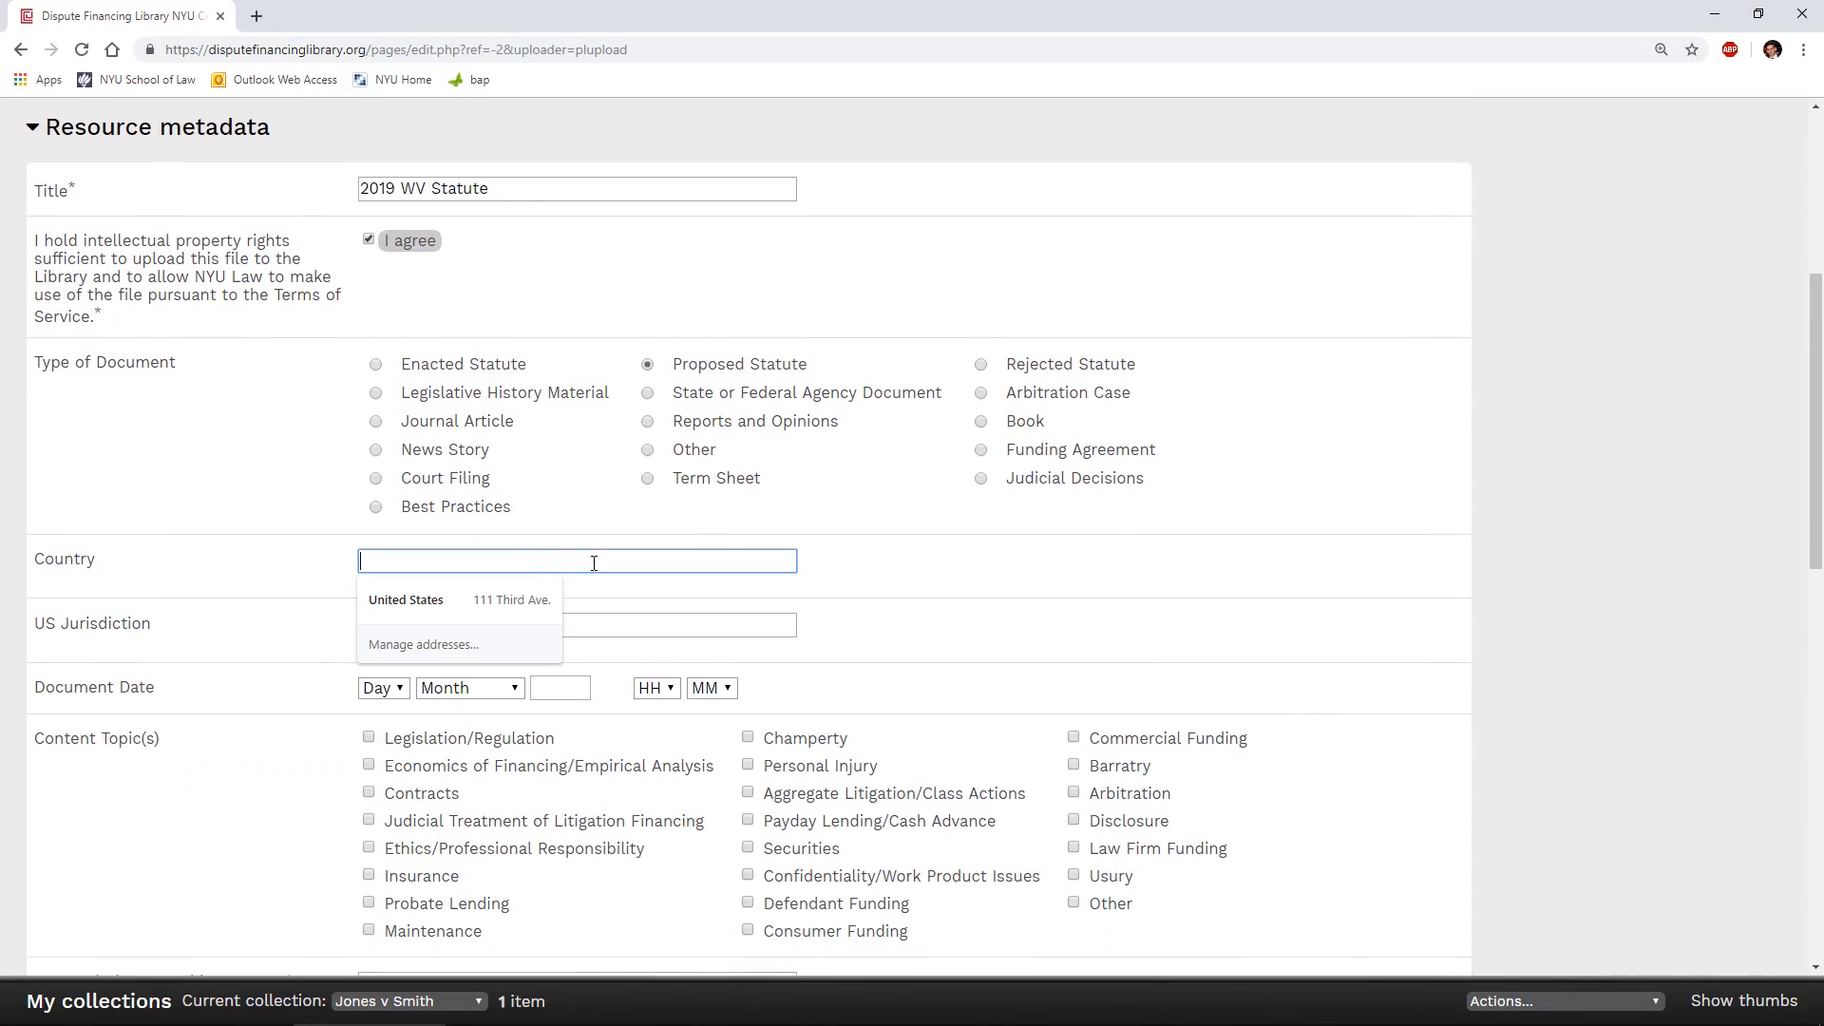
text(united)
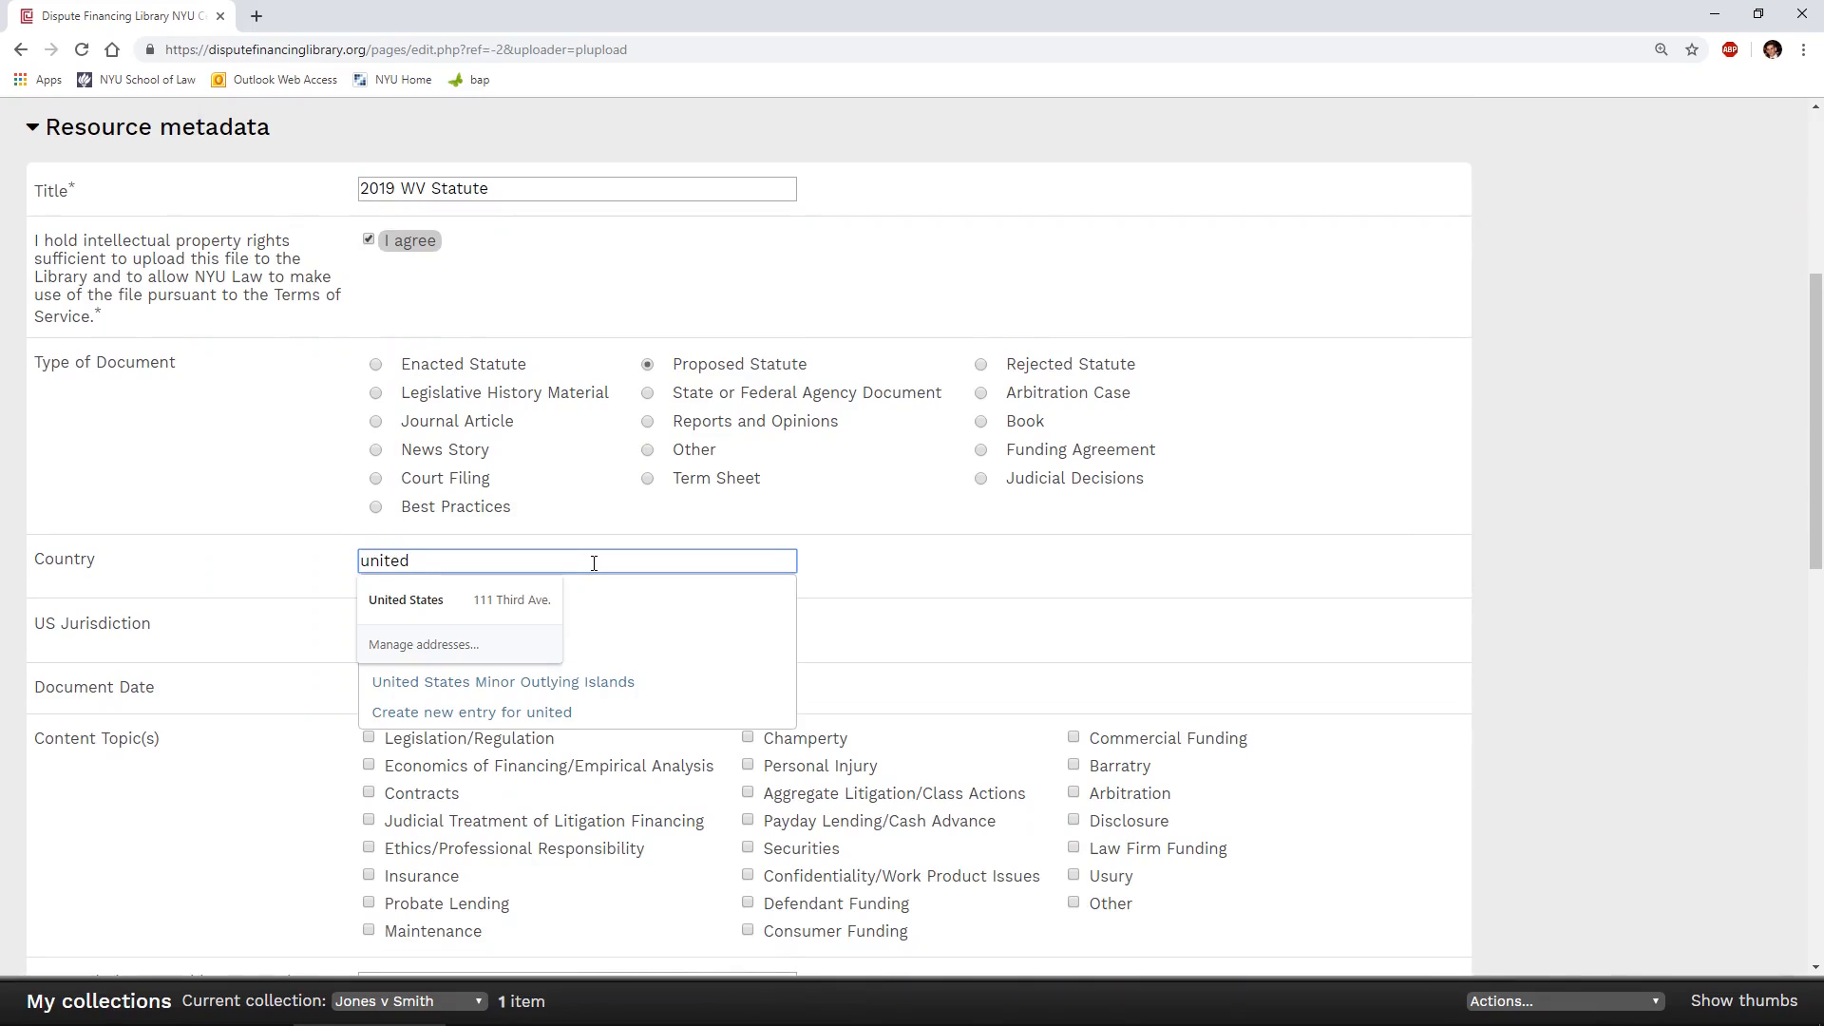
text( s)
click(616, 589)
- Set the US jurisdiction to West Virginia and the document date's year to 2019
click(710, 641)
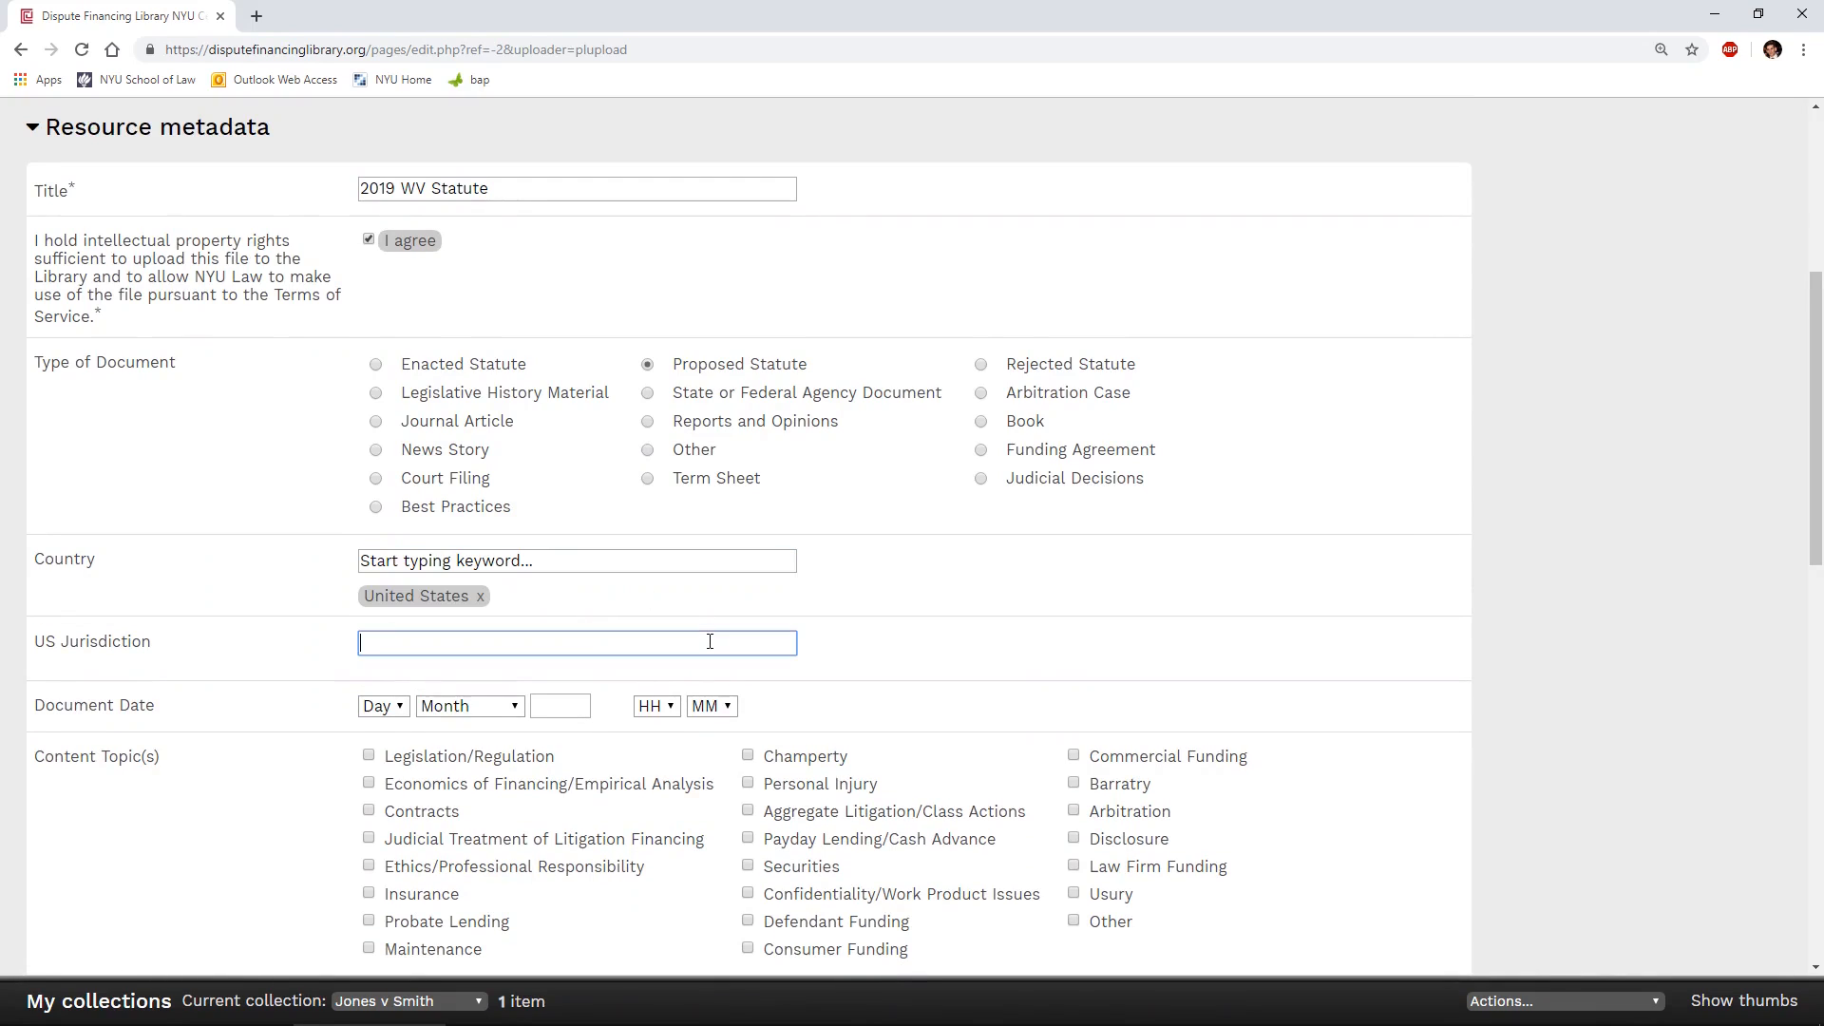
text(west vir)
click(701, 674)
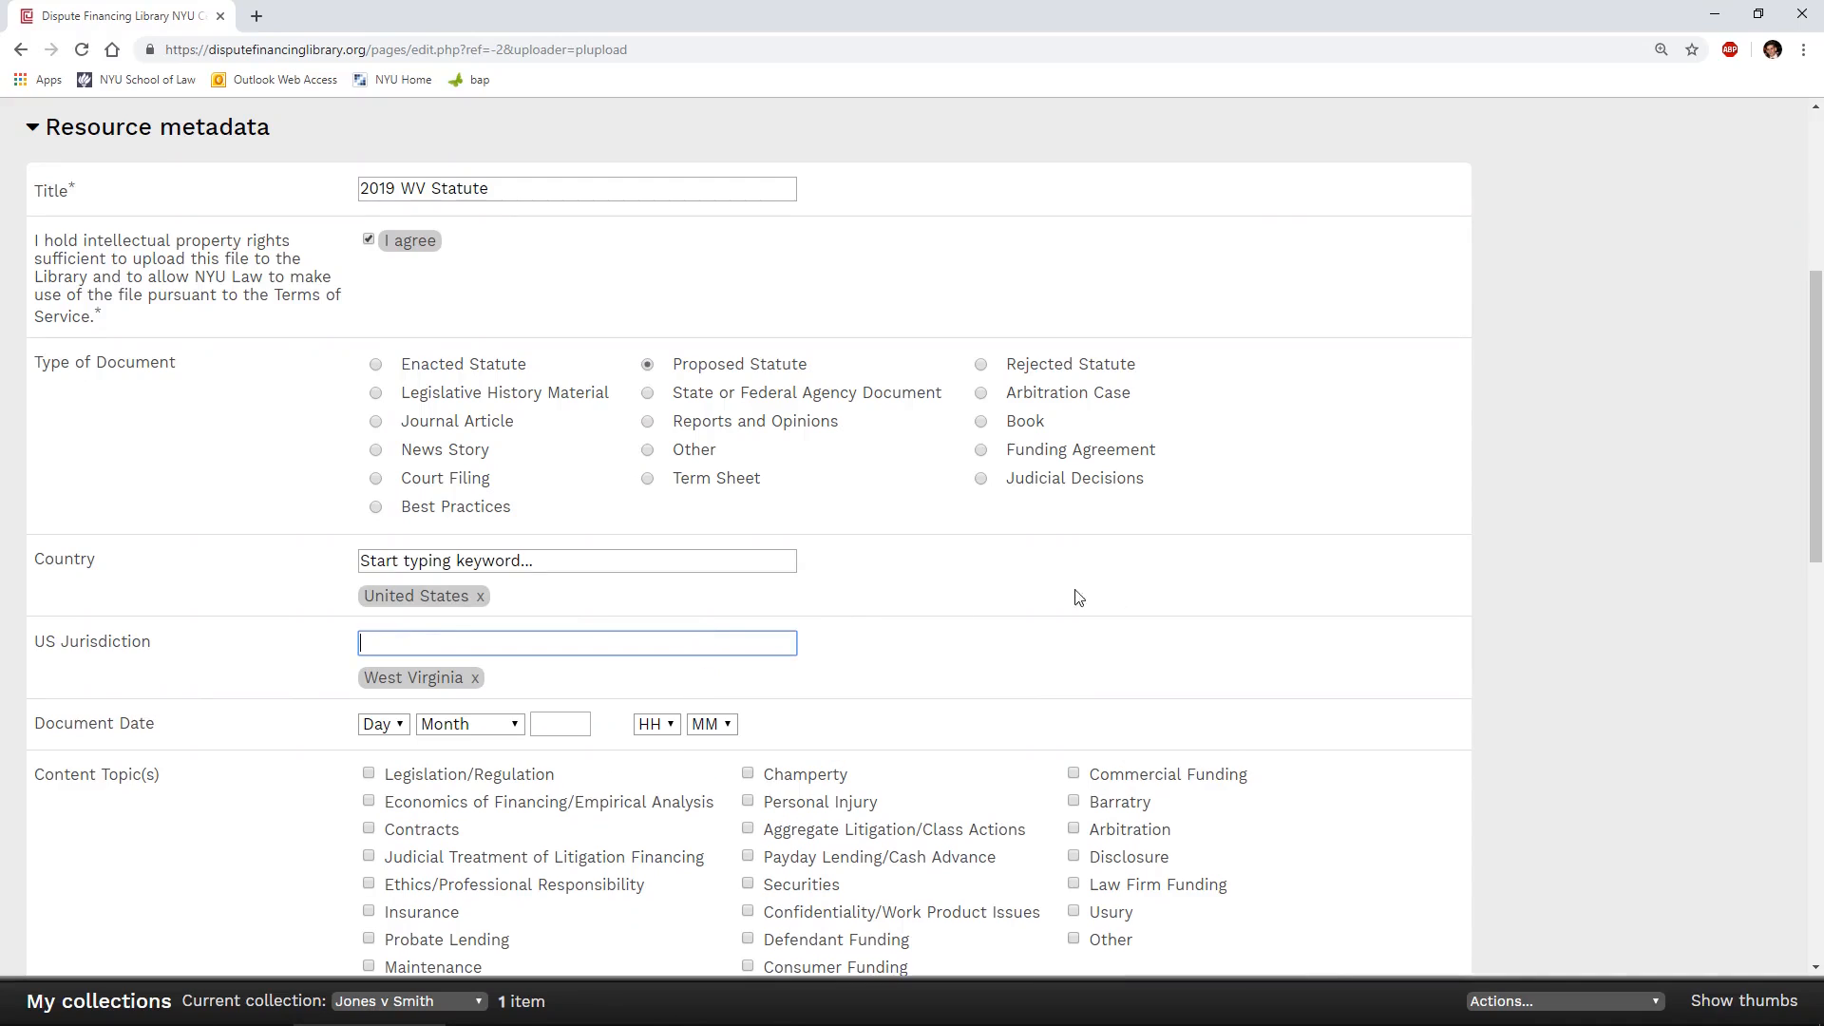
click(537, 726)
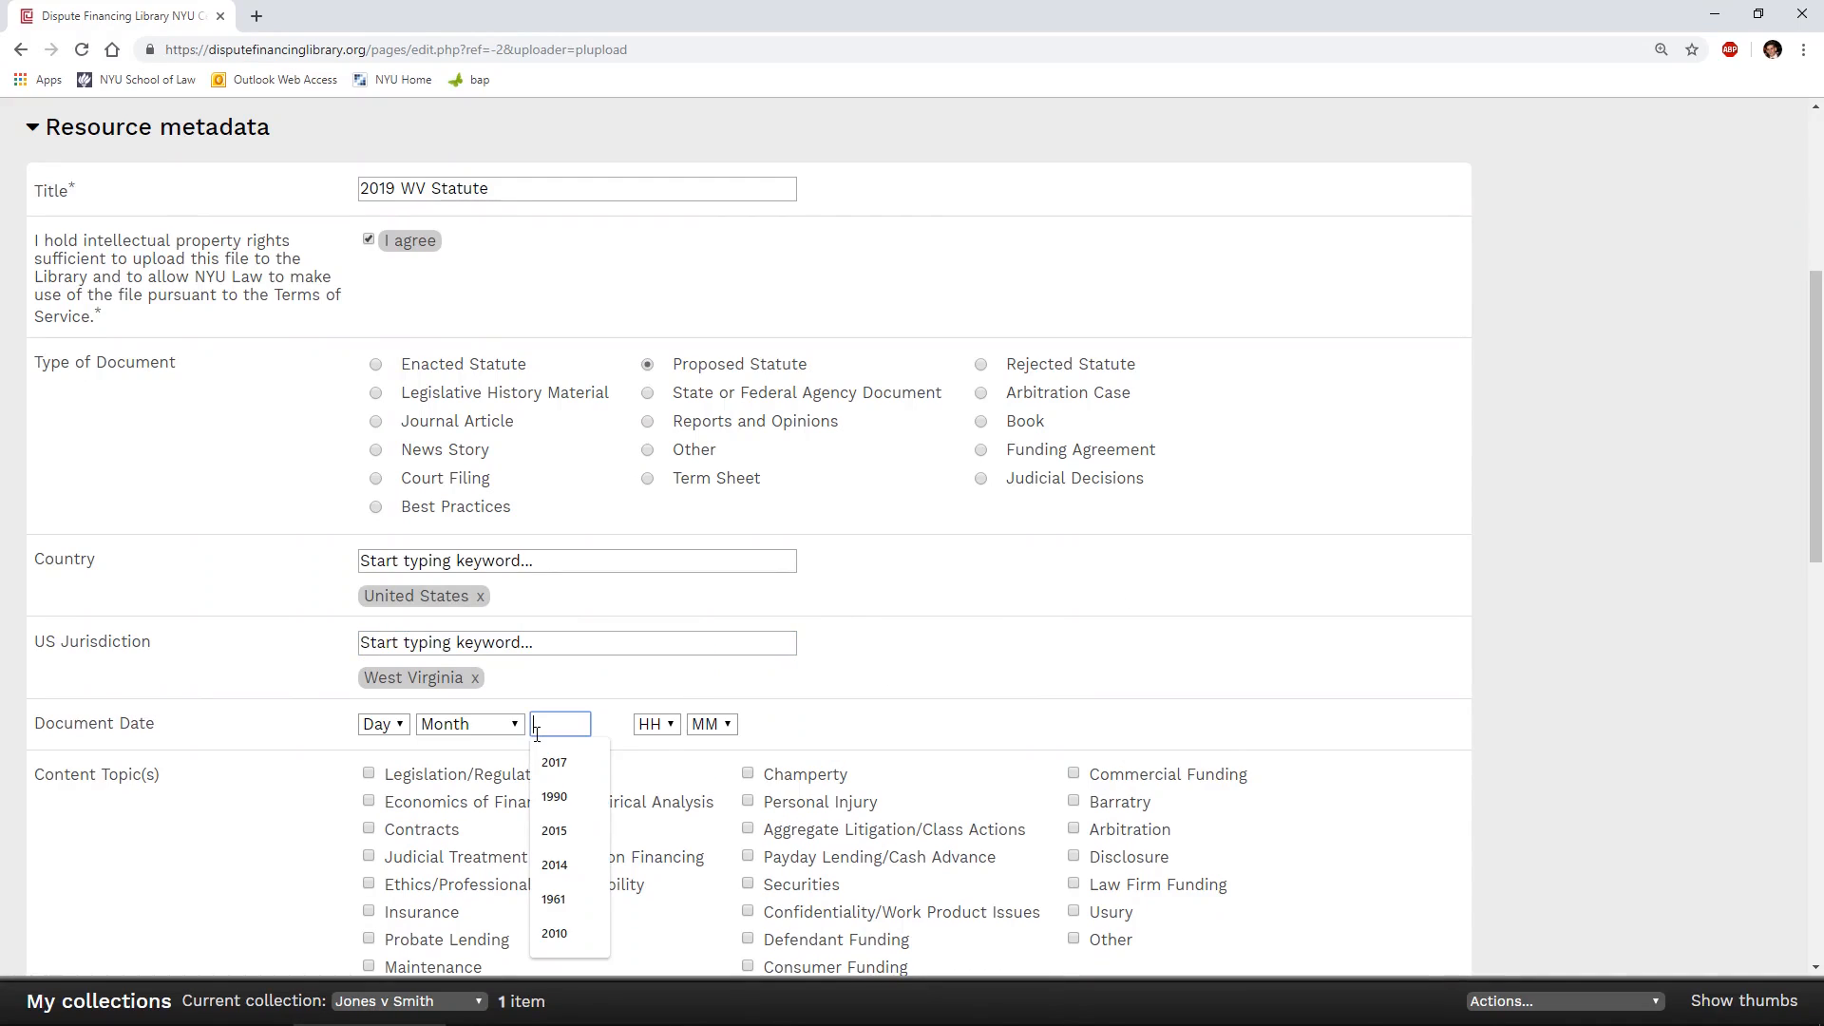
text(2019)
click(893, 661)
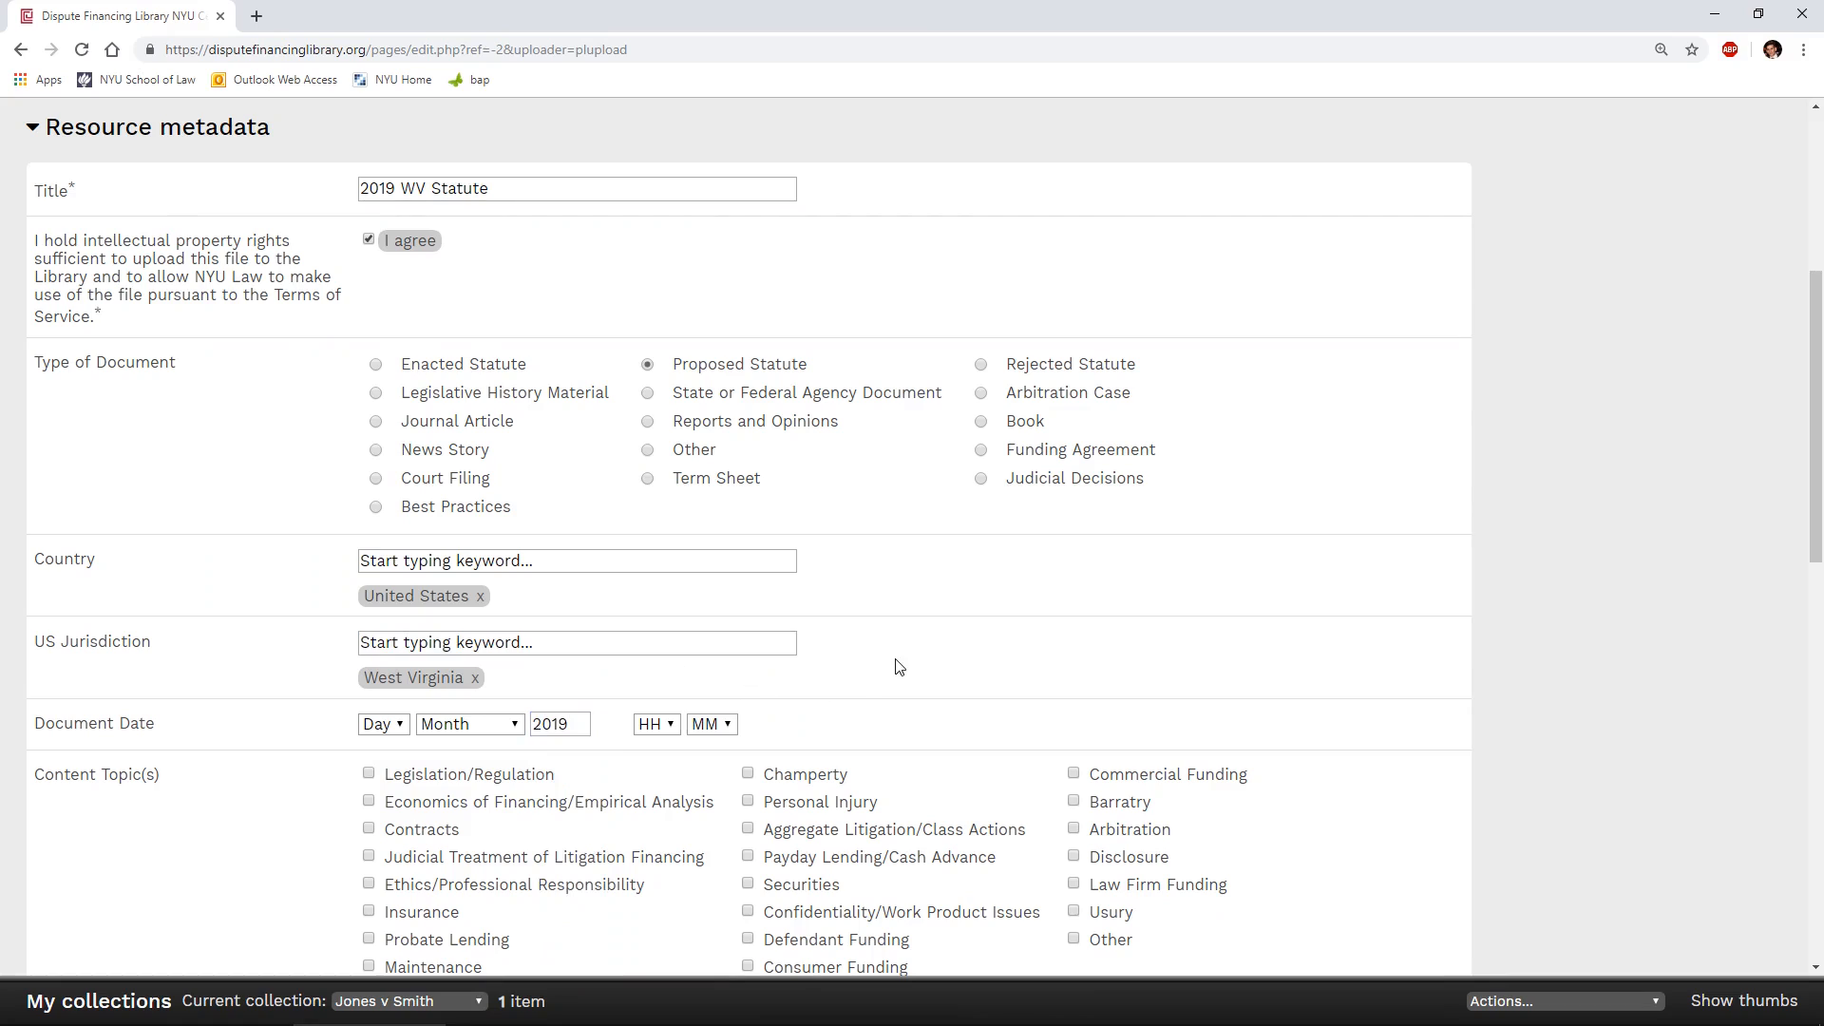
- Mark Legislation/Regulation as the content topic and submit the metadata form to reach the file selection page
scroll(893, 661, down, 2)
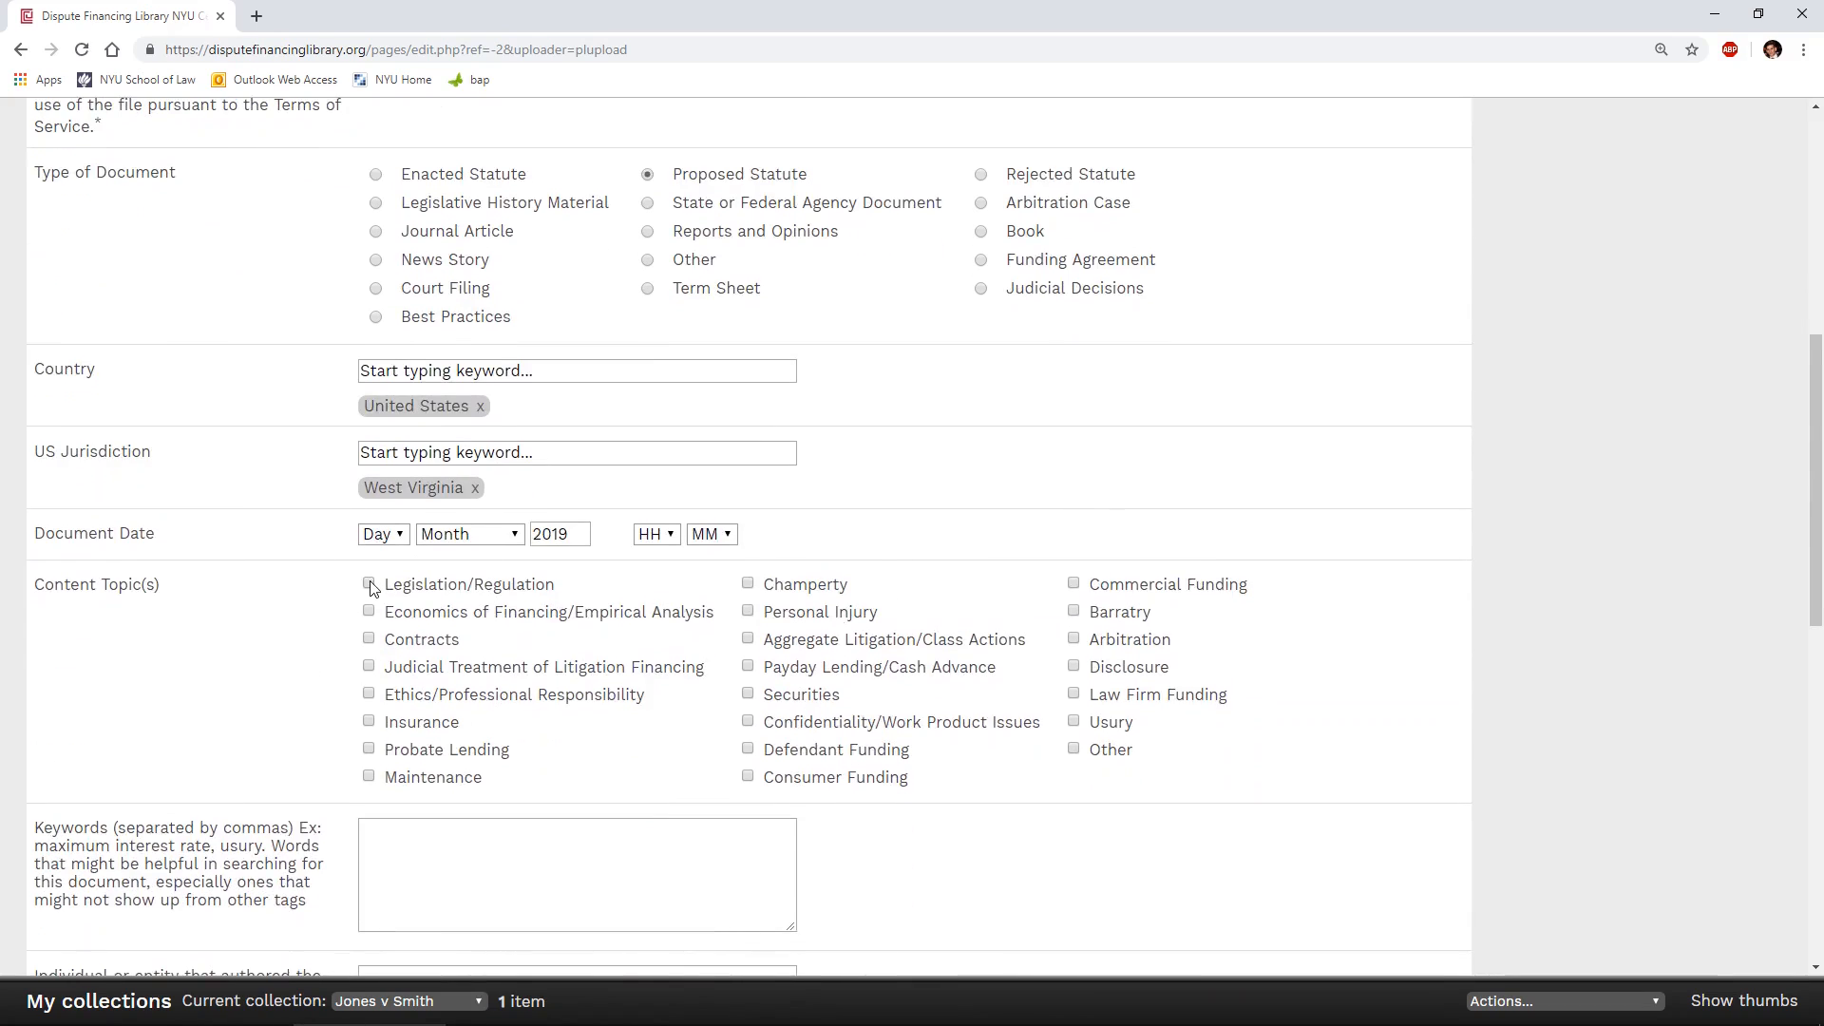
click(370, 584)
scroll(936, 479, down, 5)
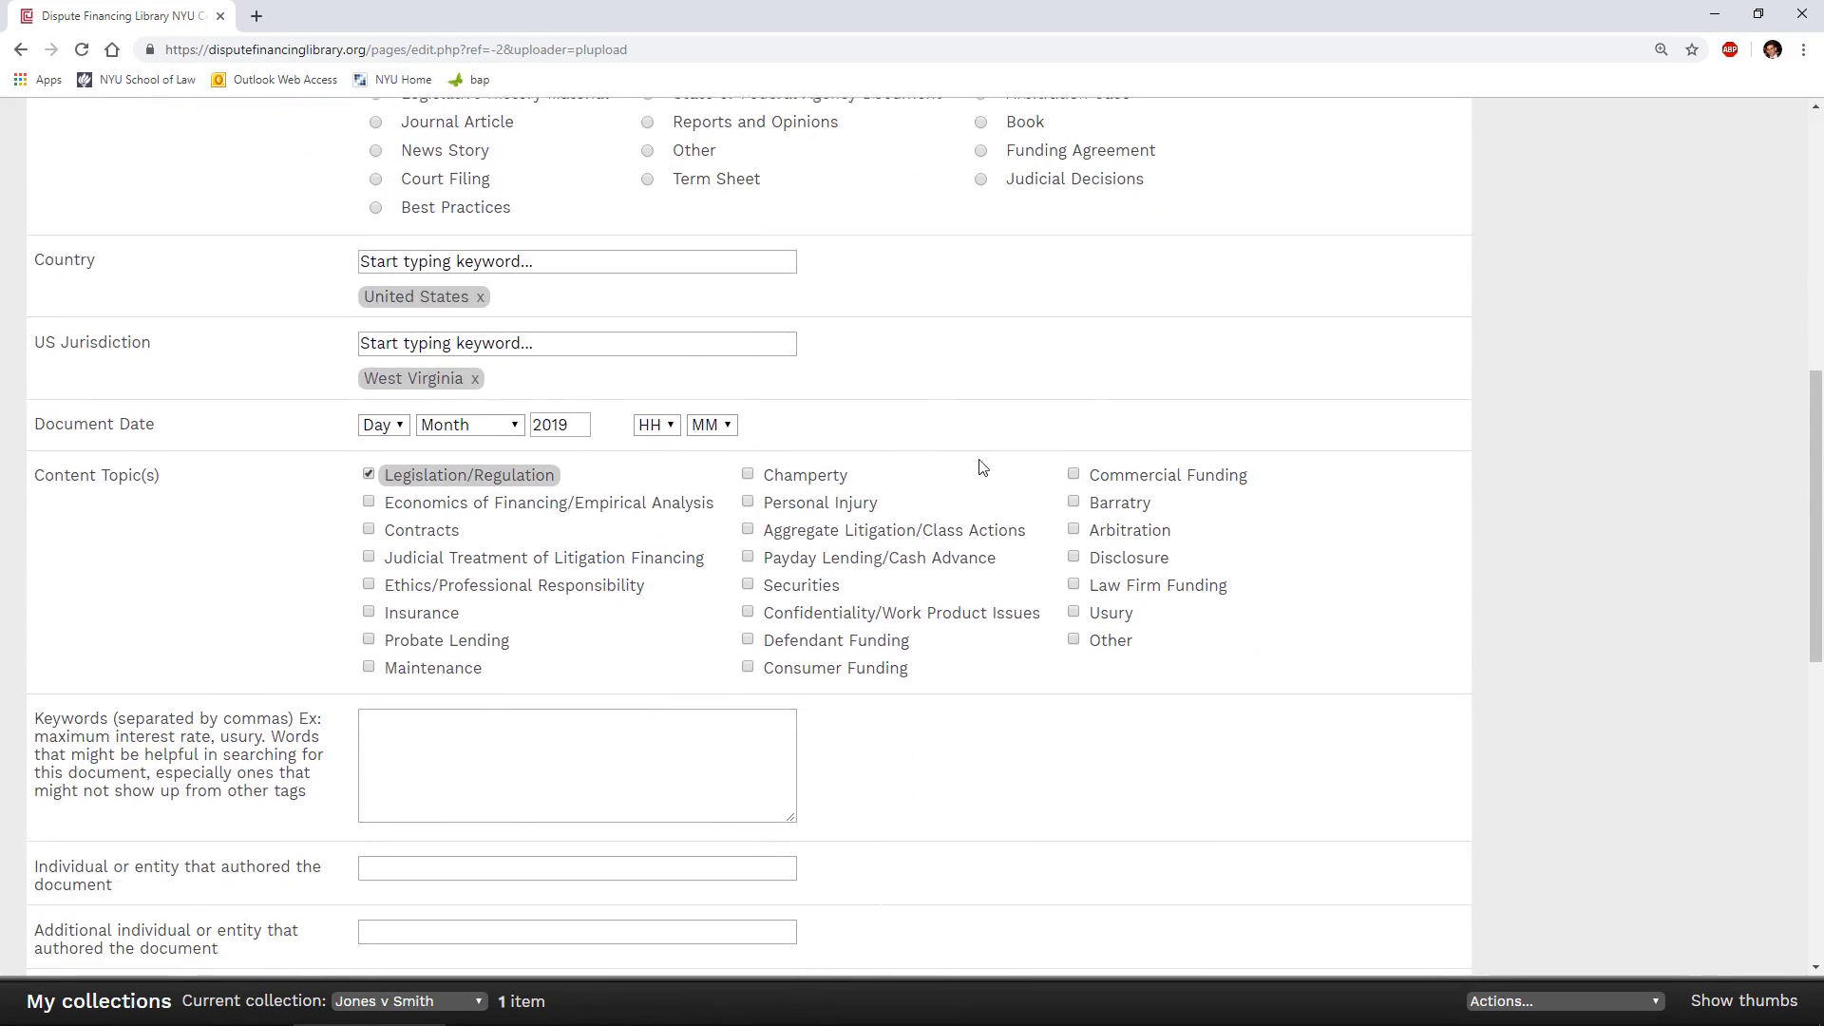
scroll(1007, 494, down, 5)
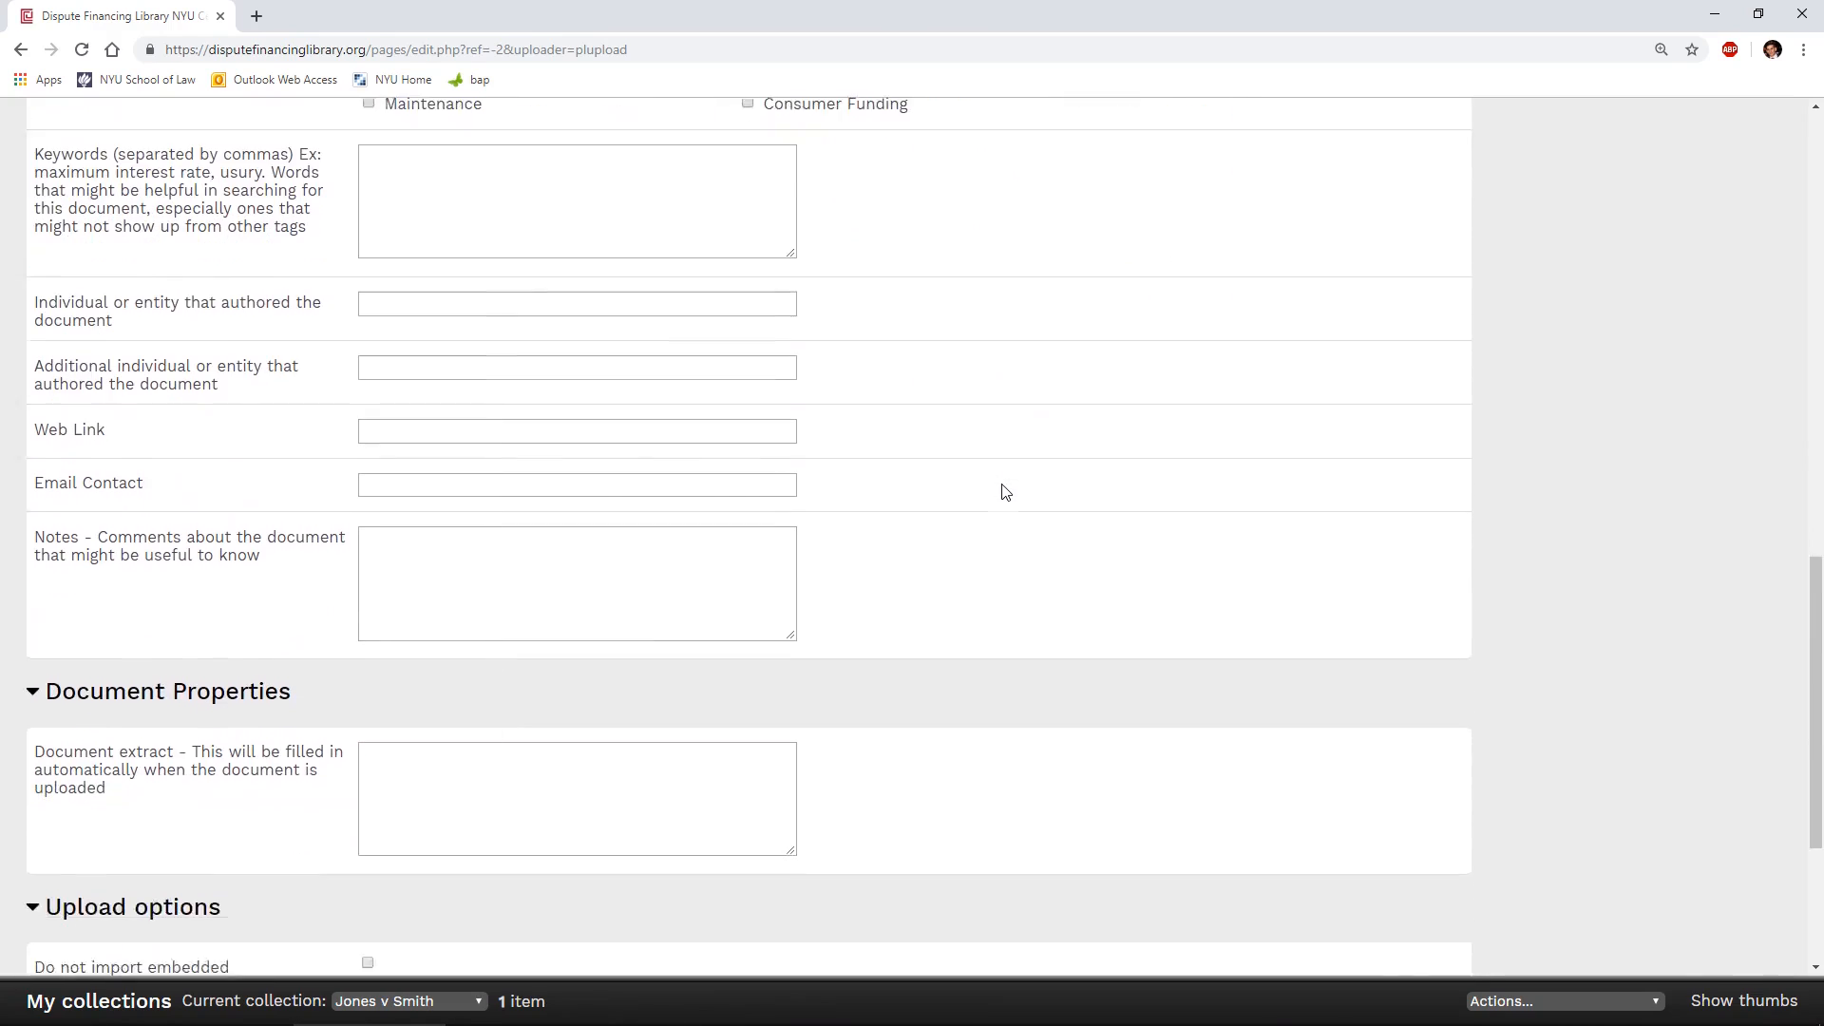
scroll(1006, 493, down, 1)
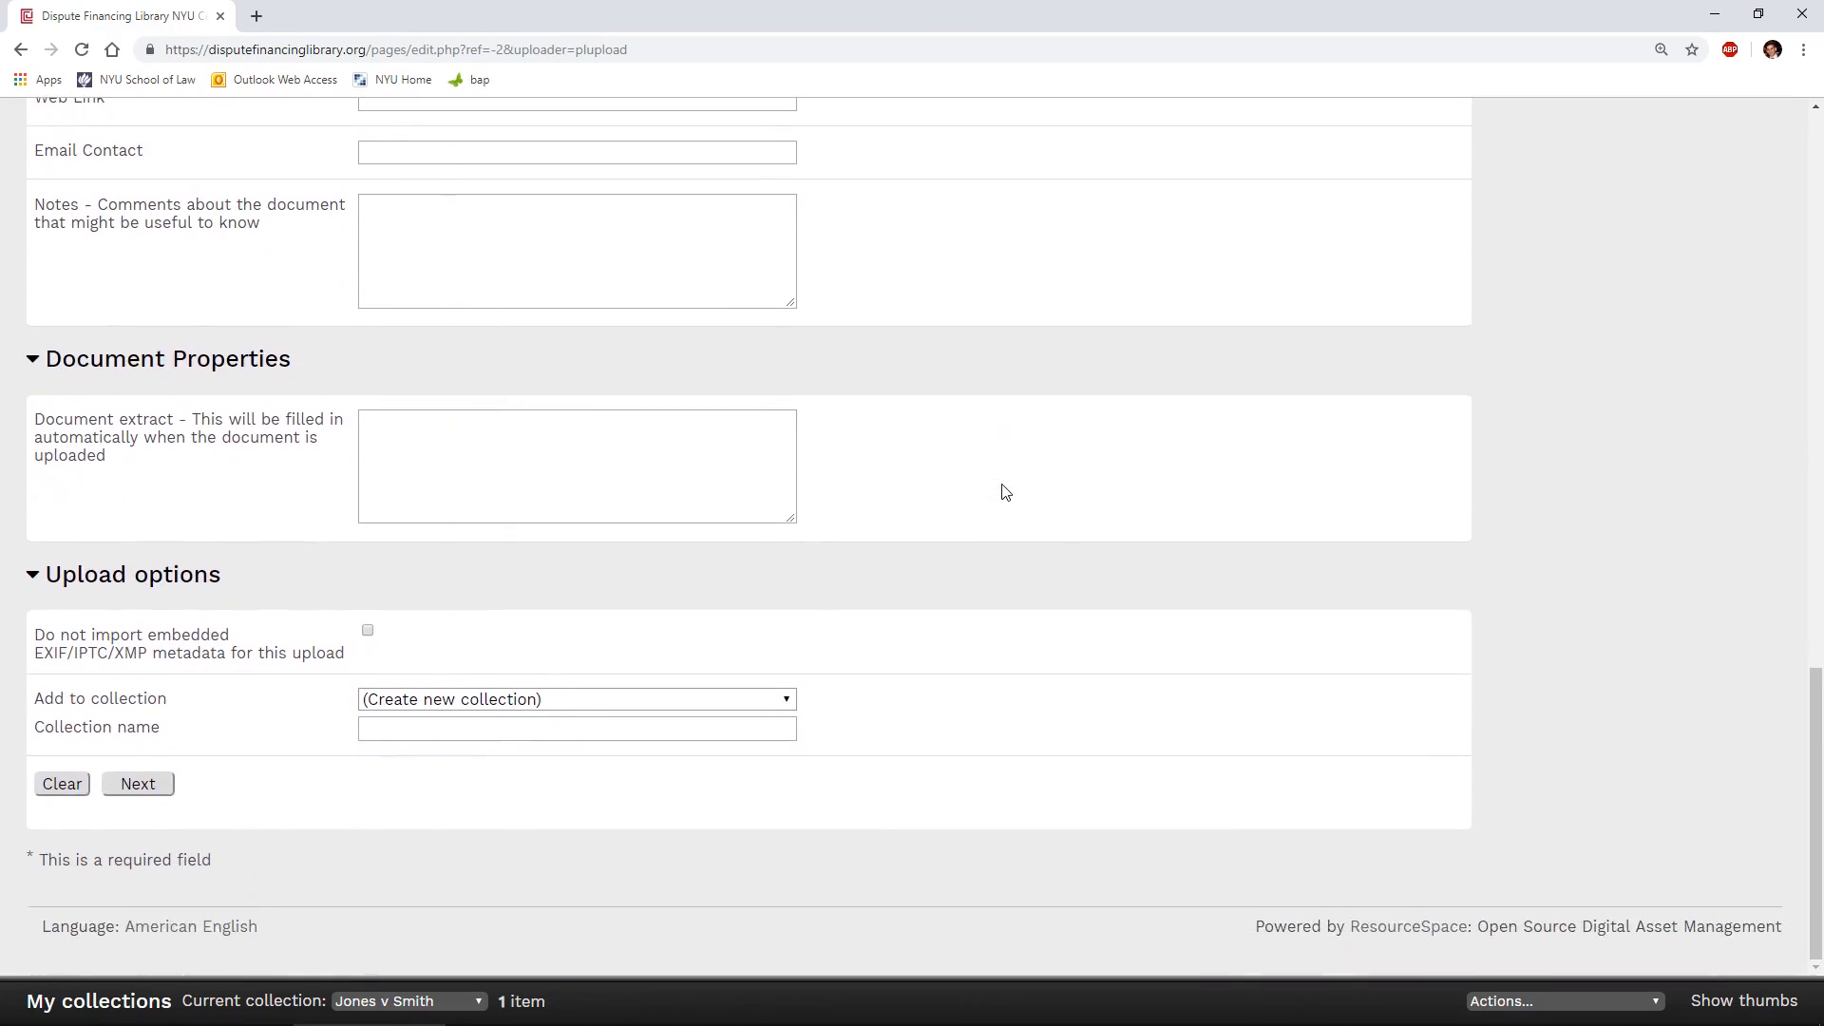
click(165, 788)
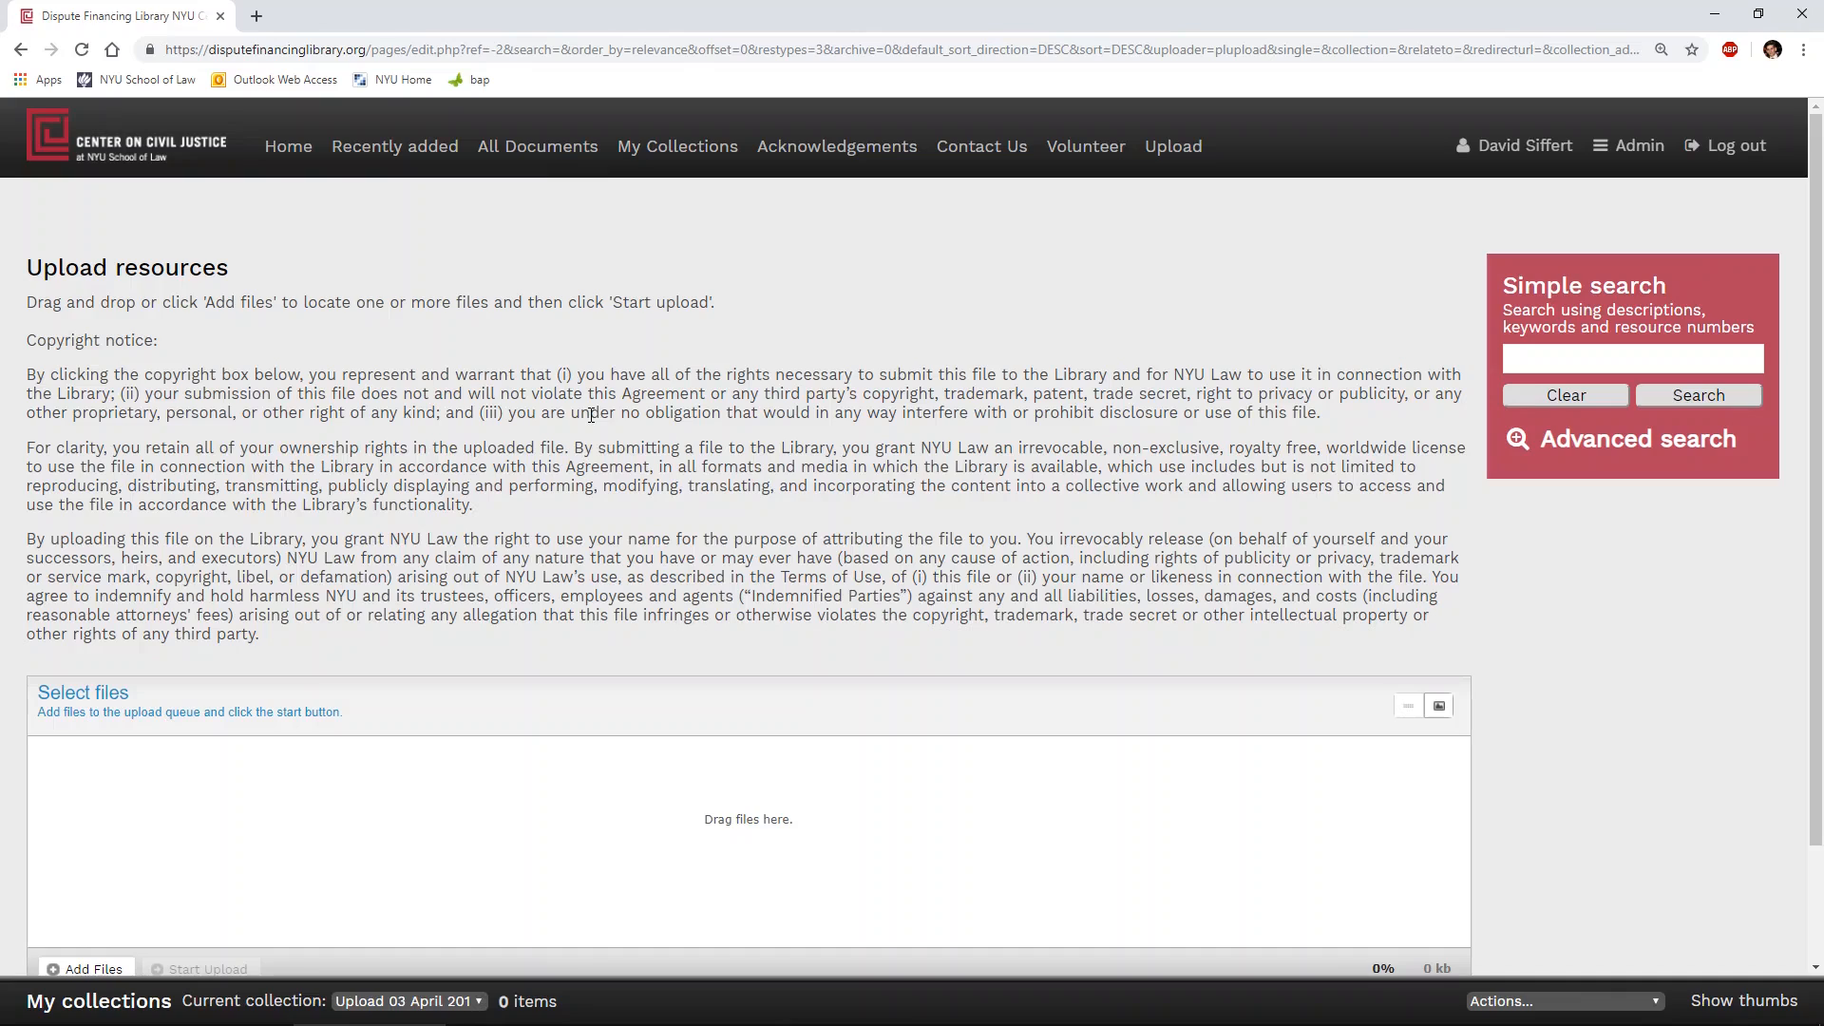
- Add the 2019 WV Statute PDF from the Dispute Financing Library folder in File Explorer to the queue and upload it
key(alt+Tab)
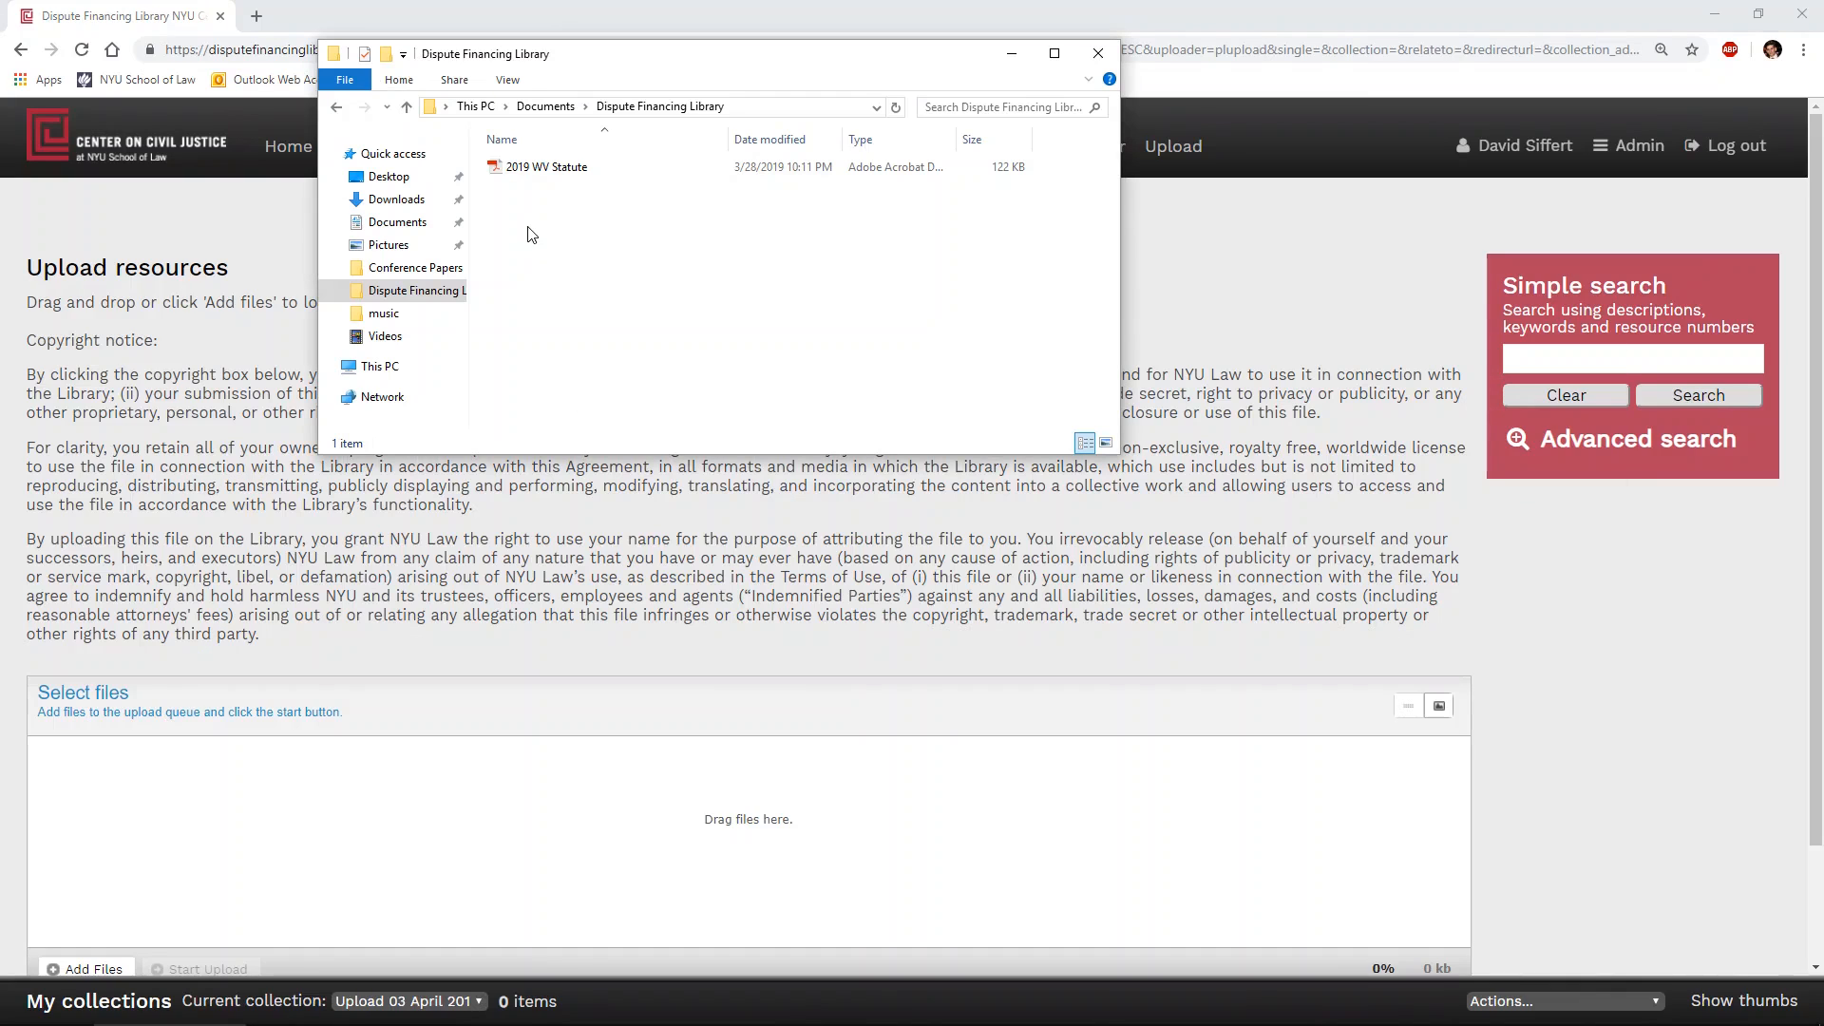
drag(554, 173, 627, 855)
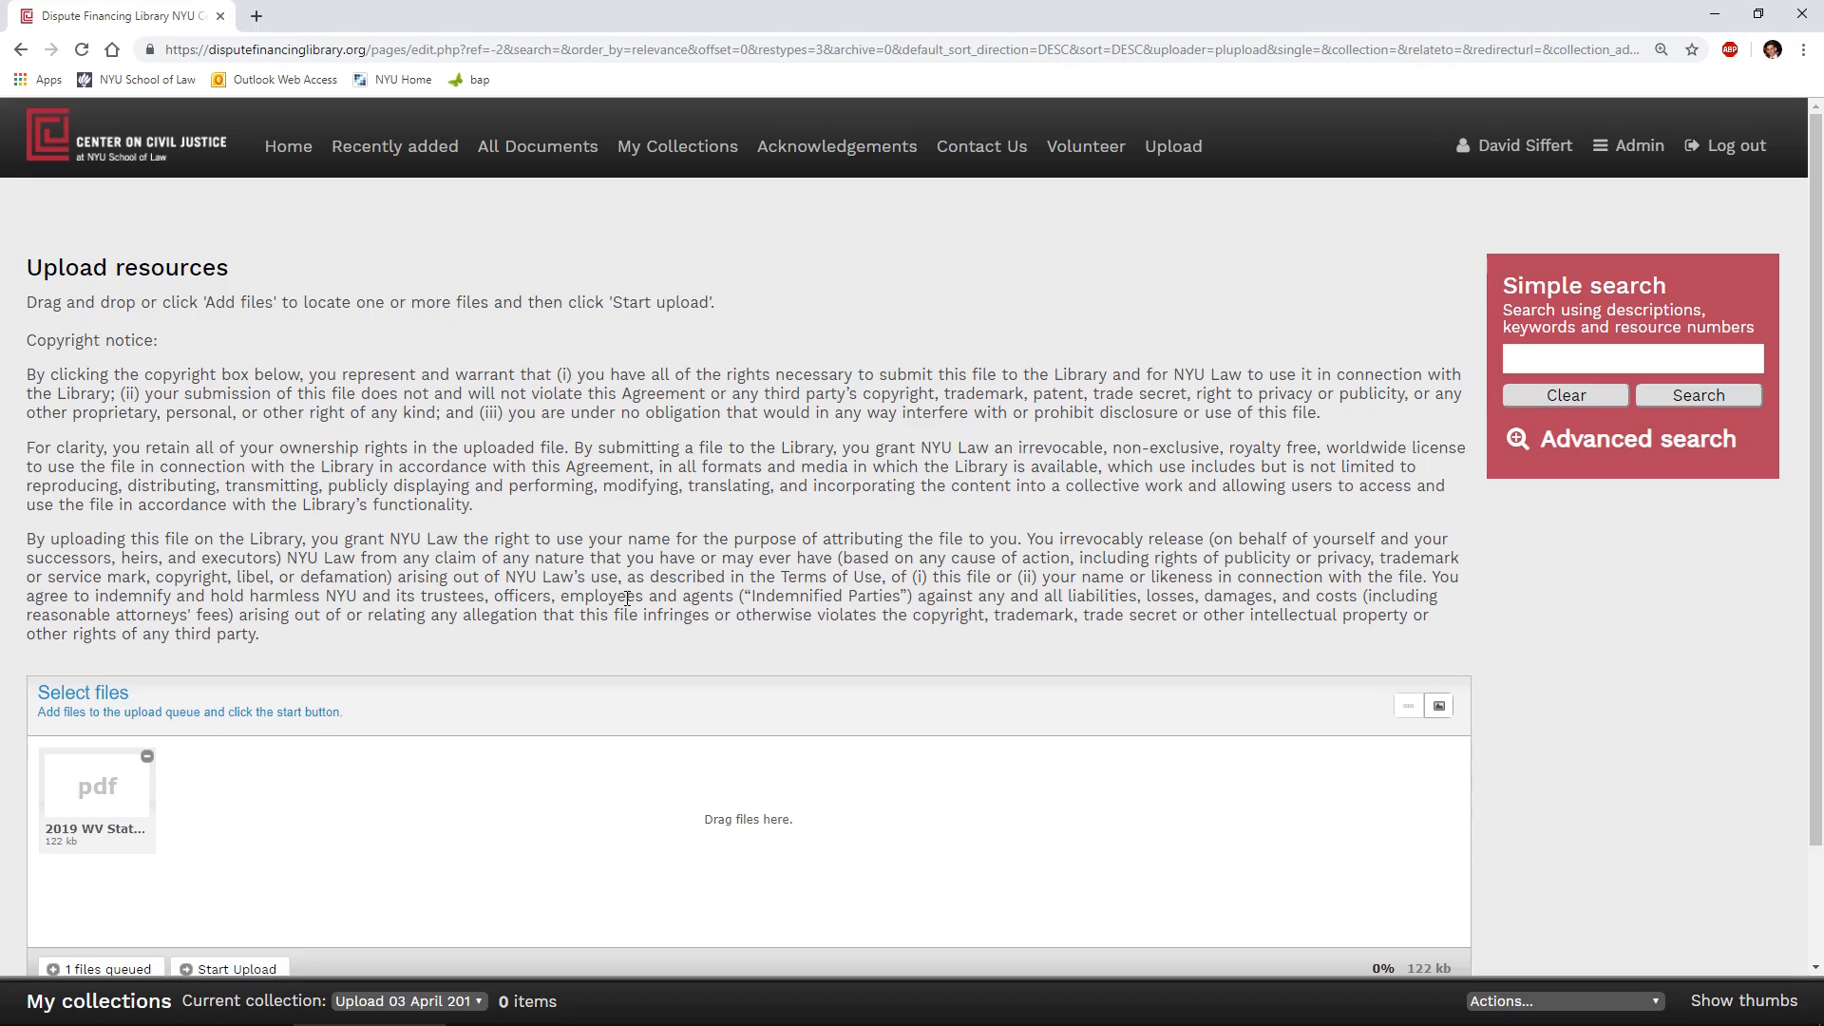
scroll(616, 623, down, 2)
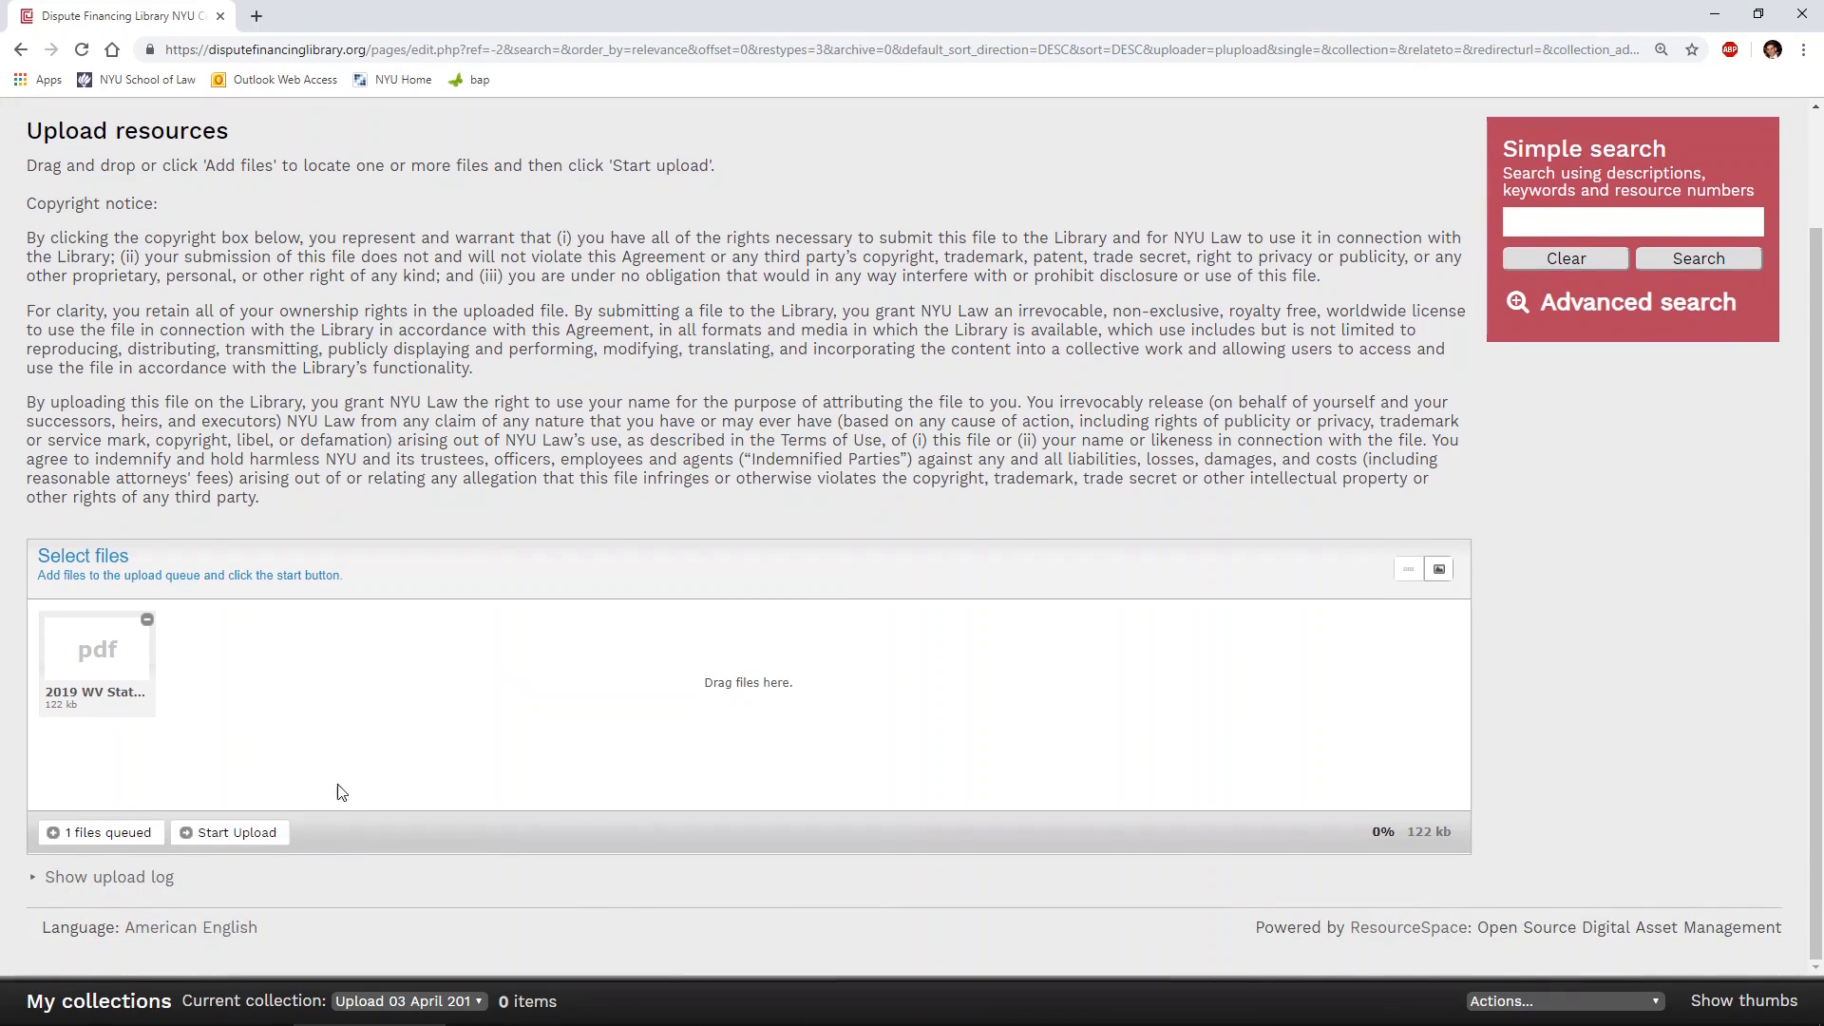
click(236, 833)
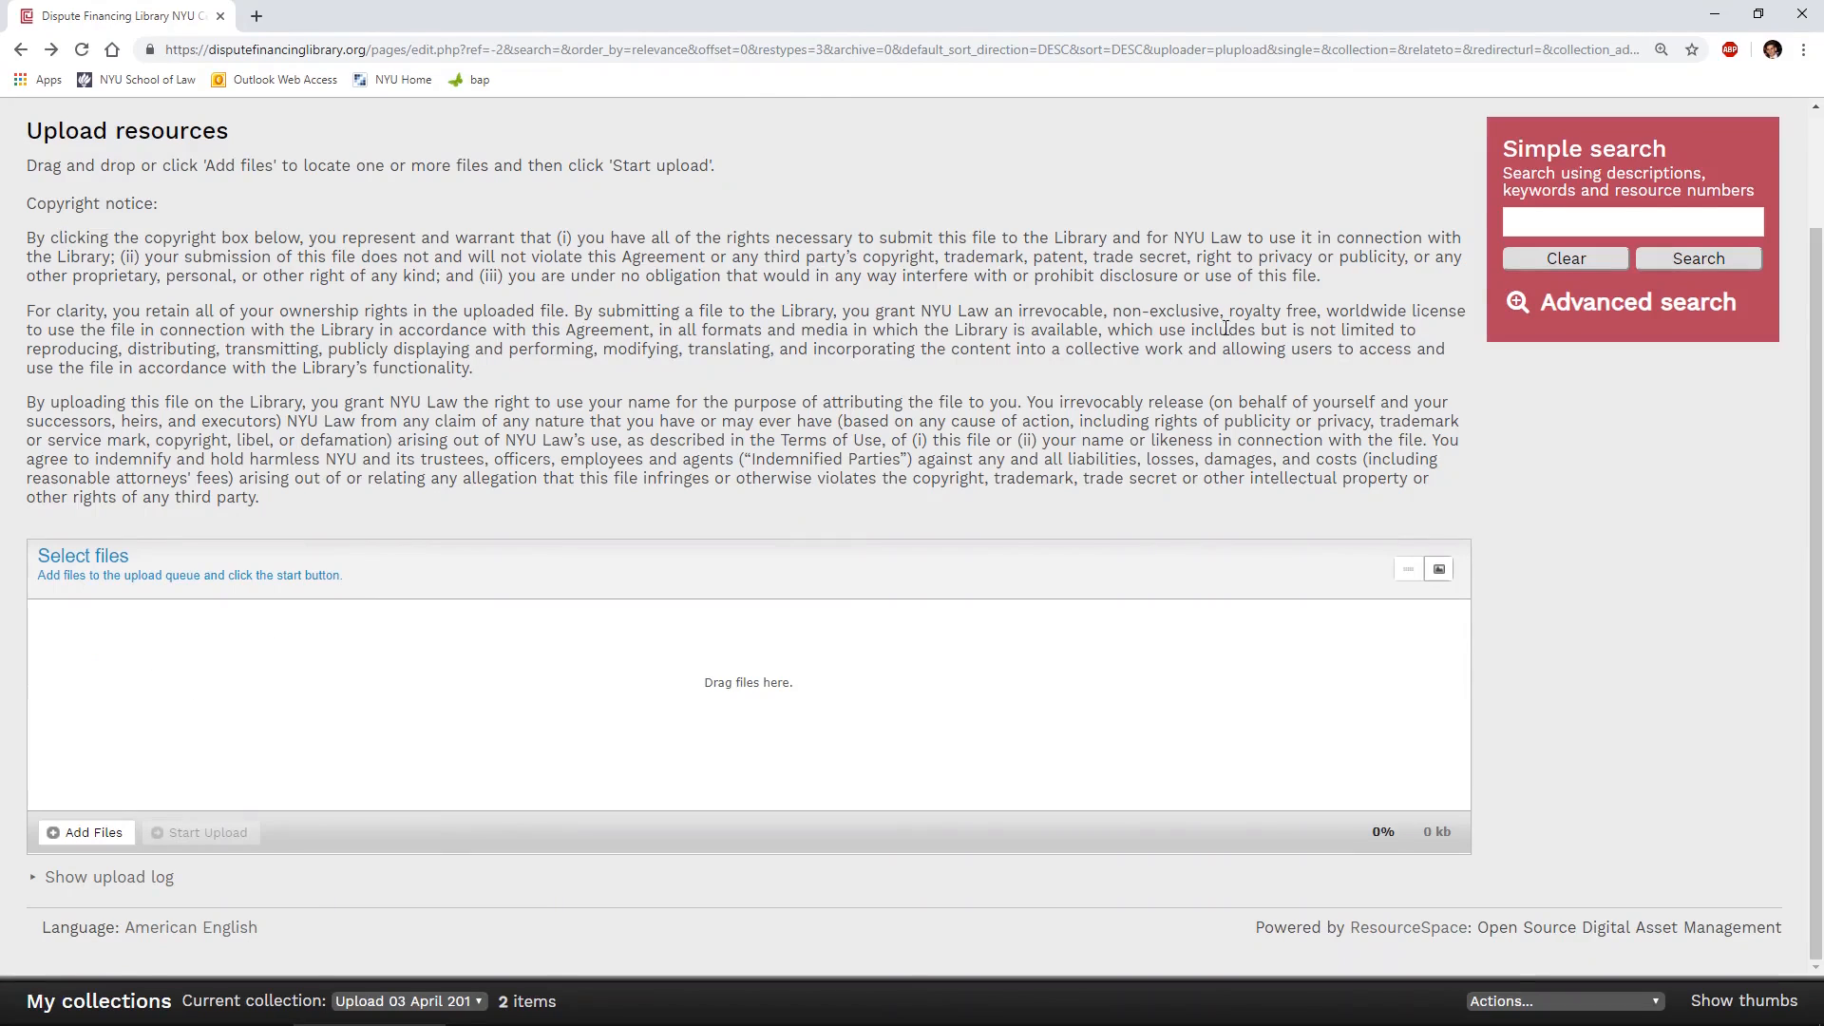
- Look up the uploaded 2019 WV Statute among the recently added resources, view its details, and close it
scroll(513, 266, up, 2)
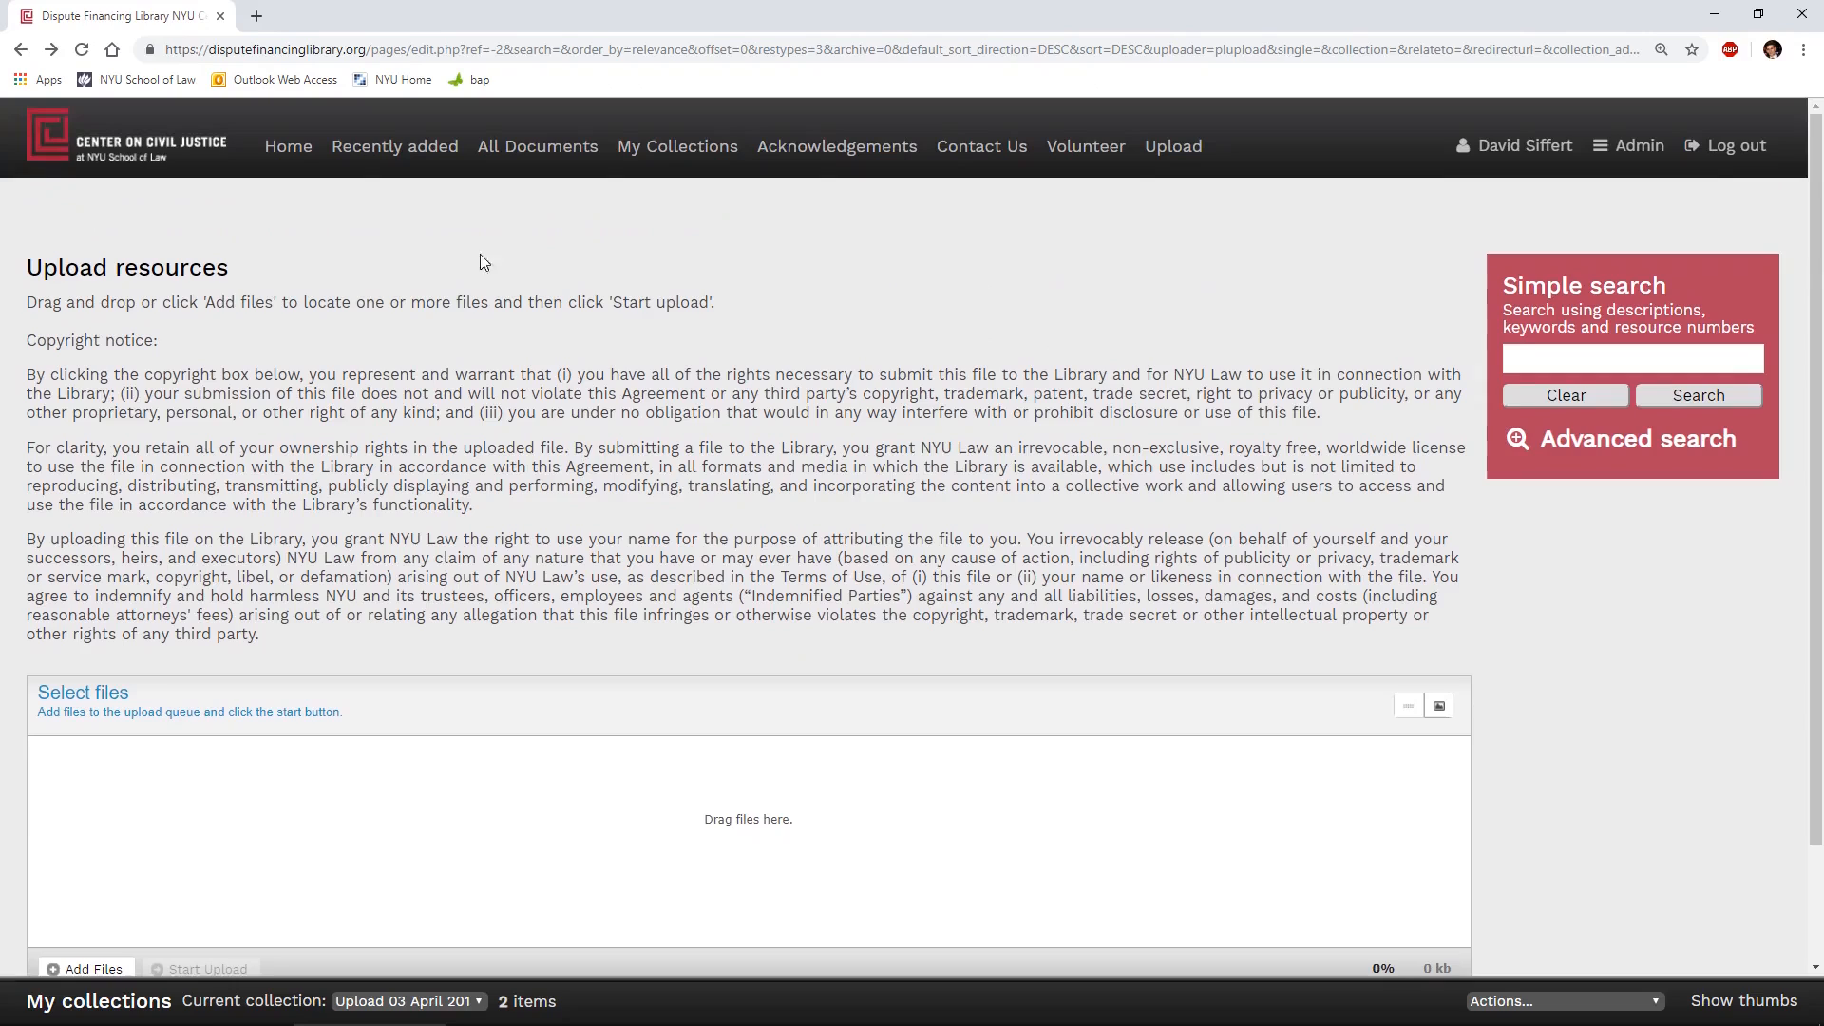
click(414, 149)
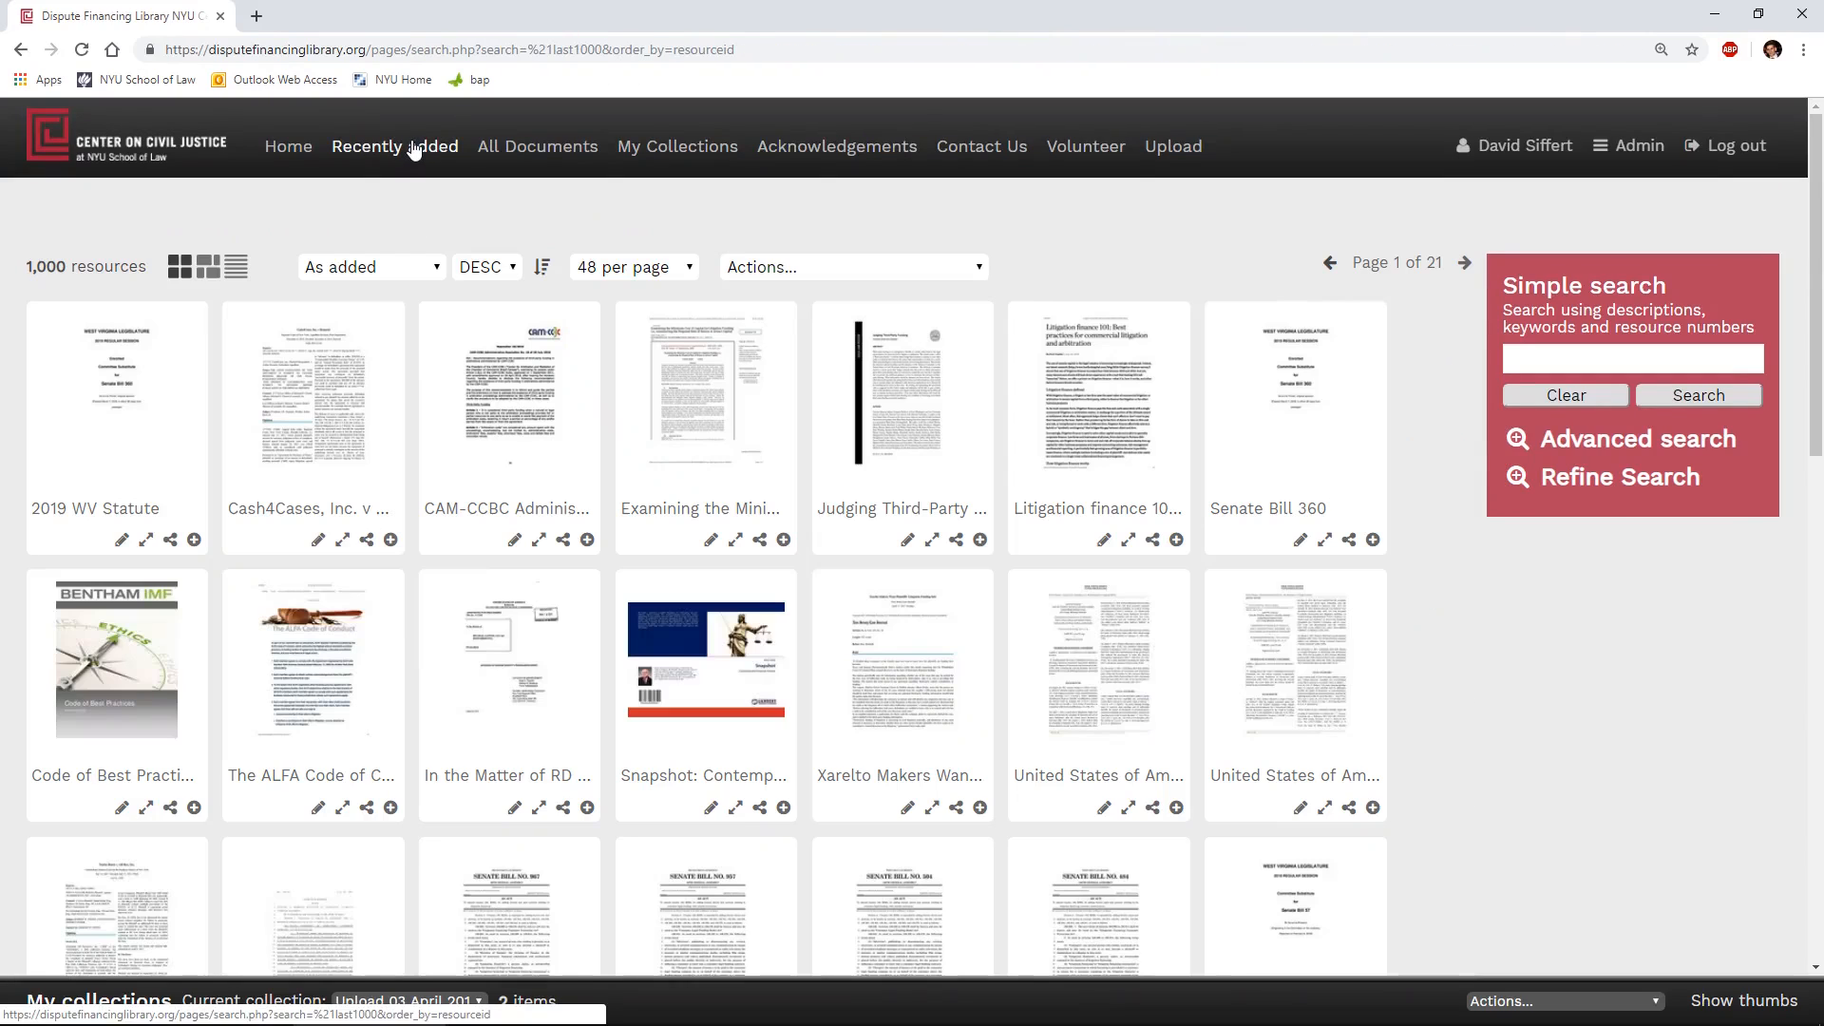
click(142, 393)
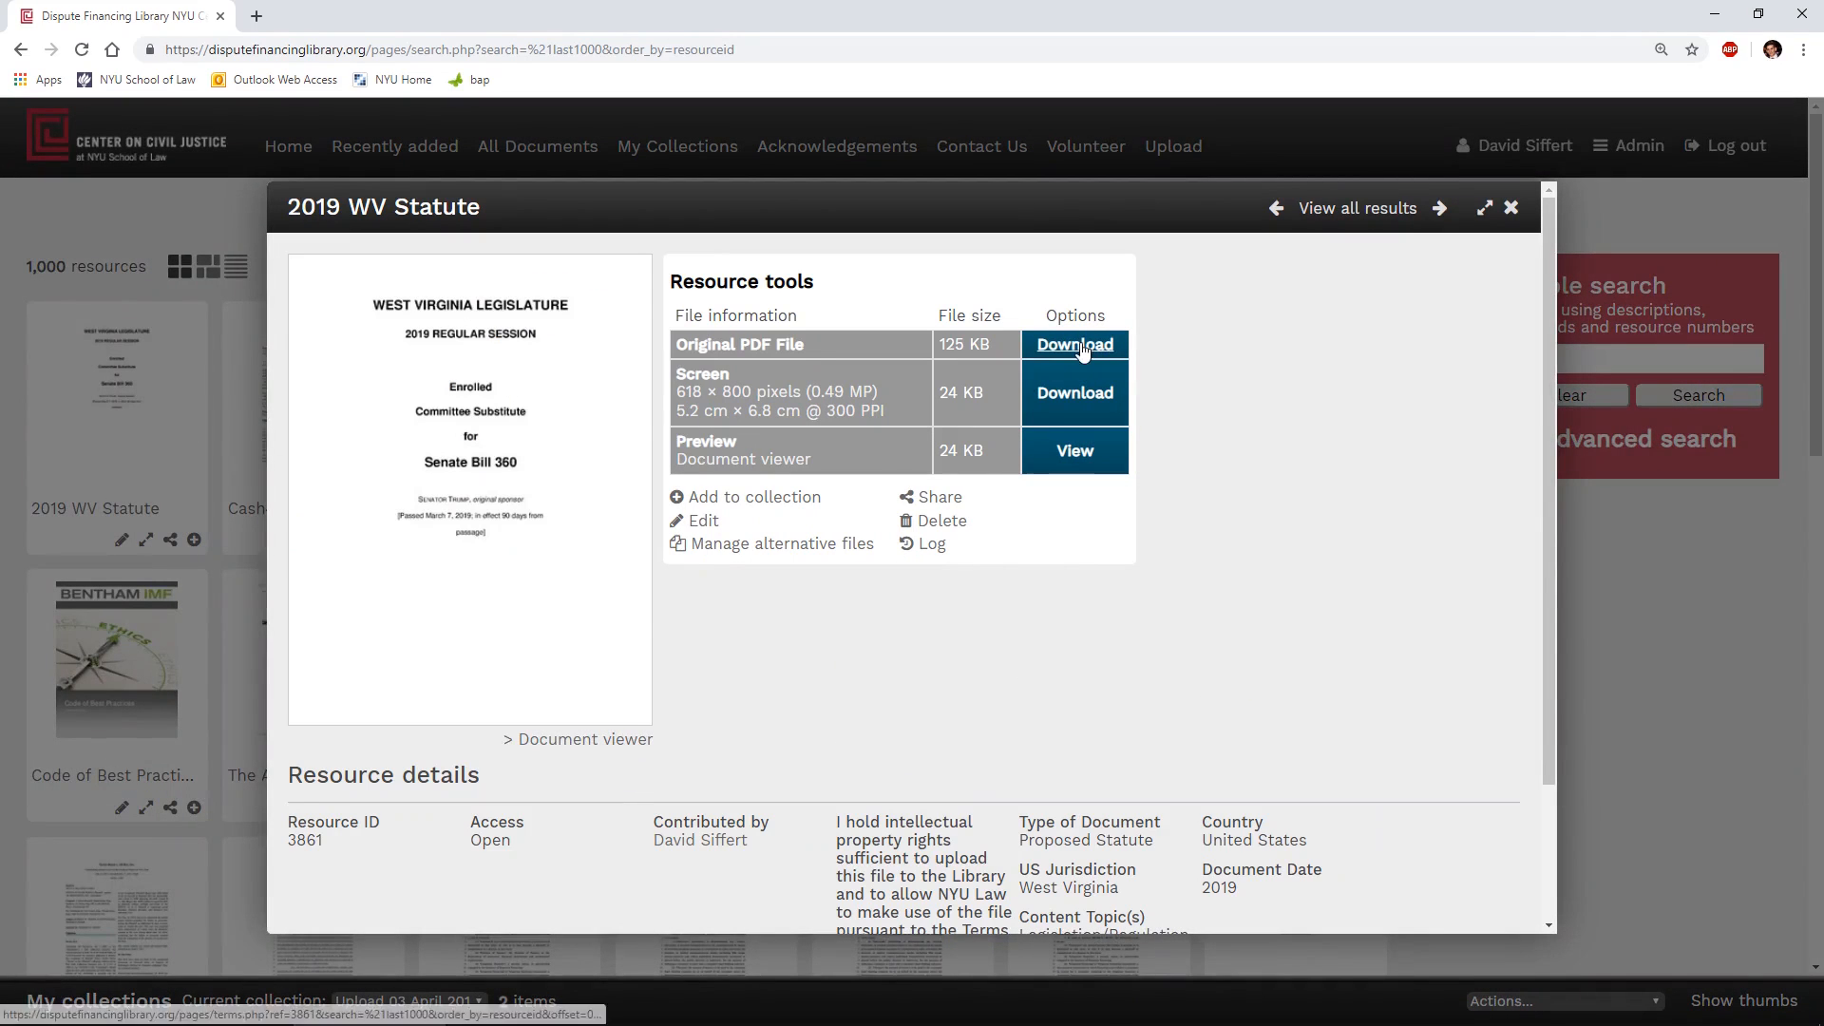
key(Escape)
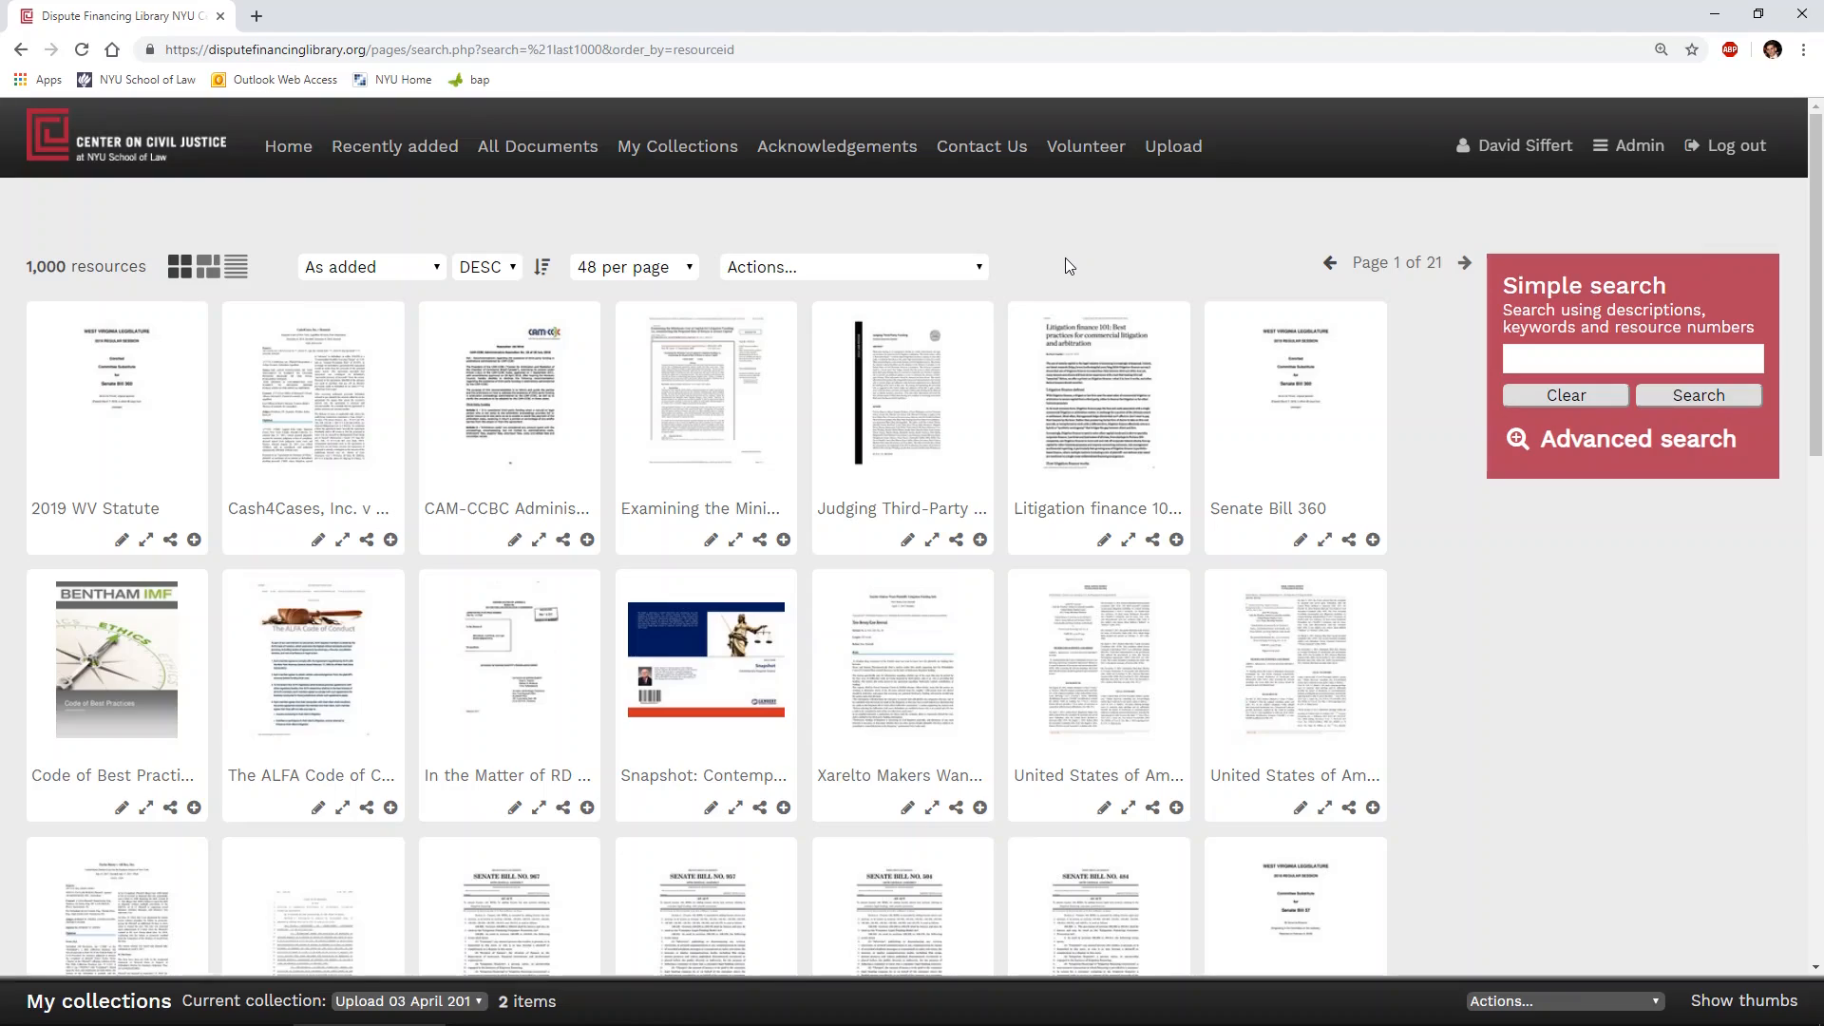
- Return to the library's home page and open the "Welcome to the Dispute Financing Library" news item
click(300, 148)
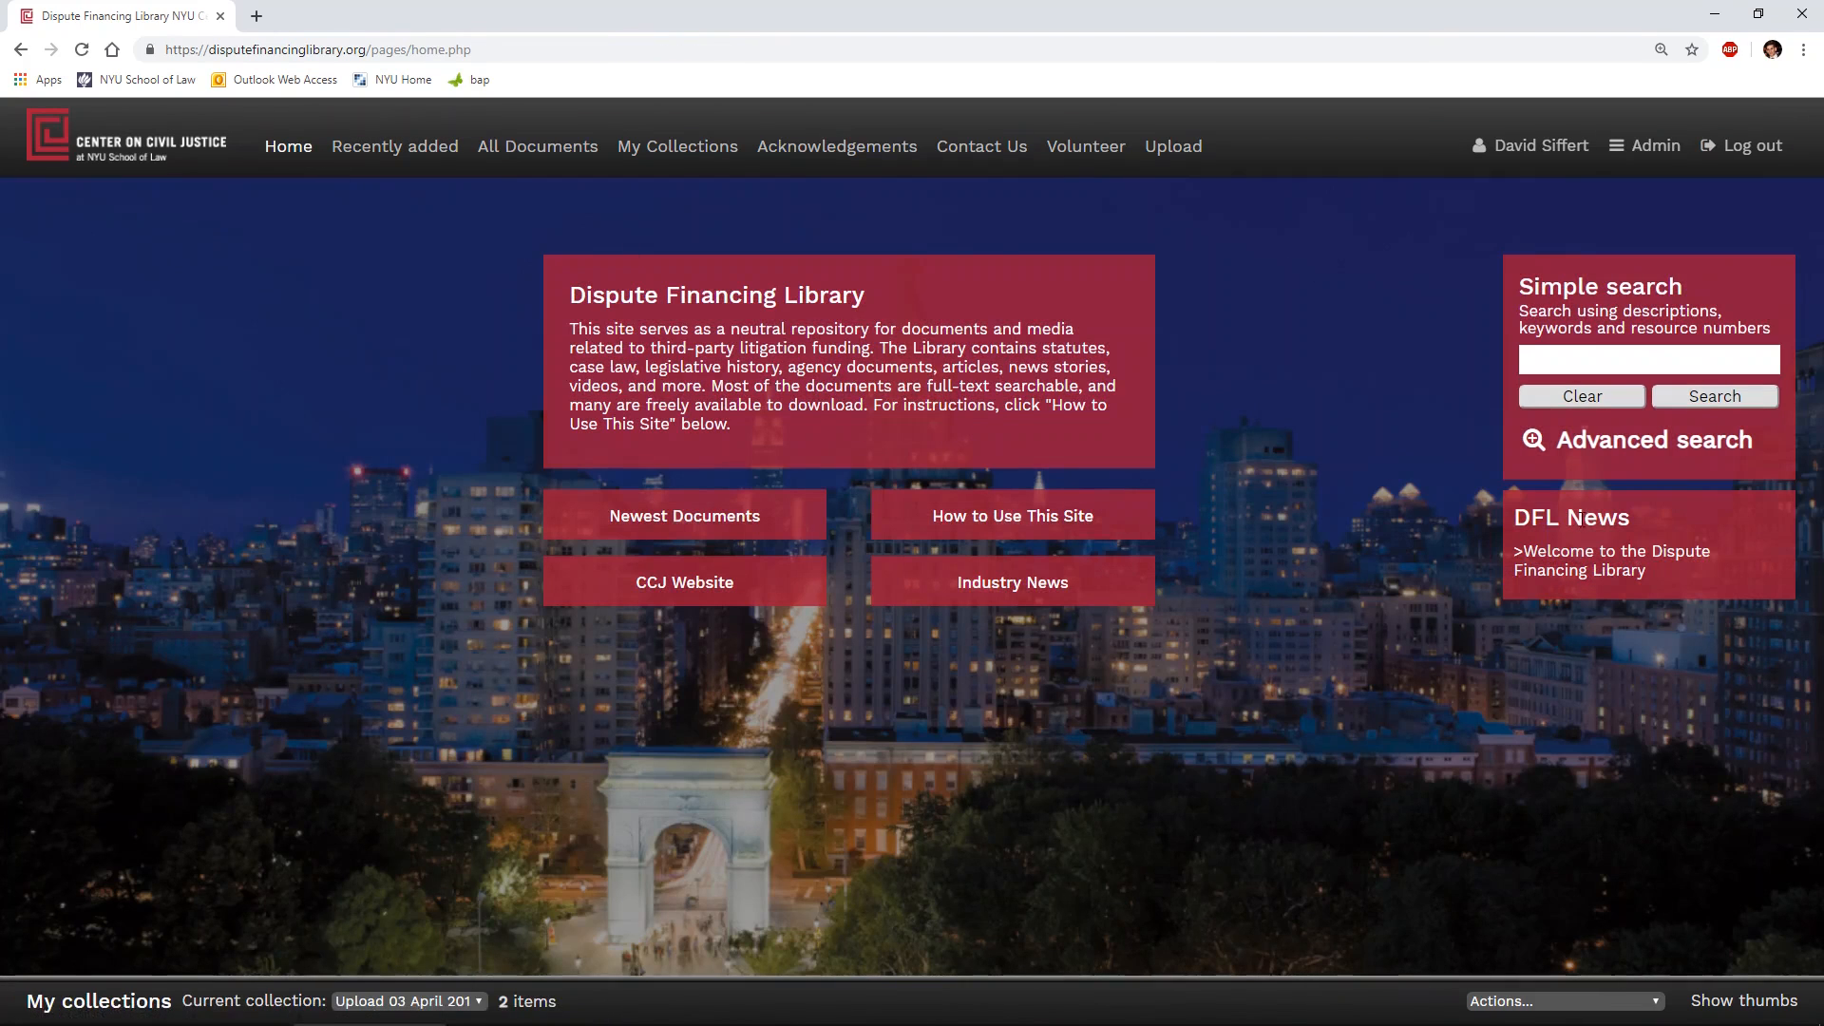
click(1599, 563)
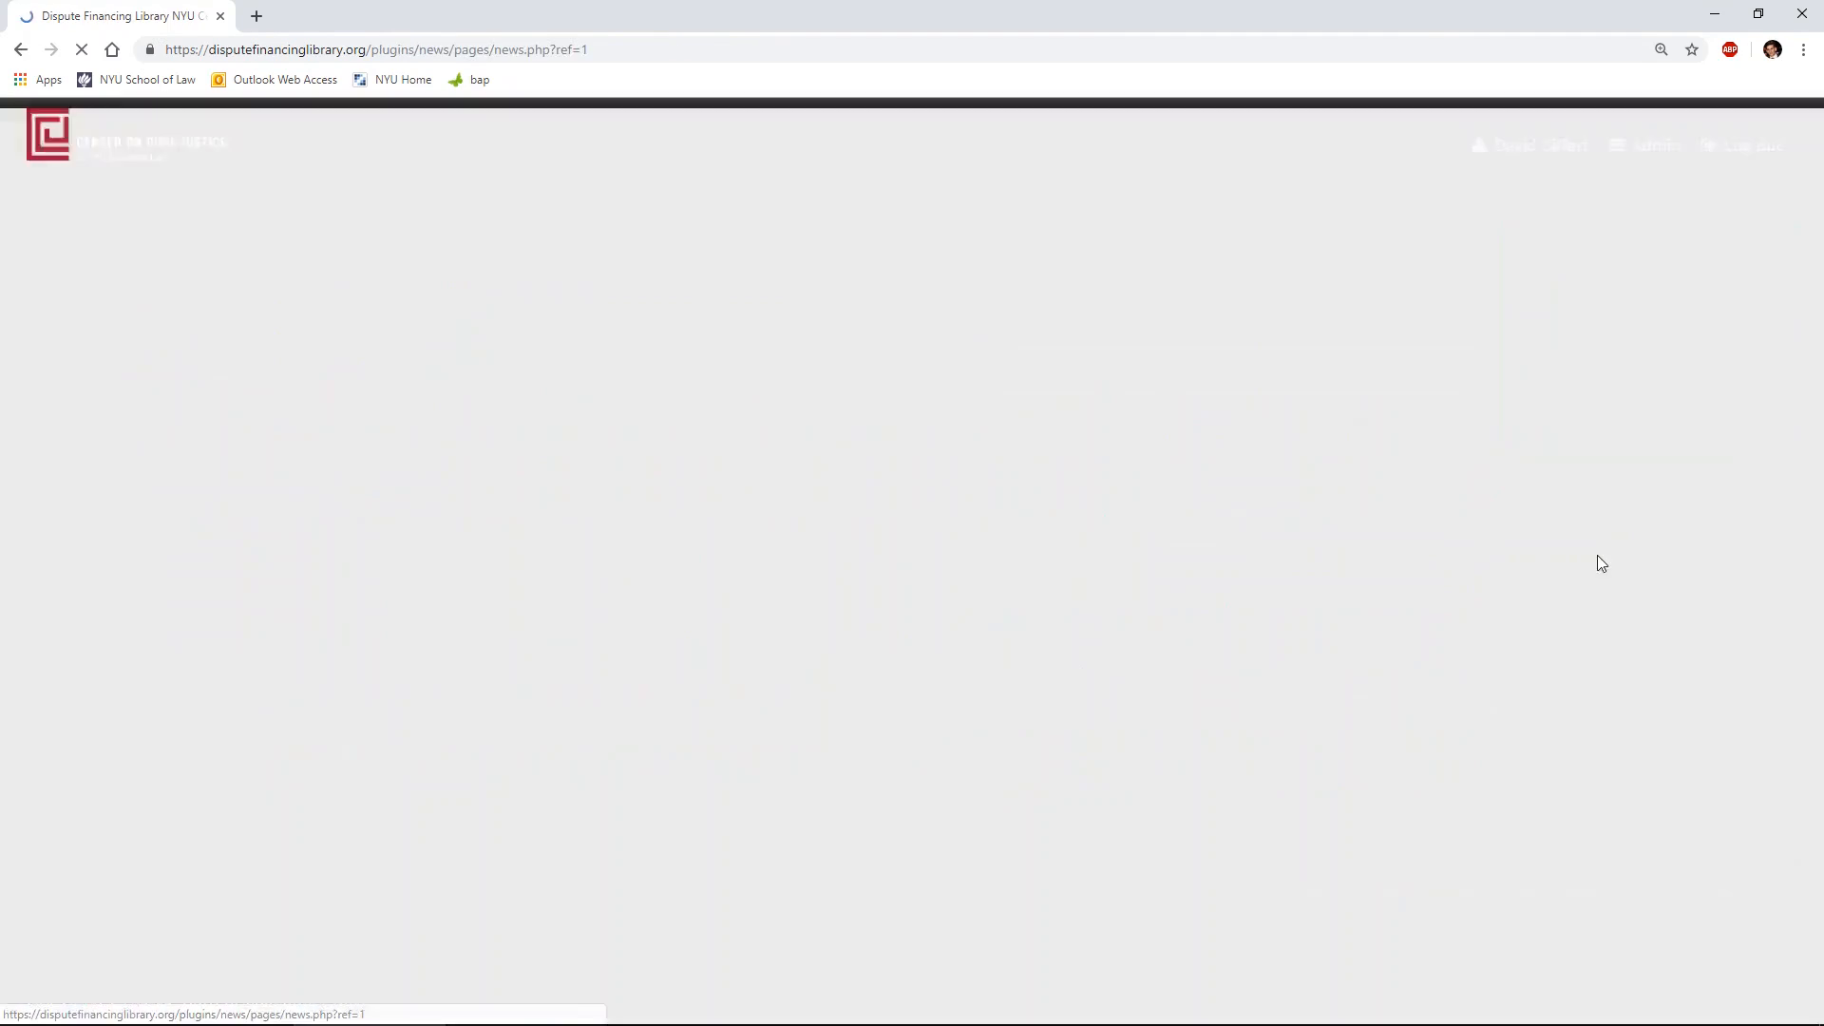